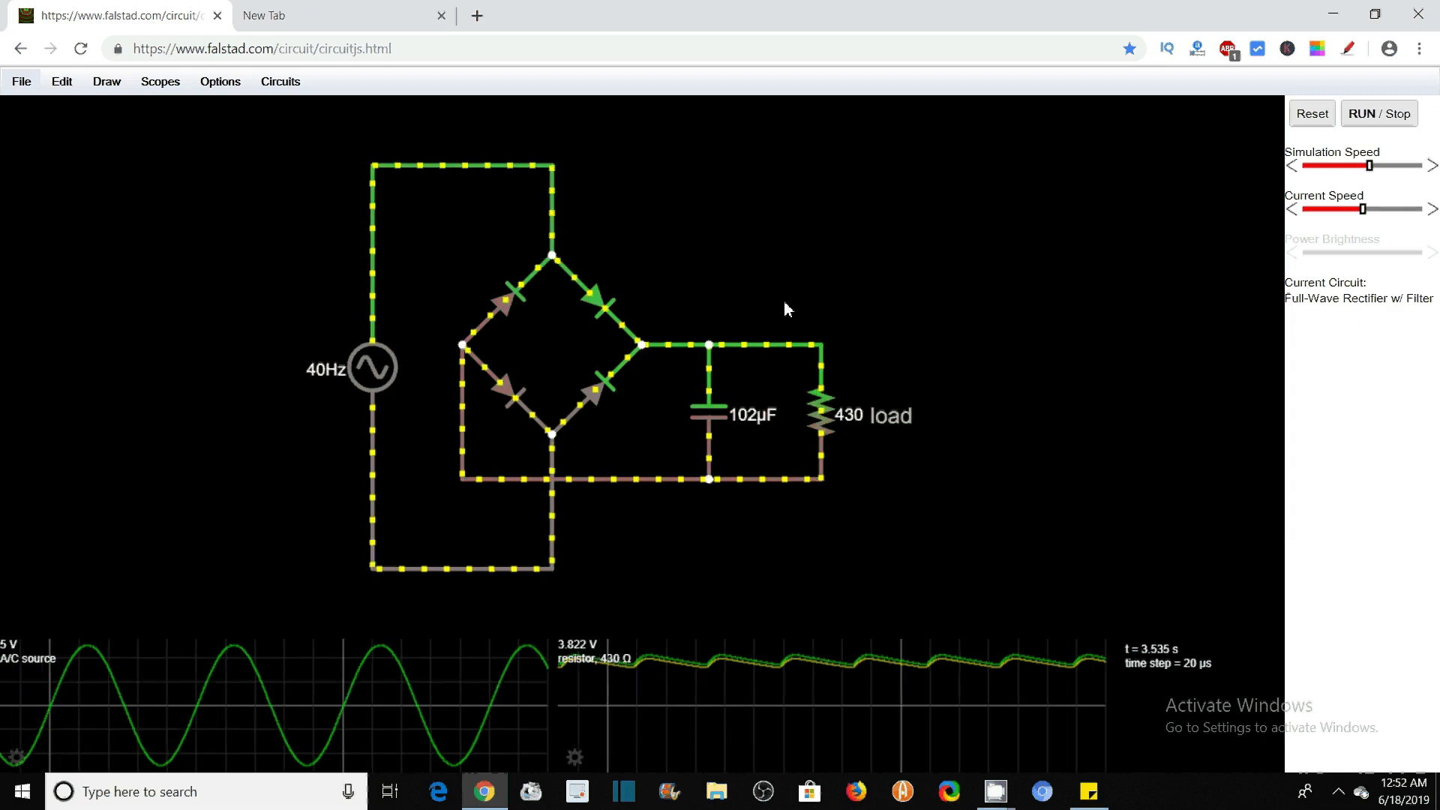
# Load the Triangle Wave Generator example from the op-amp oscillator circuits
pyautogui.moveTo(279, 673)
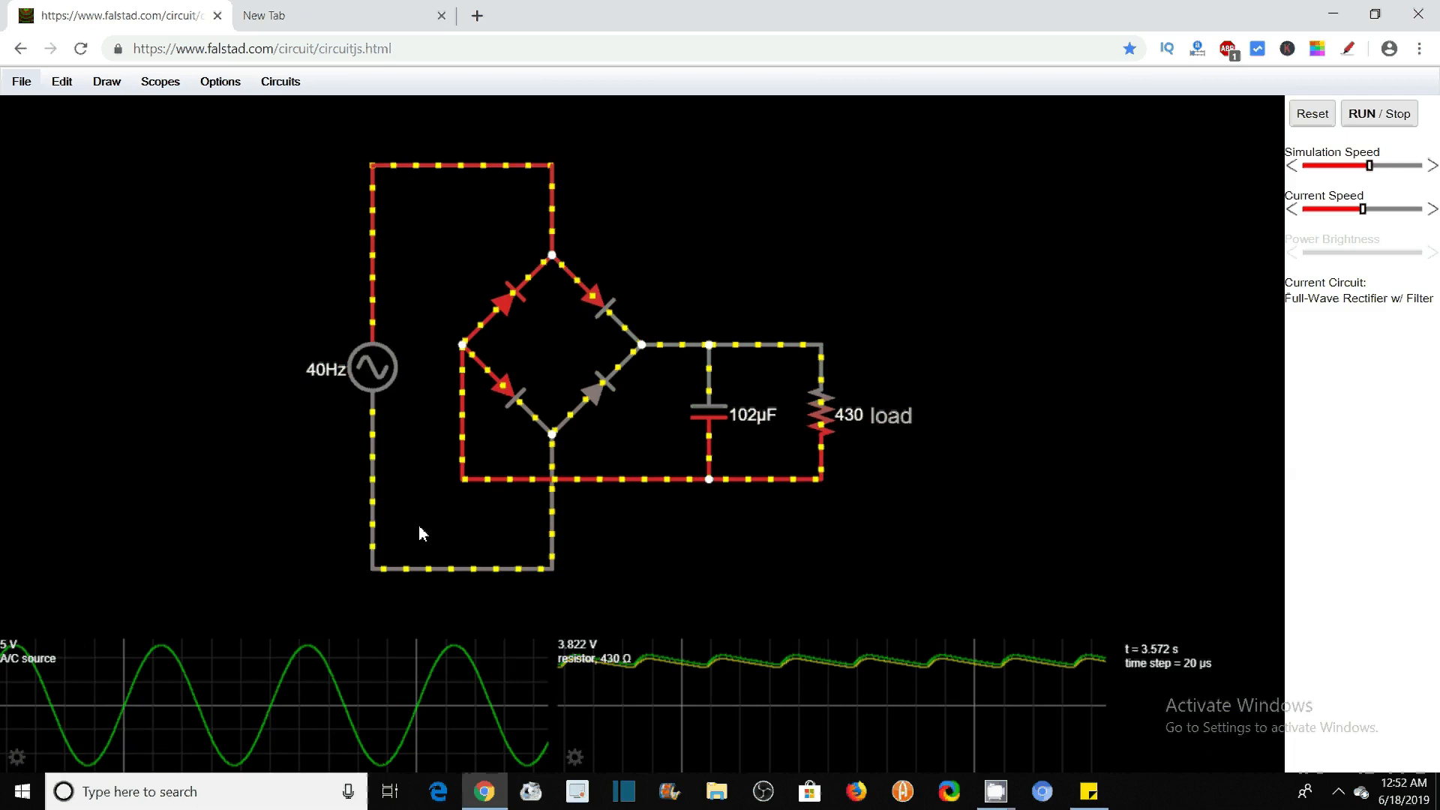
pyautogui.moveTo(712, 703)
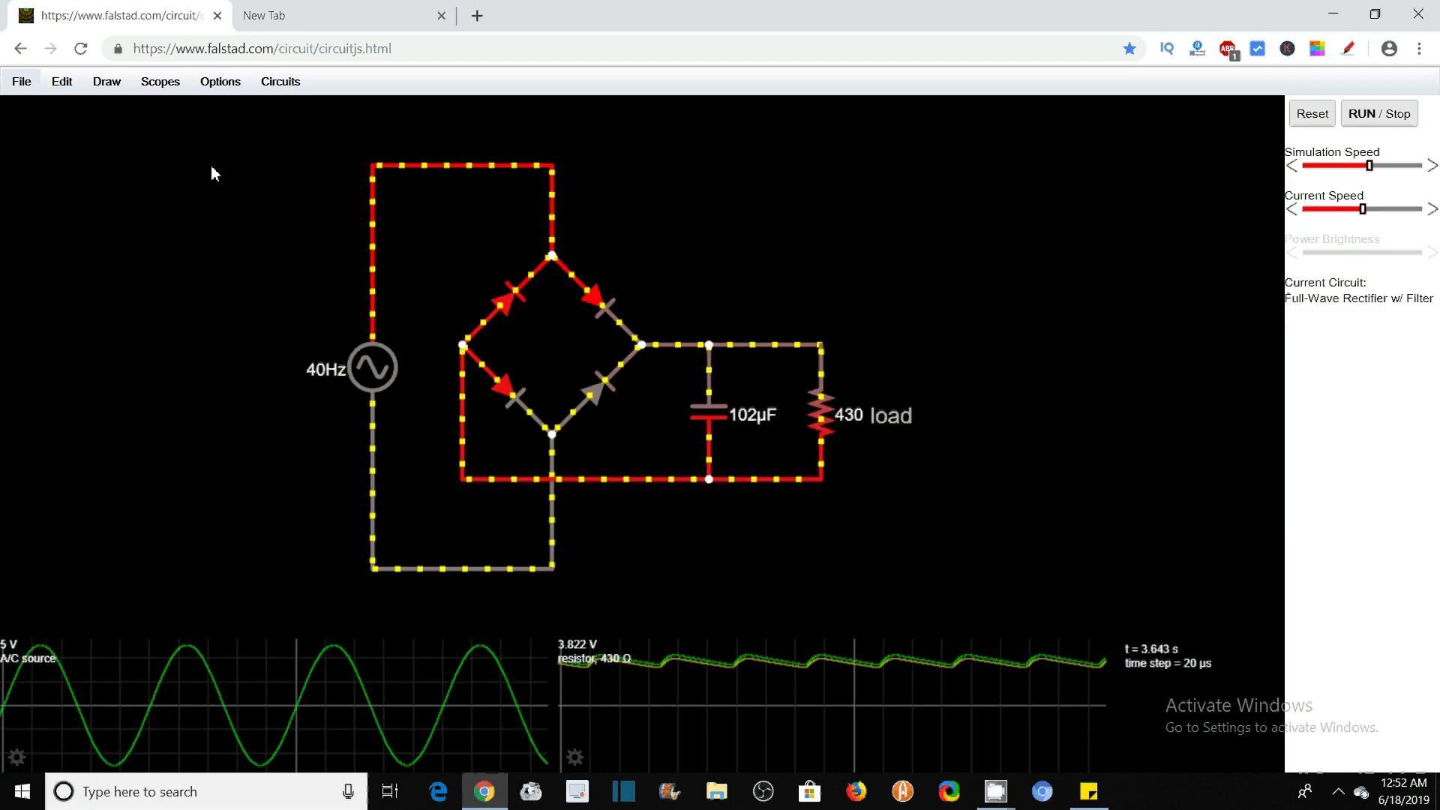
pyautogui.click(282, 84)
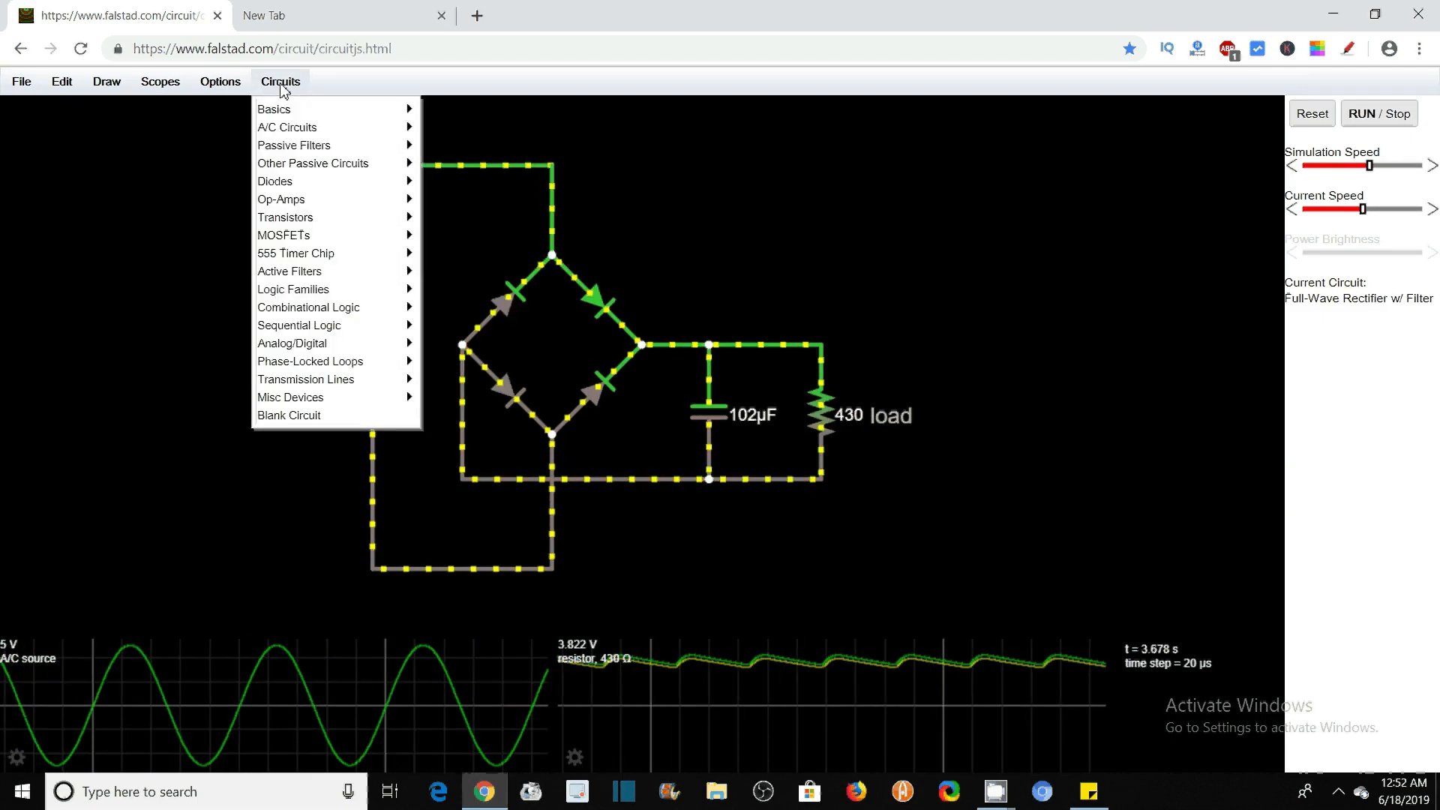
pyautogui.moveTo(303, 108)
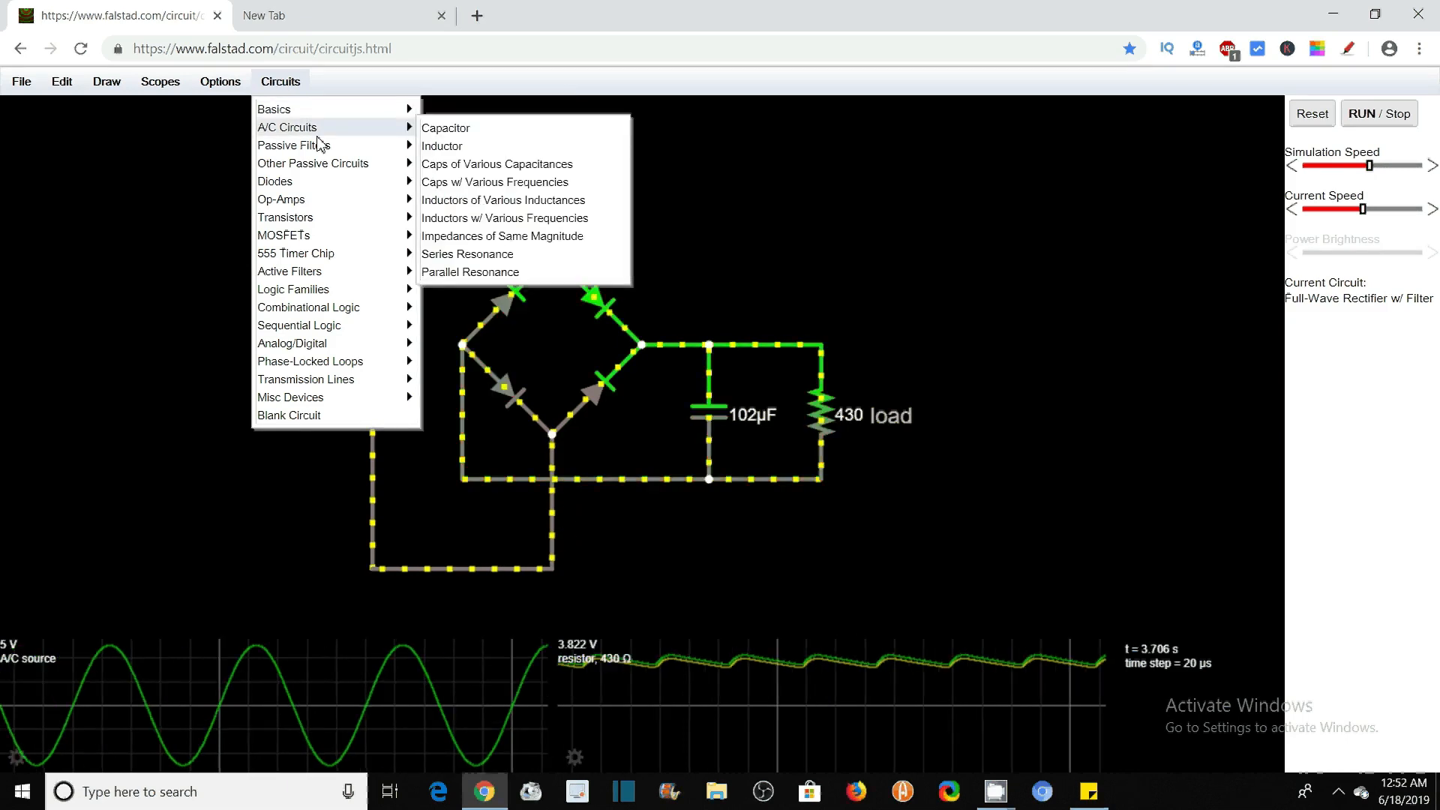
pyautogui.moveTo(388, 115)
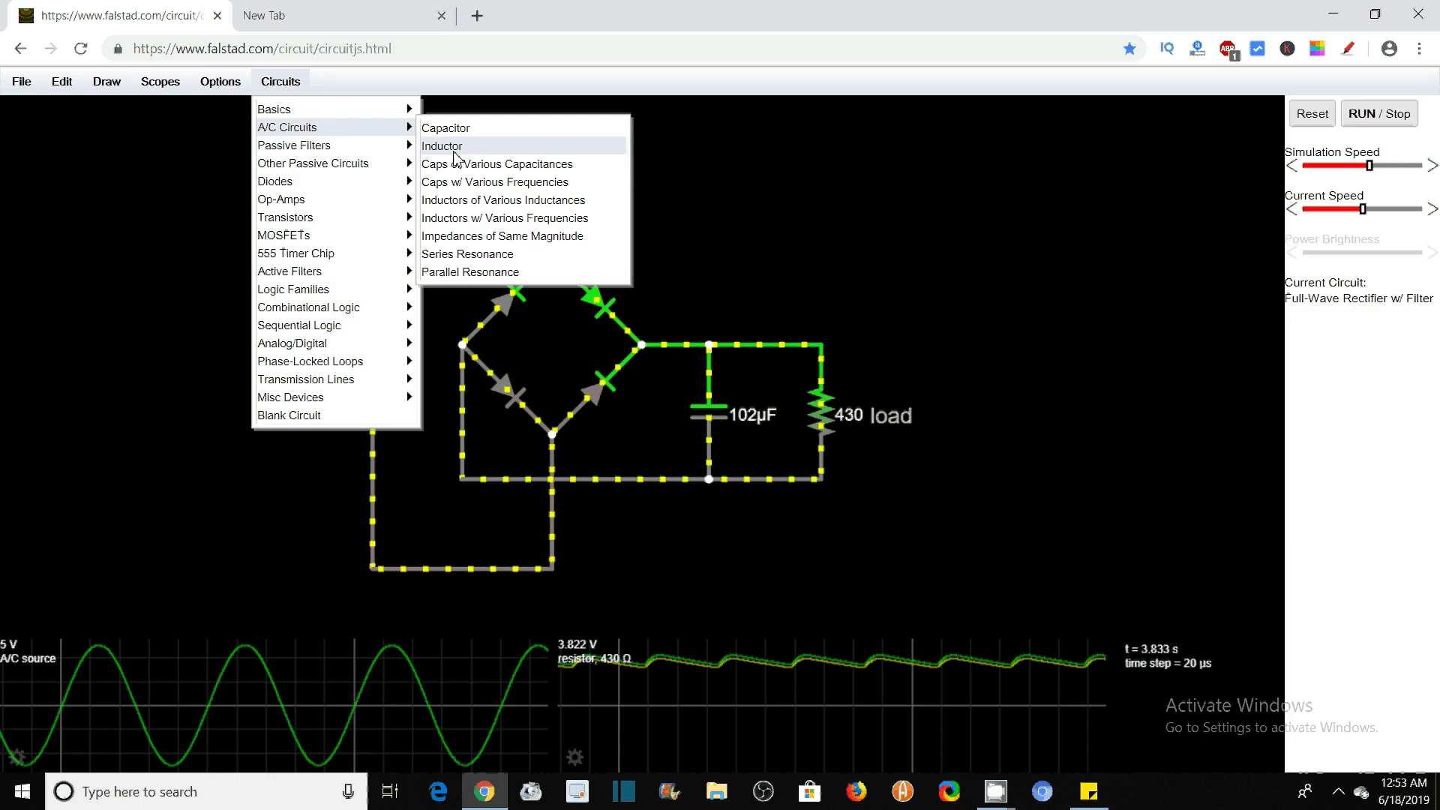
pyautogui.moveTo(391, 167)
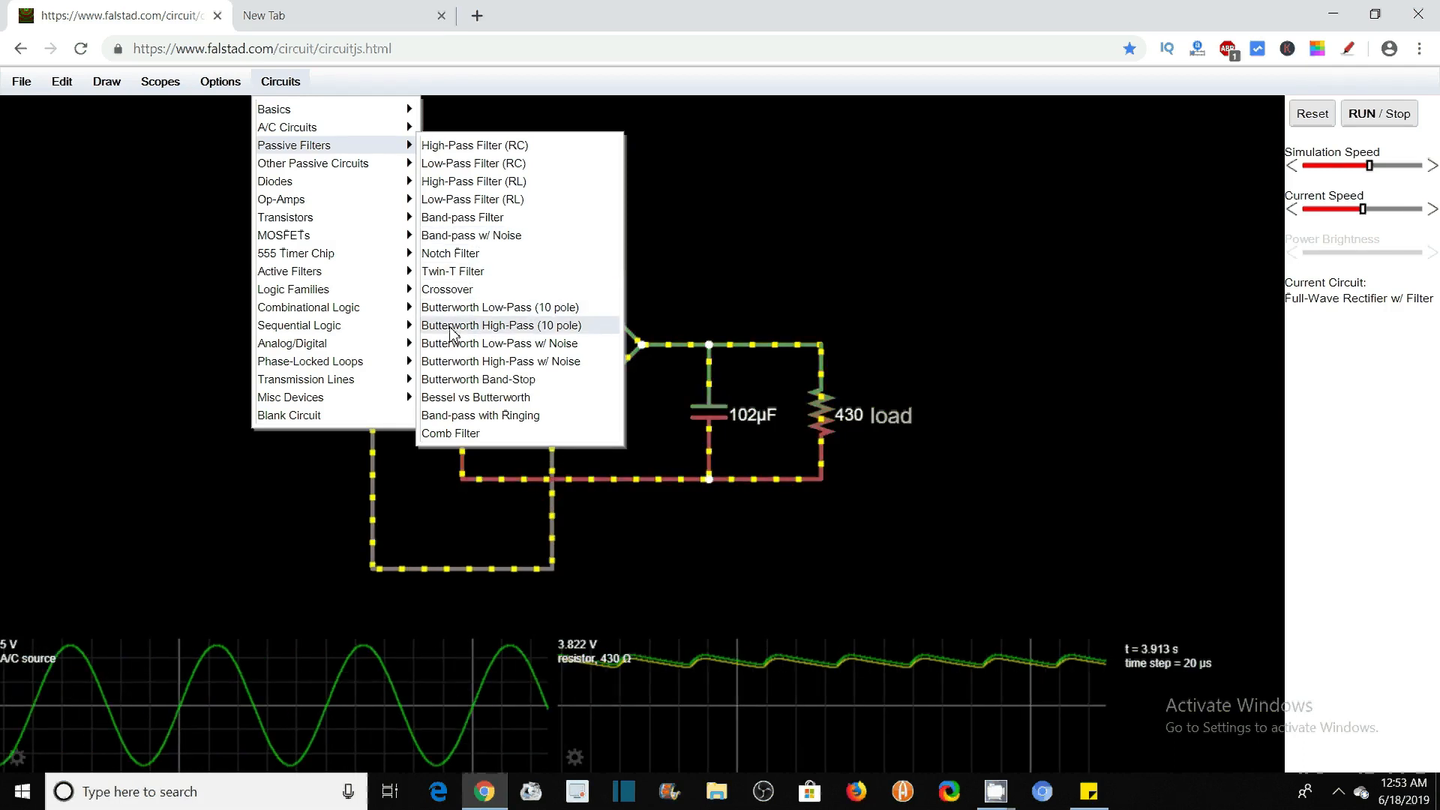
pyautogui.moveTo(371, 226)
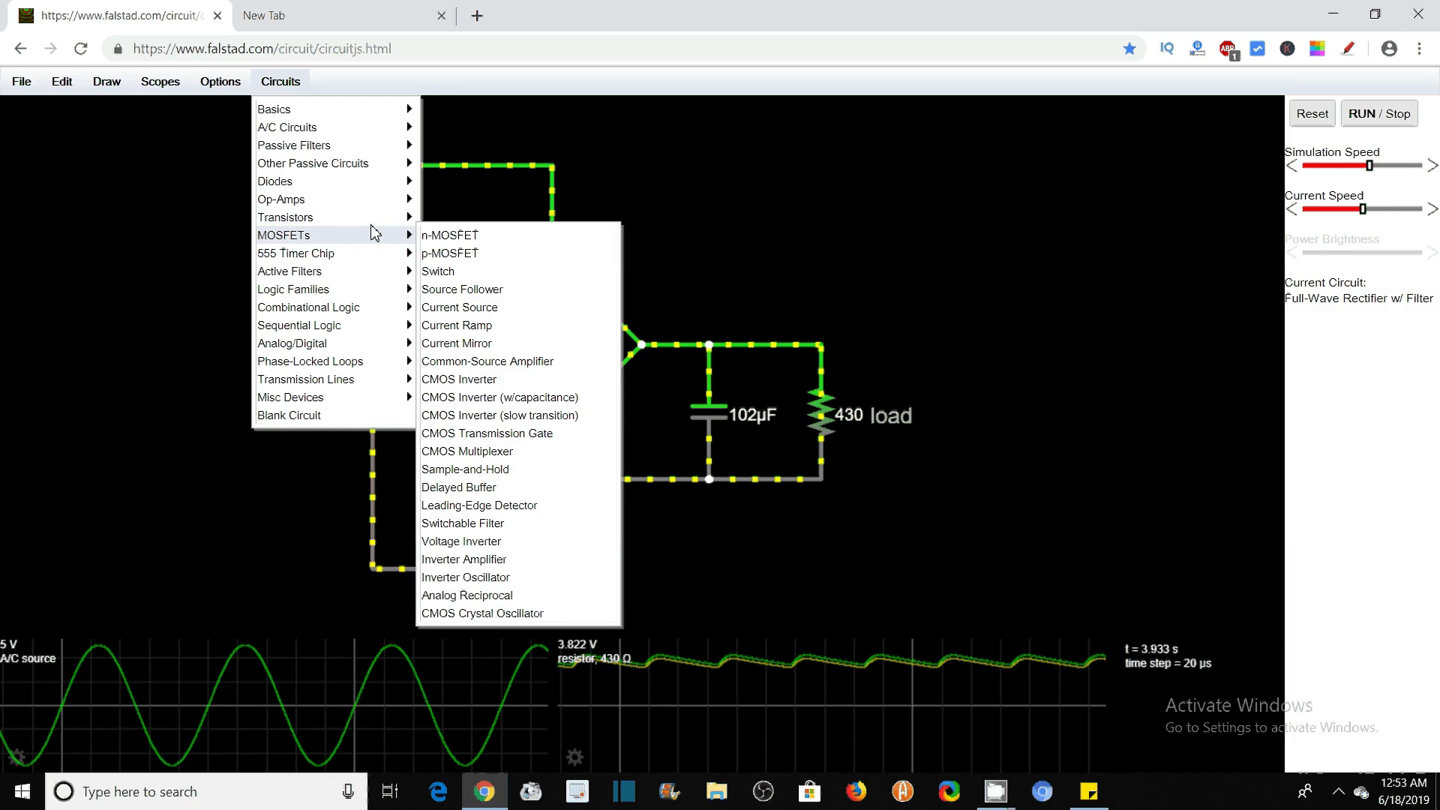
pyautogui.moveTo(394, 192)
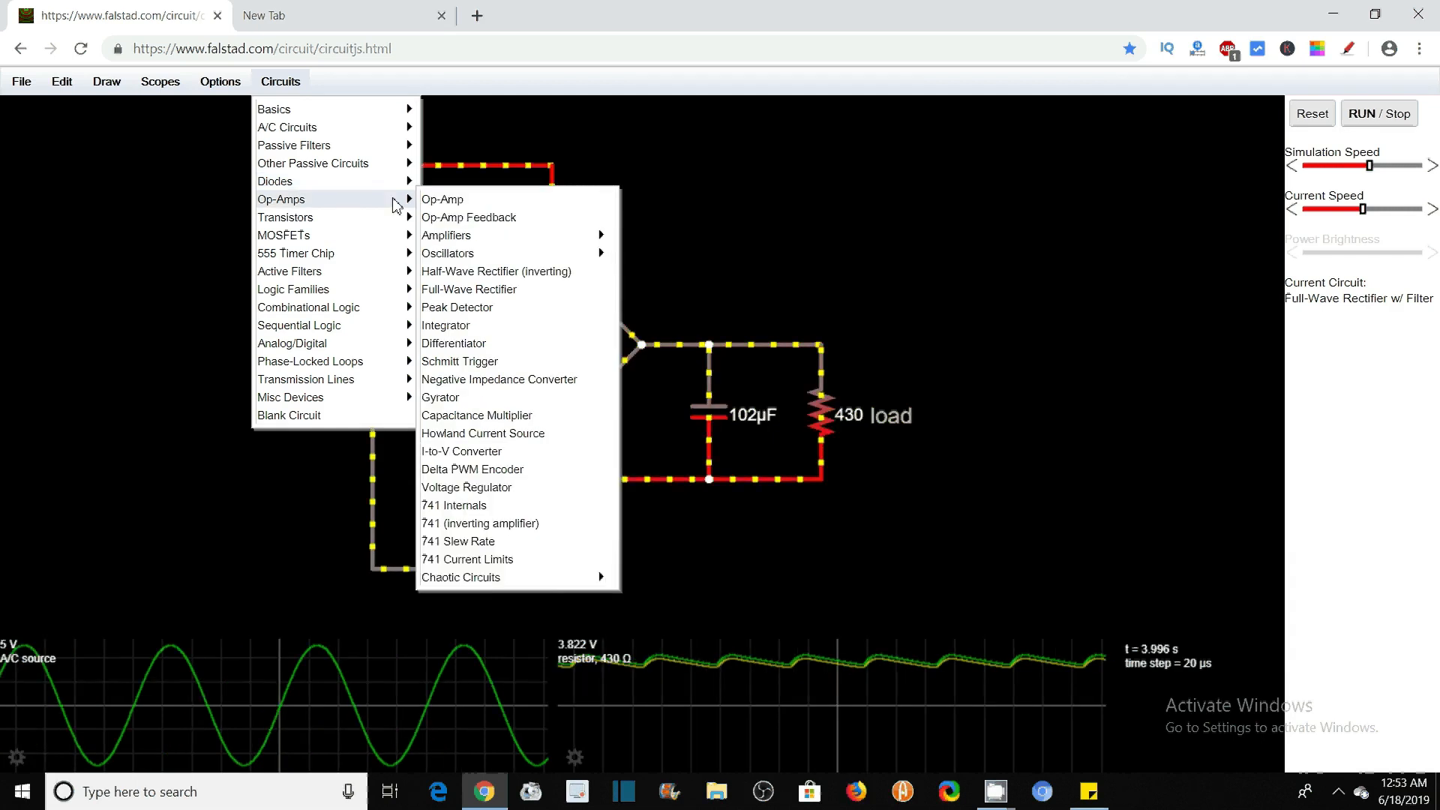
pyautogui.moveTo(446, 240)
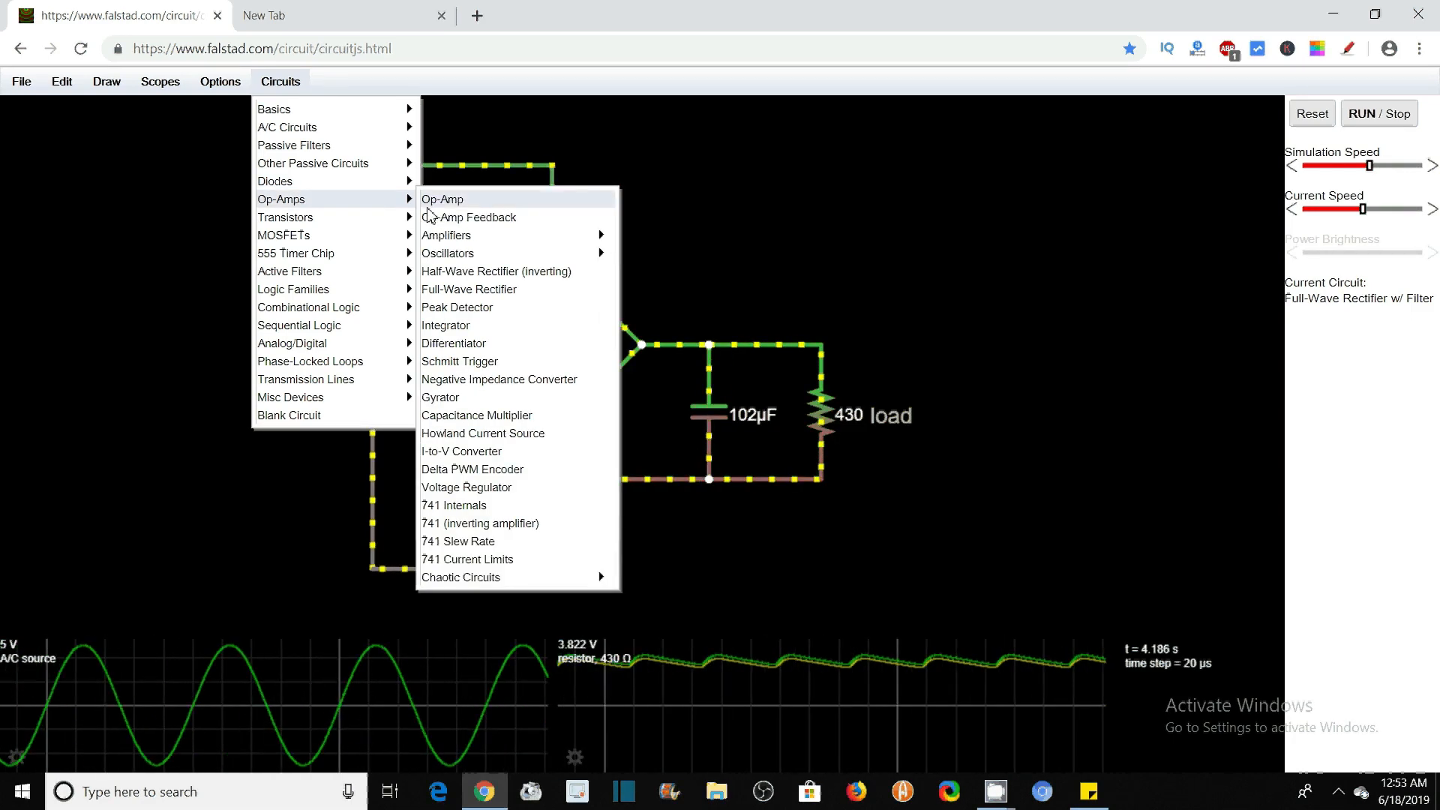
pyautogui.moveTo(486, 258)
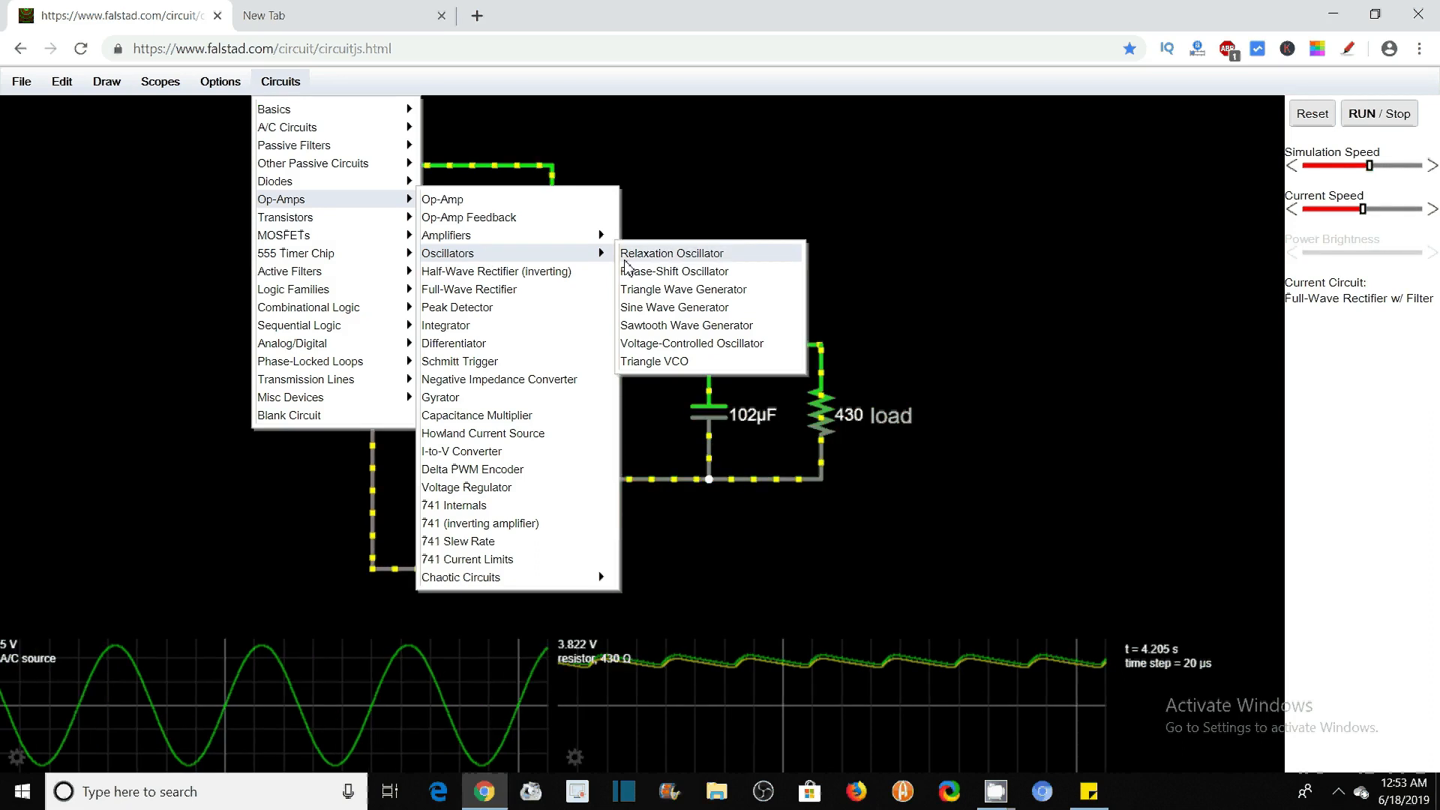
pyautogui.click(687, 294)
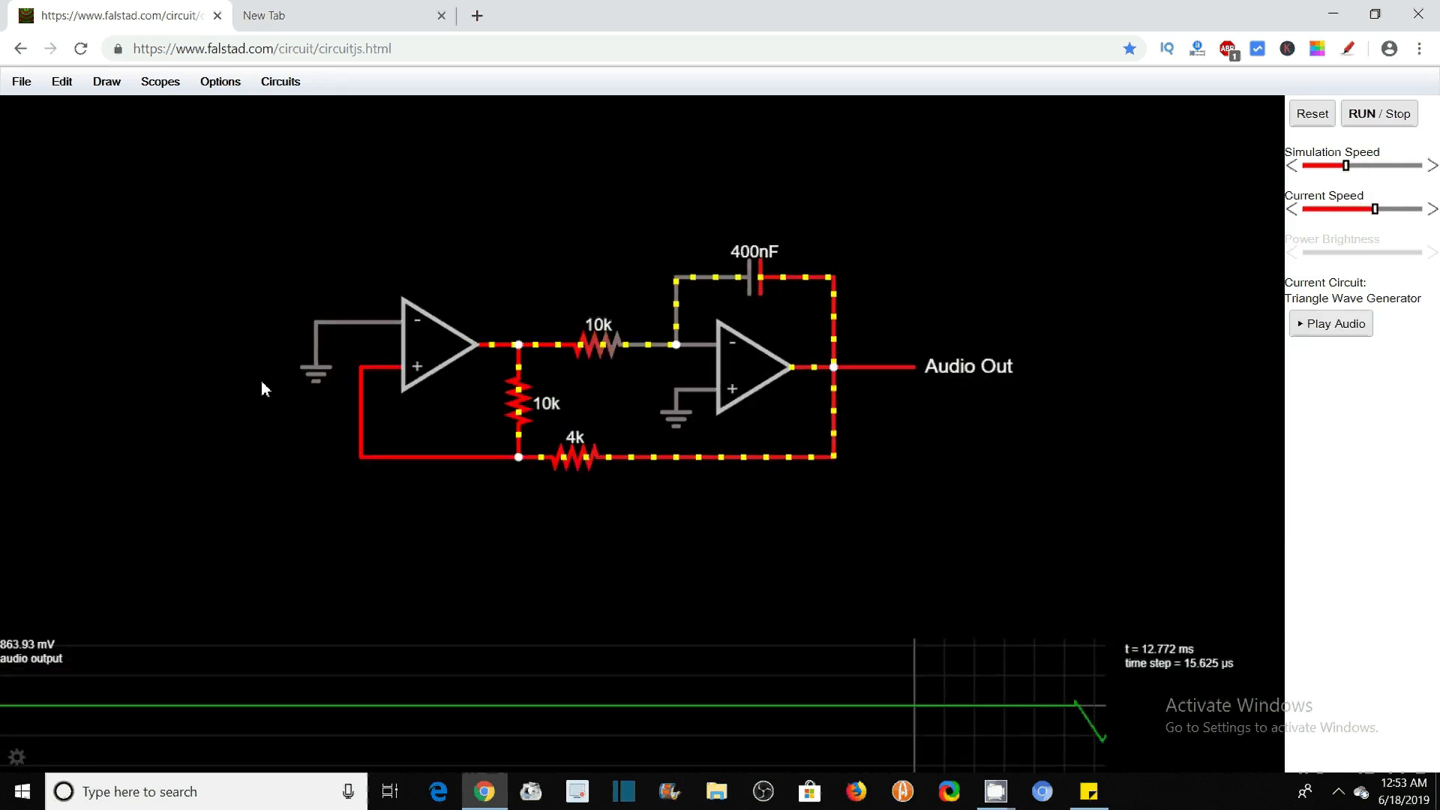
# Raise the simulation speed slightly and lower the current speed a little for the triangle wave generator circuit
pyautogui.click(62, 87)
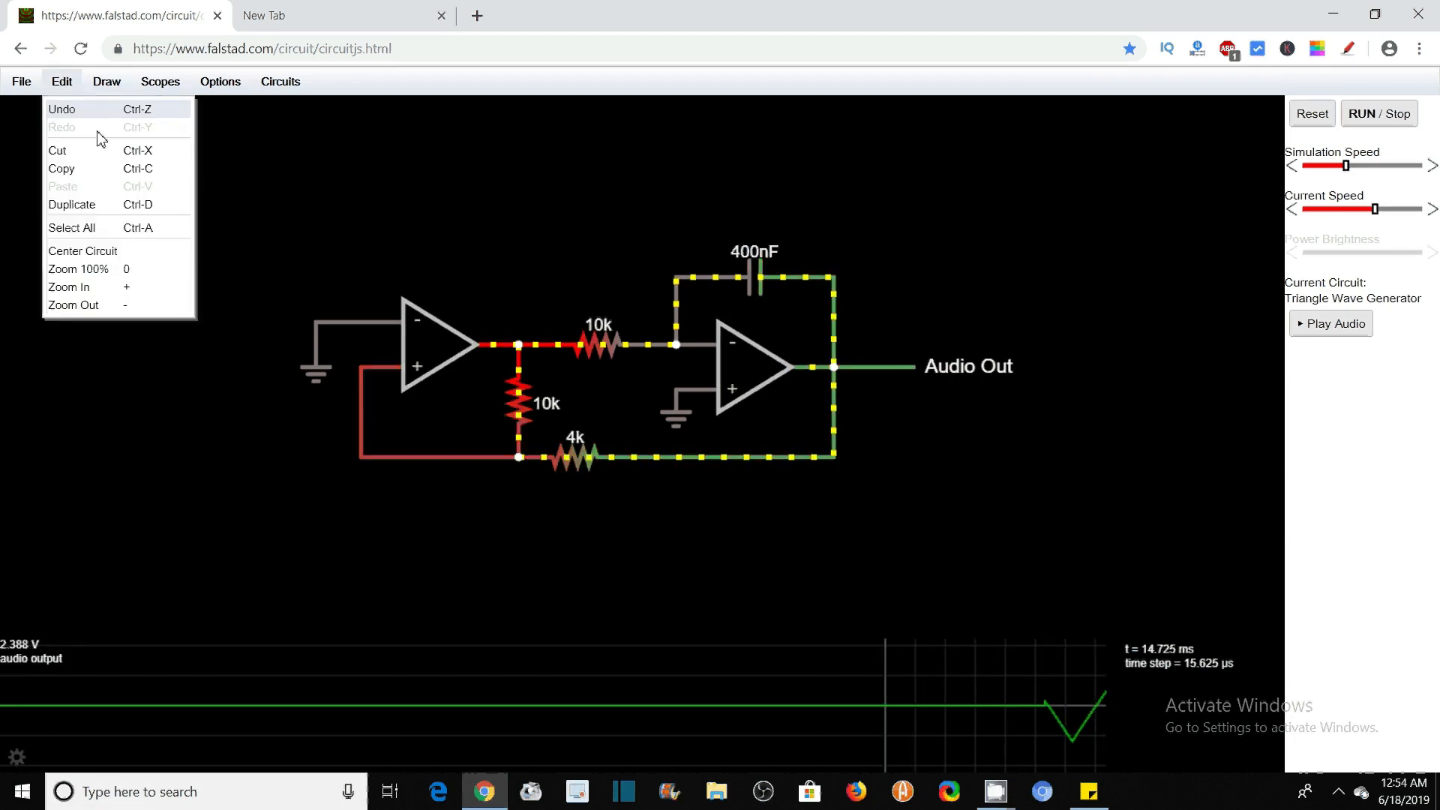
pyautogui.click(88, 290)
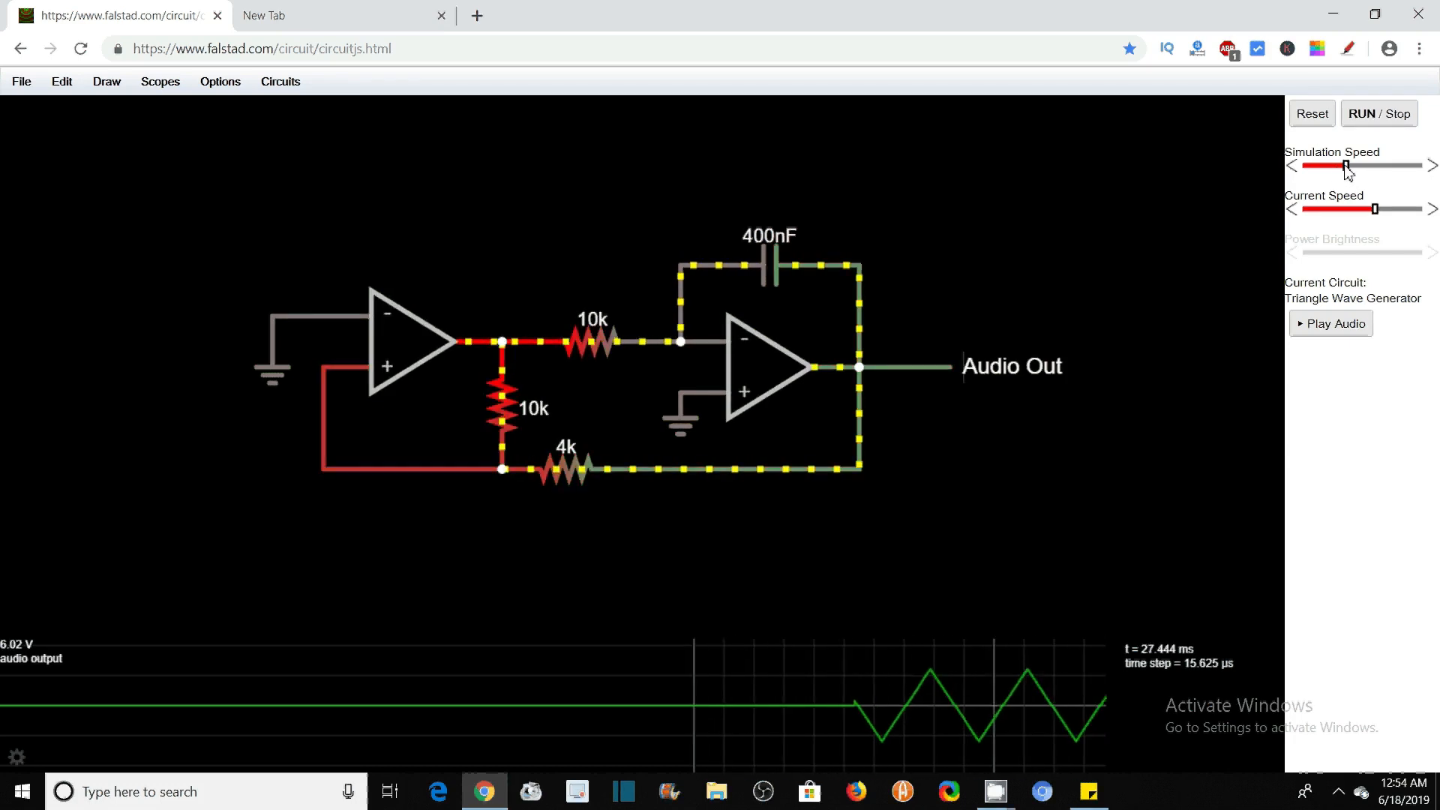
pyautogui.moveTo(1348, 170); pyautogui.dragTo(1353, 169)
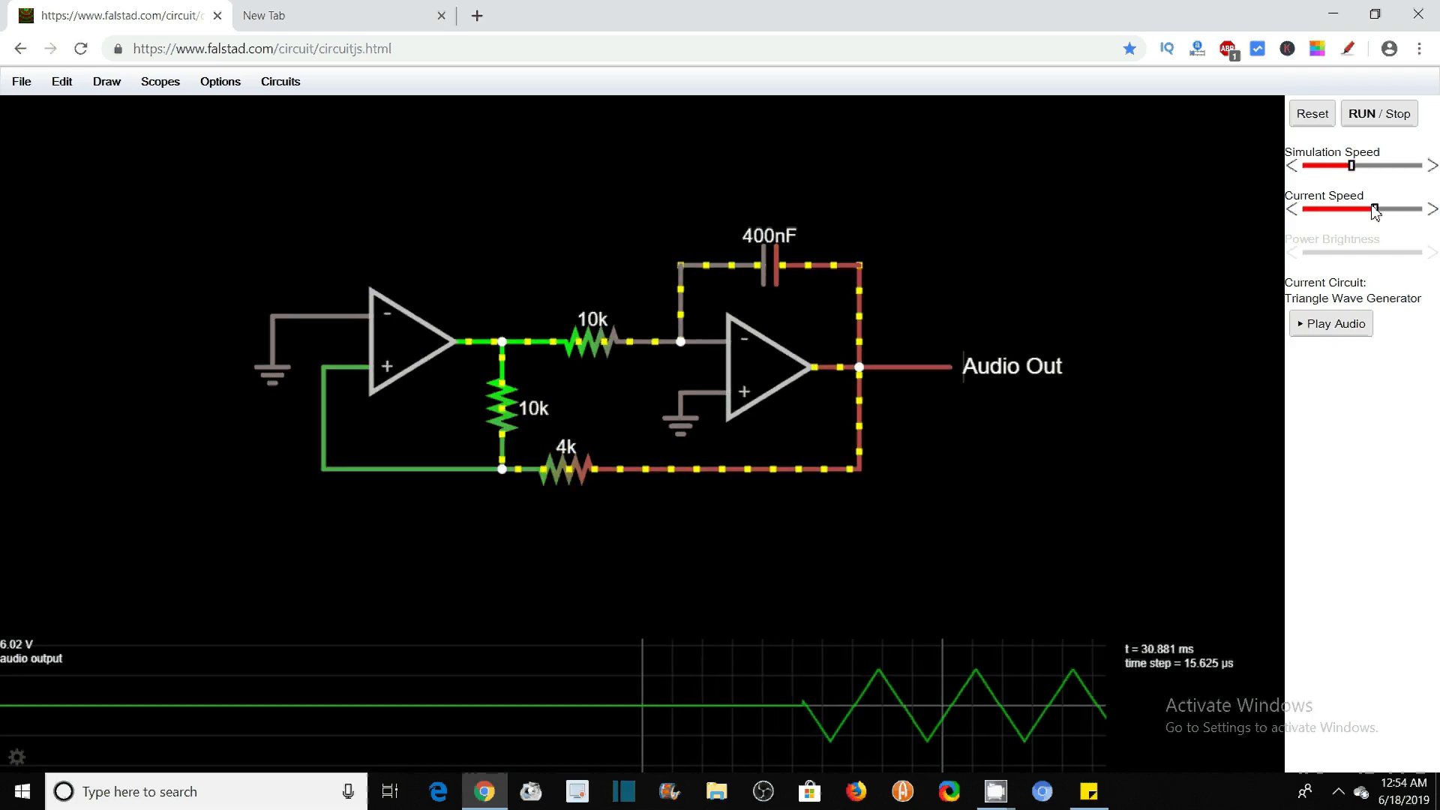
pyautogui.moveTo(1375, 210); pyautogui.dragTo(1357, 169)
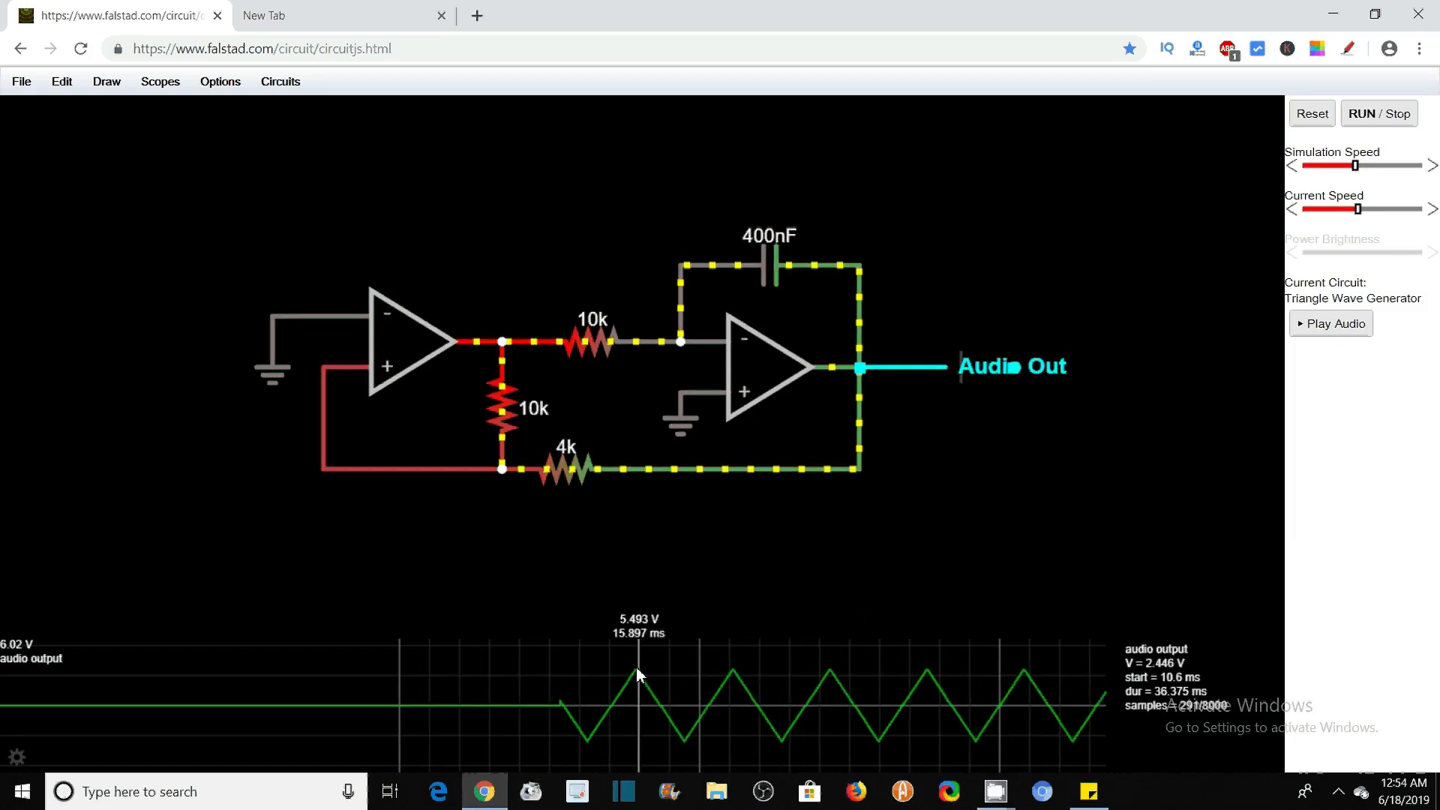
pyautogui.click(1367, 209)
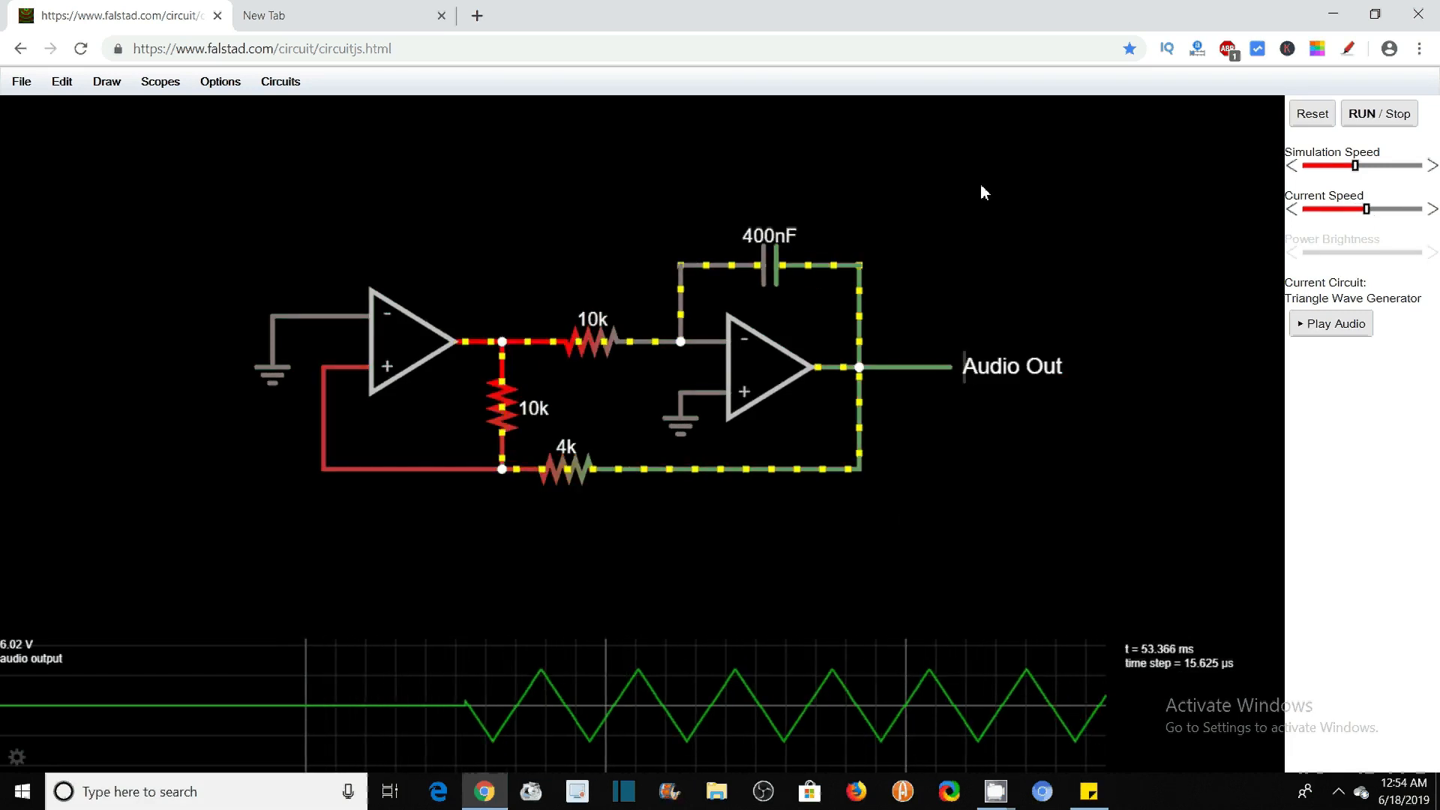
# Start a blank circuit and draw a horizontal wire as the upper side of a new loop
pyautogui.click(267, 87)
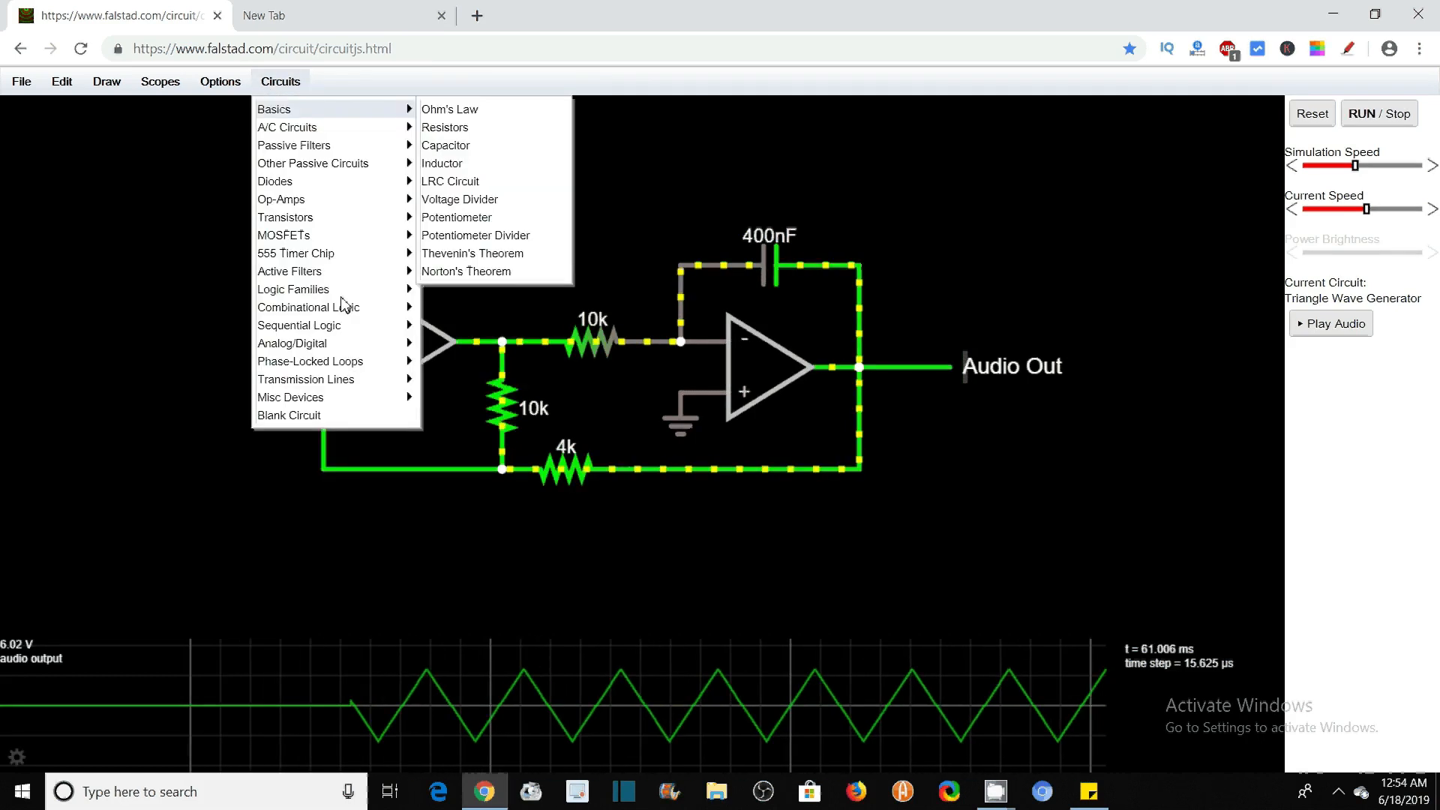
pyautogui.click(298, 419)
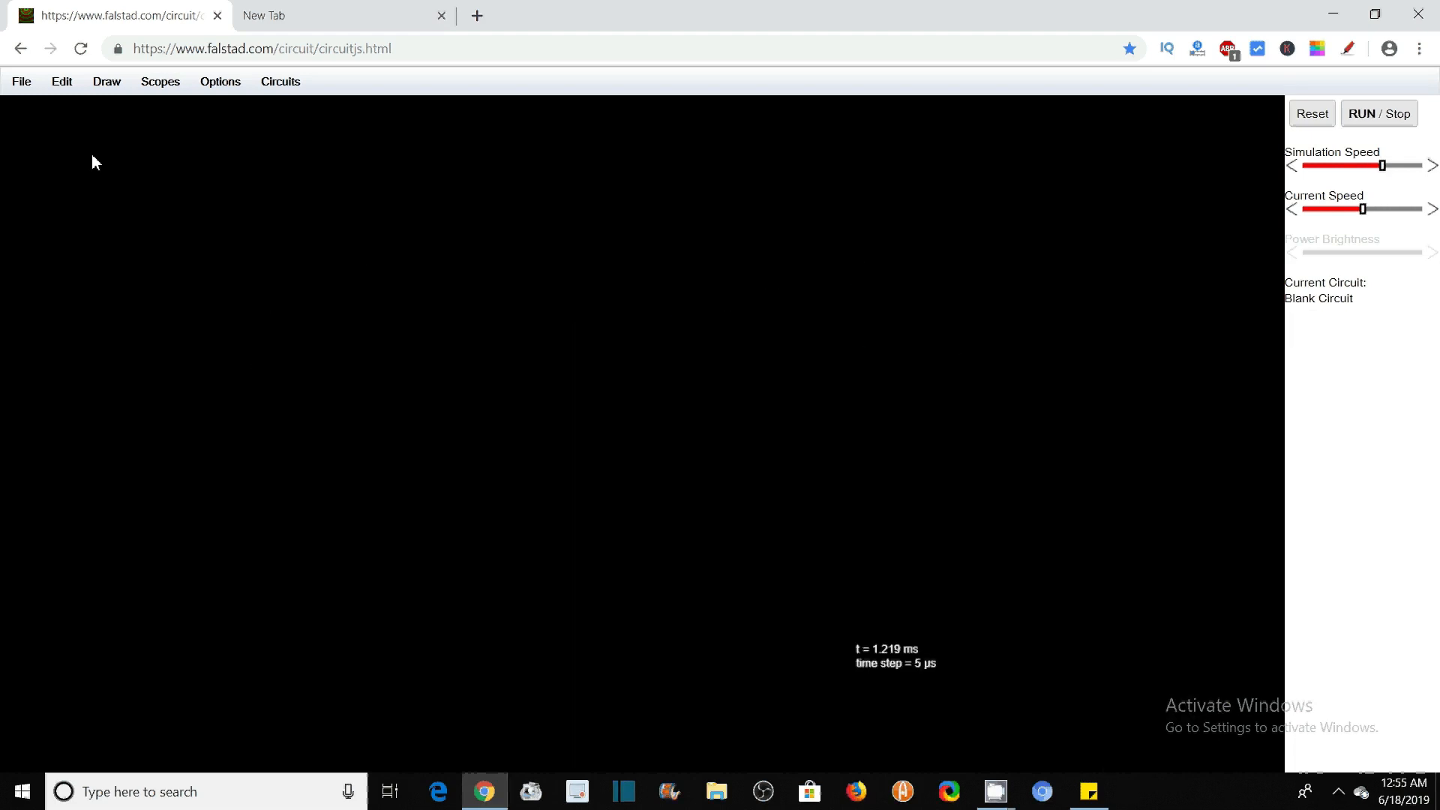
pyautogui.click(107, 86)
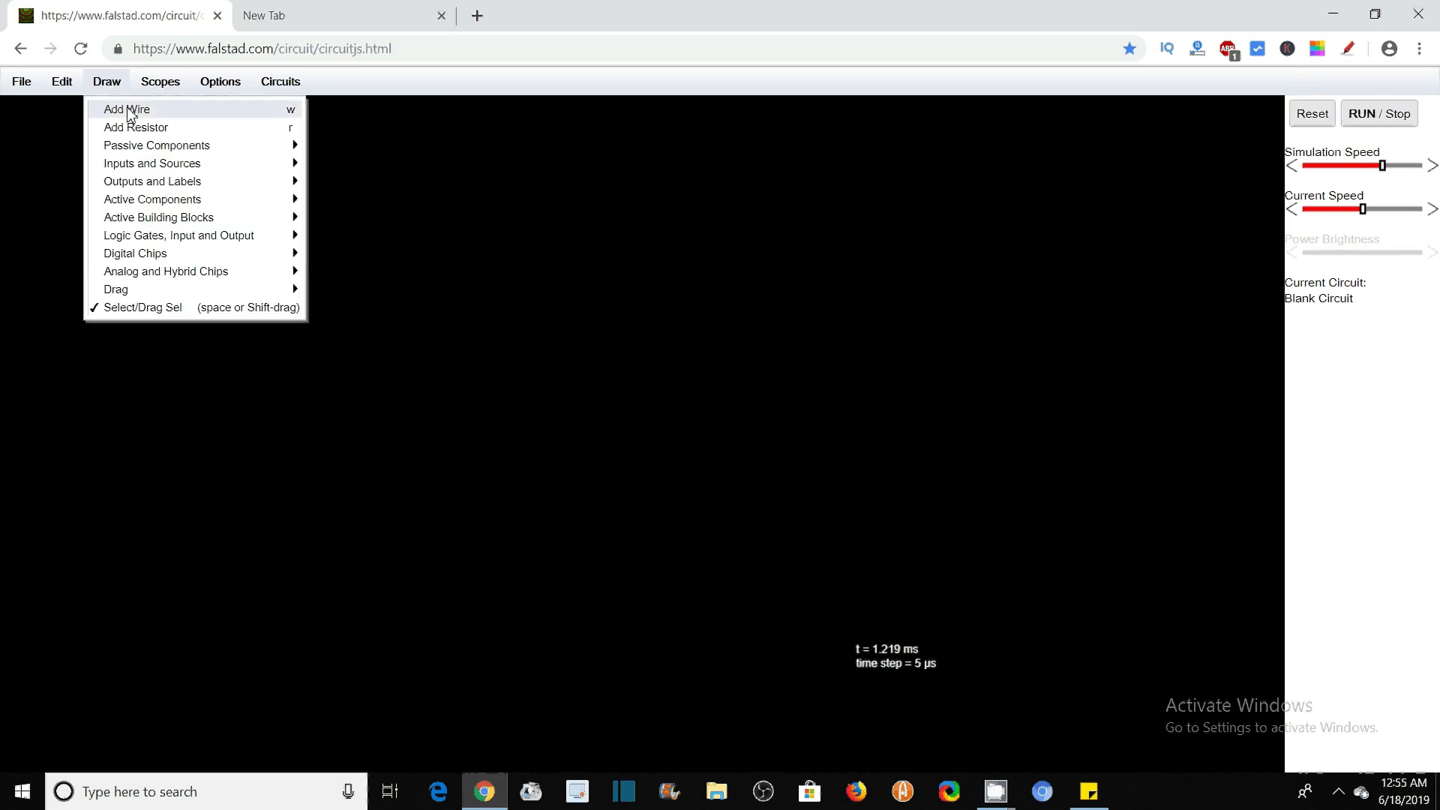
pyautogui.click(130, 111)
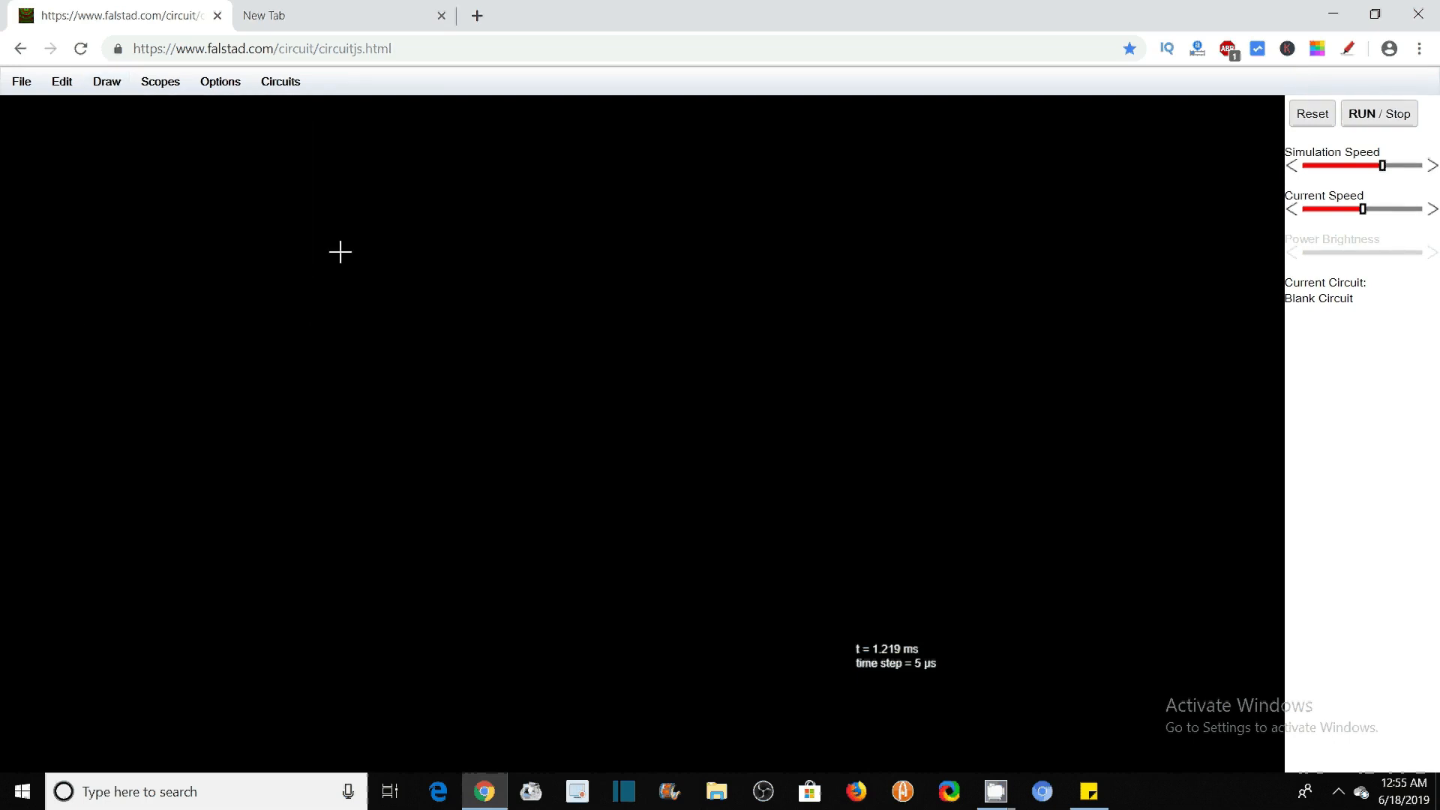
pyautogui.moveTo(369, 308)
pyautogui.mouseDown()
pyautogui.moveTo(611, 302)
pyautogui.moveTo(556, 305)
pyautogui.mouseUp()
# Add a vertical 1k resistor running down from the right end of the wire
pyautogui.click(107, 81)
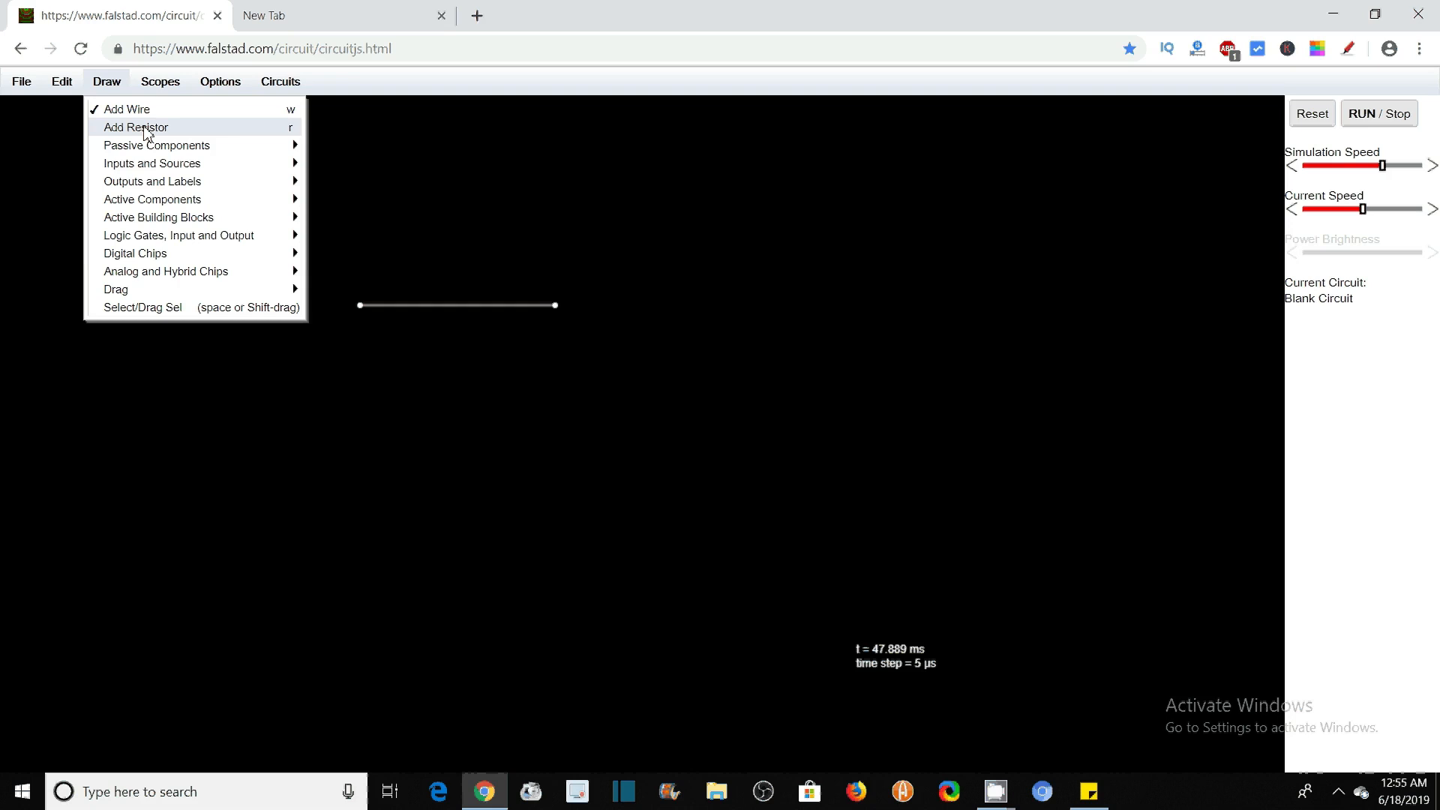
pyautogui.click(145, 133)
pyautogui.moveTo(563, 309); pyautogui.dragTo(558, 450)
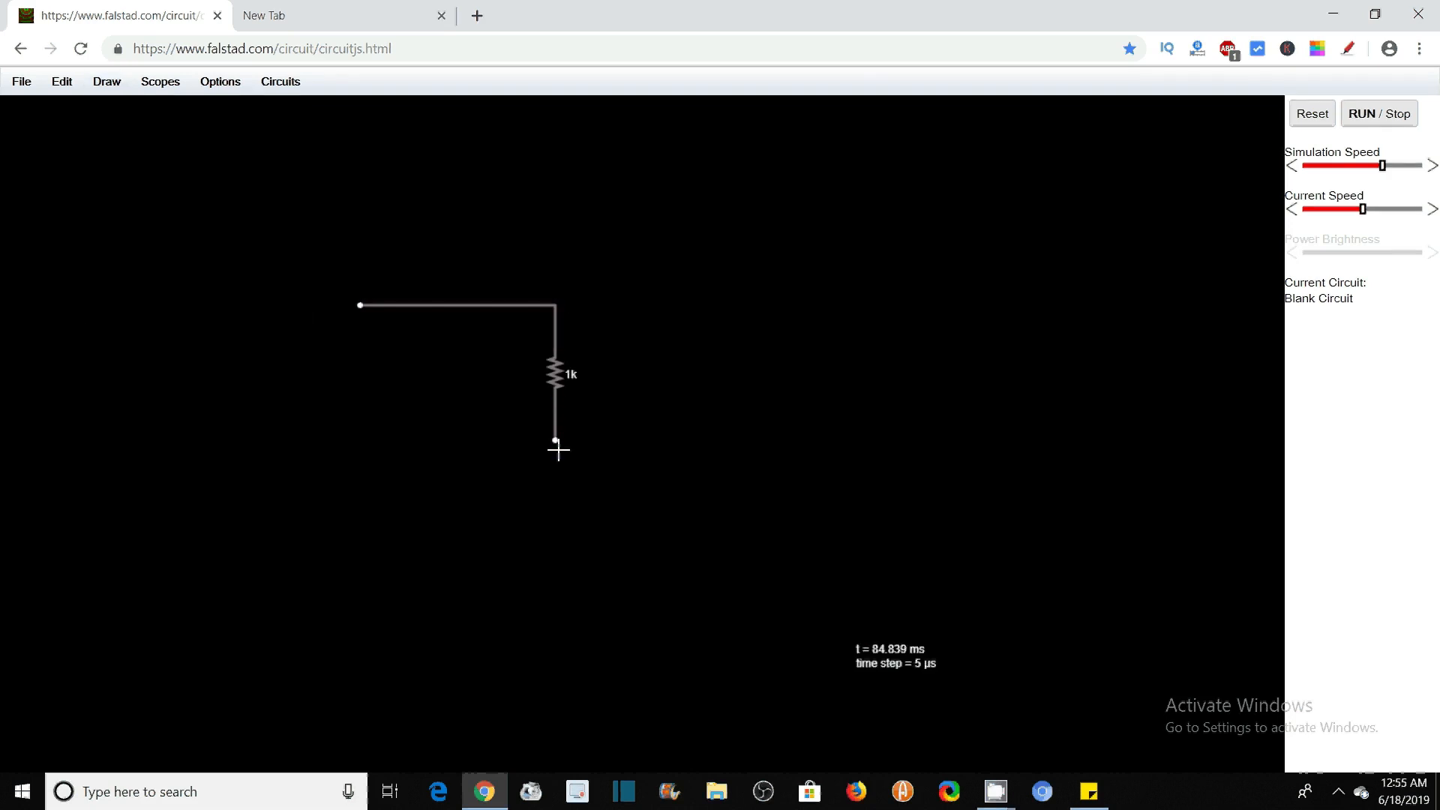
# Add a horizontal 10 µF non-polarized capacitor running left from the resistor's lower end
pyautogui.click(105, 87)
pyautogui.moveTo(162, 150)
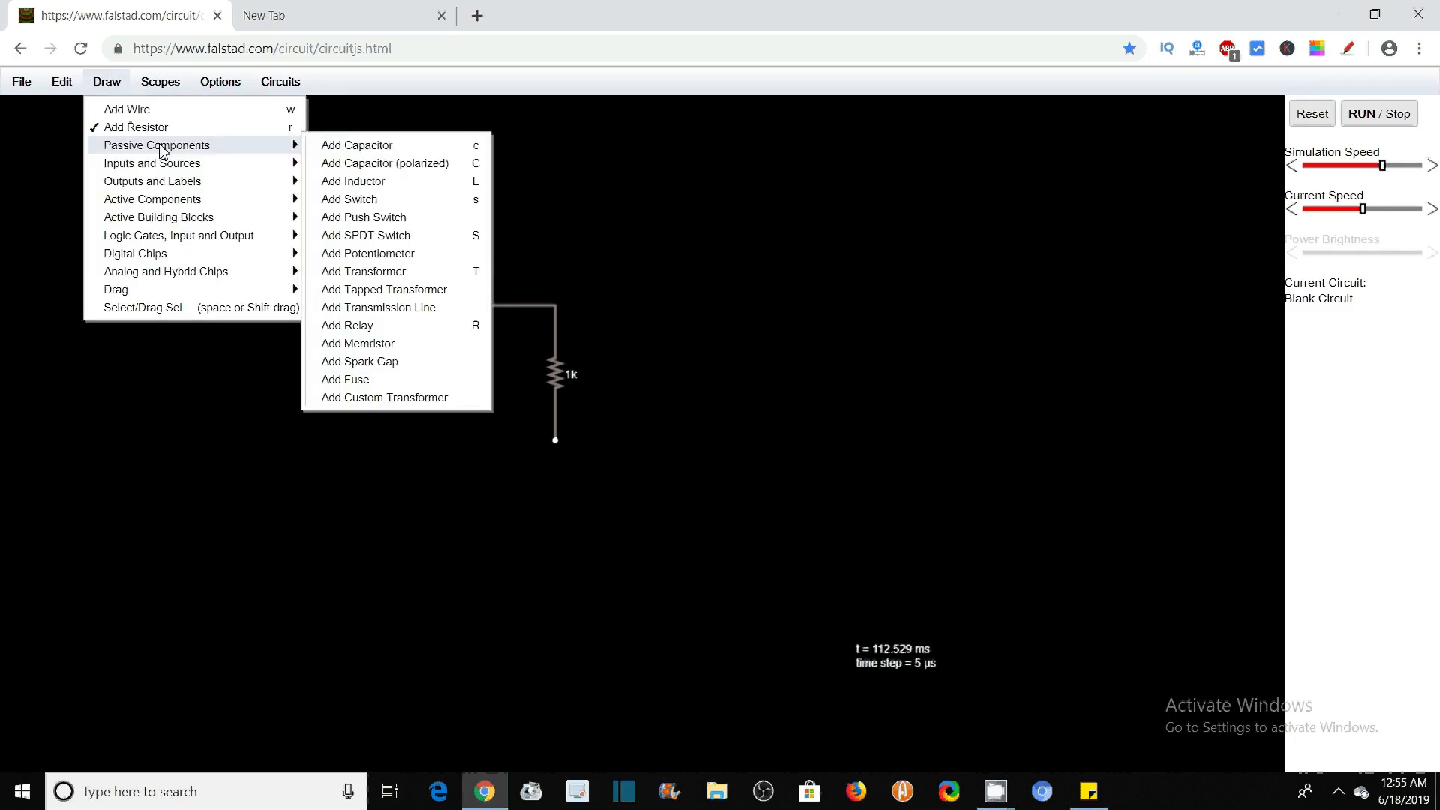
pyautogui.moveTo(242, 144)
pyautogui.click(362, 148)
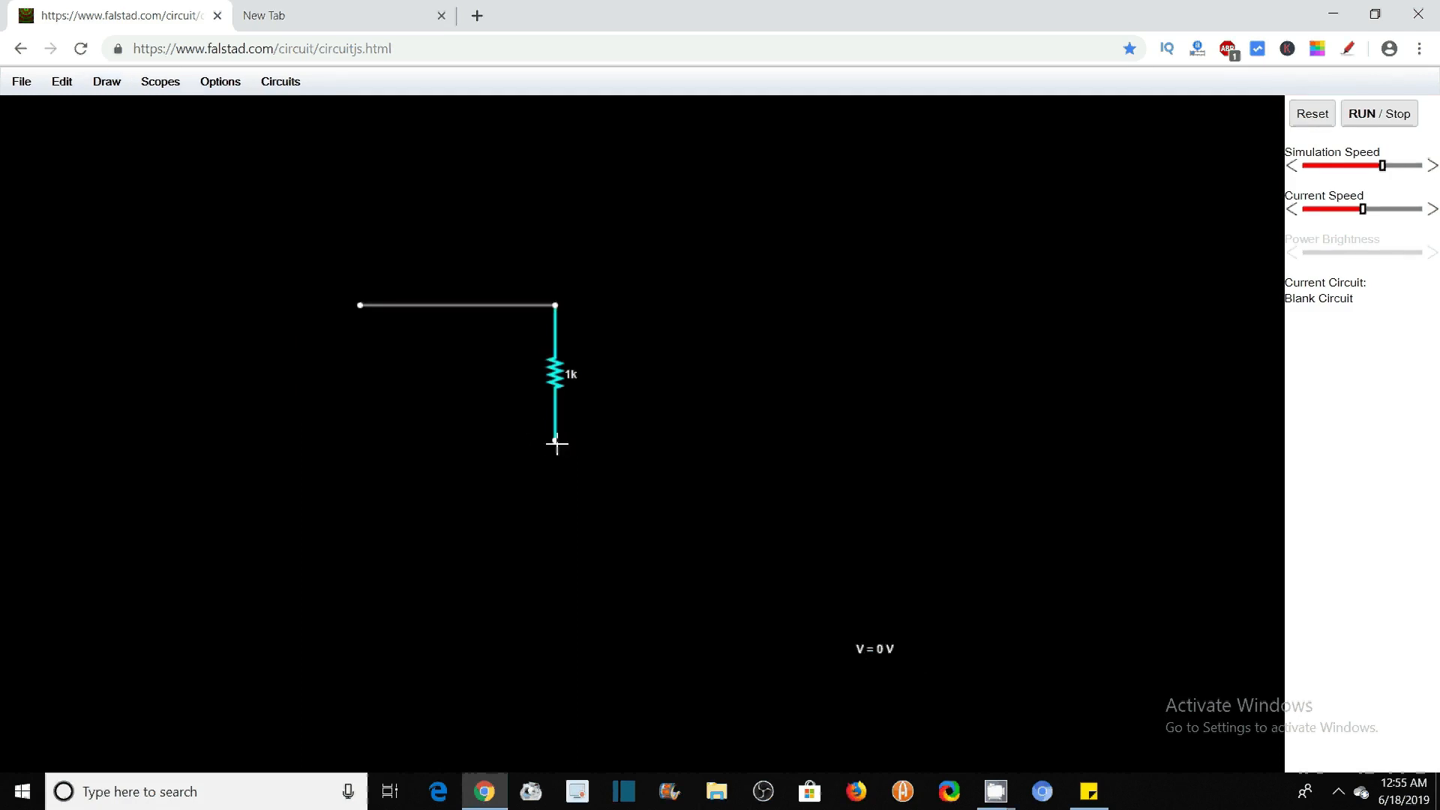
pyautogui.moveTo(556, 445); pyautogui.dragTo(424, 447)
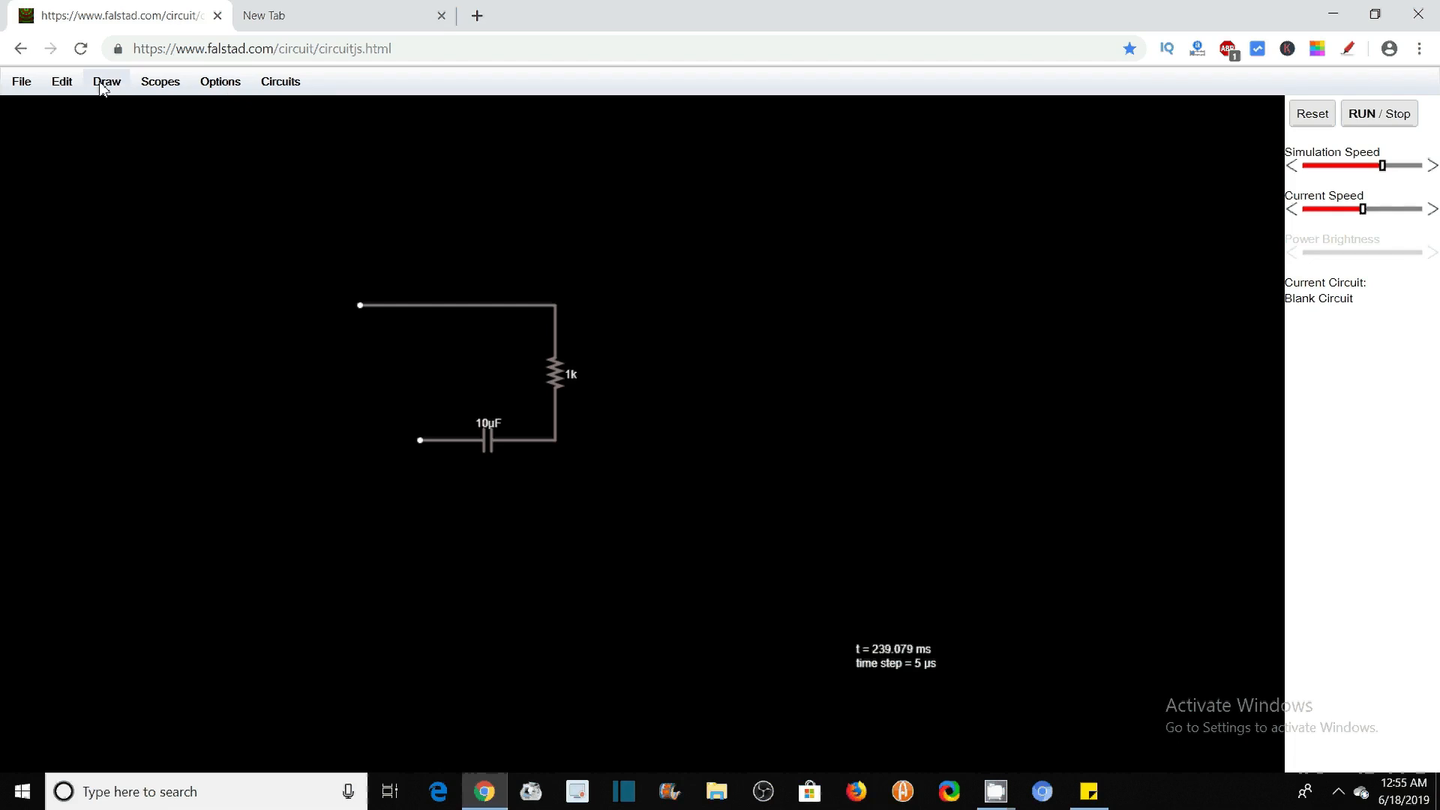
# Add a 40 Hz two-terminal A/C voltage source running down from the upper wire's left end to the capacitor's level
pyautogui.click(30, 86)
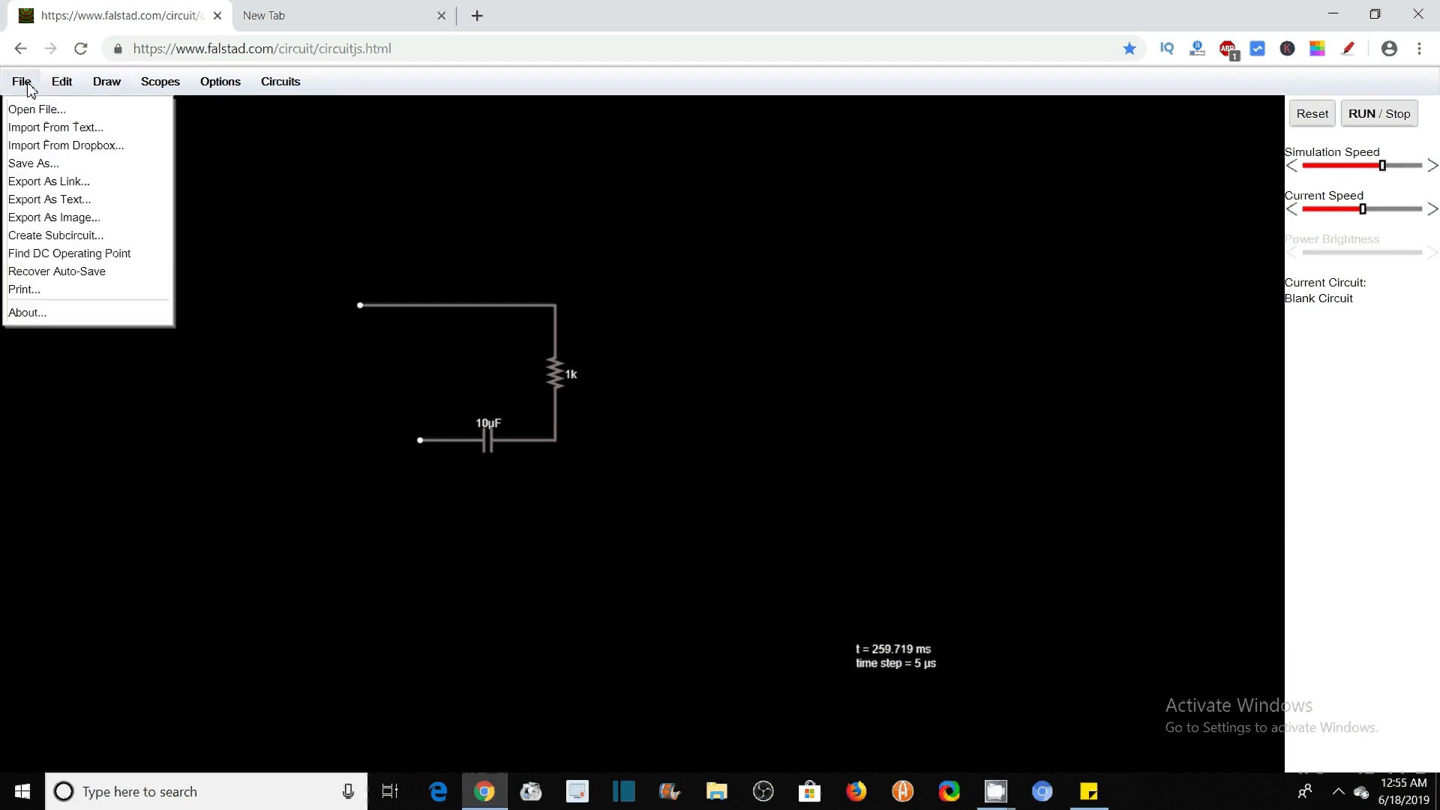
pyautogui.moveTo(66, 85)
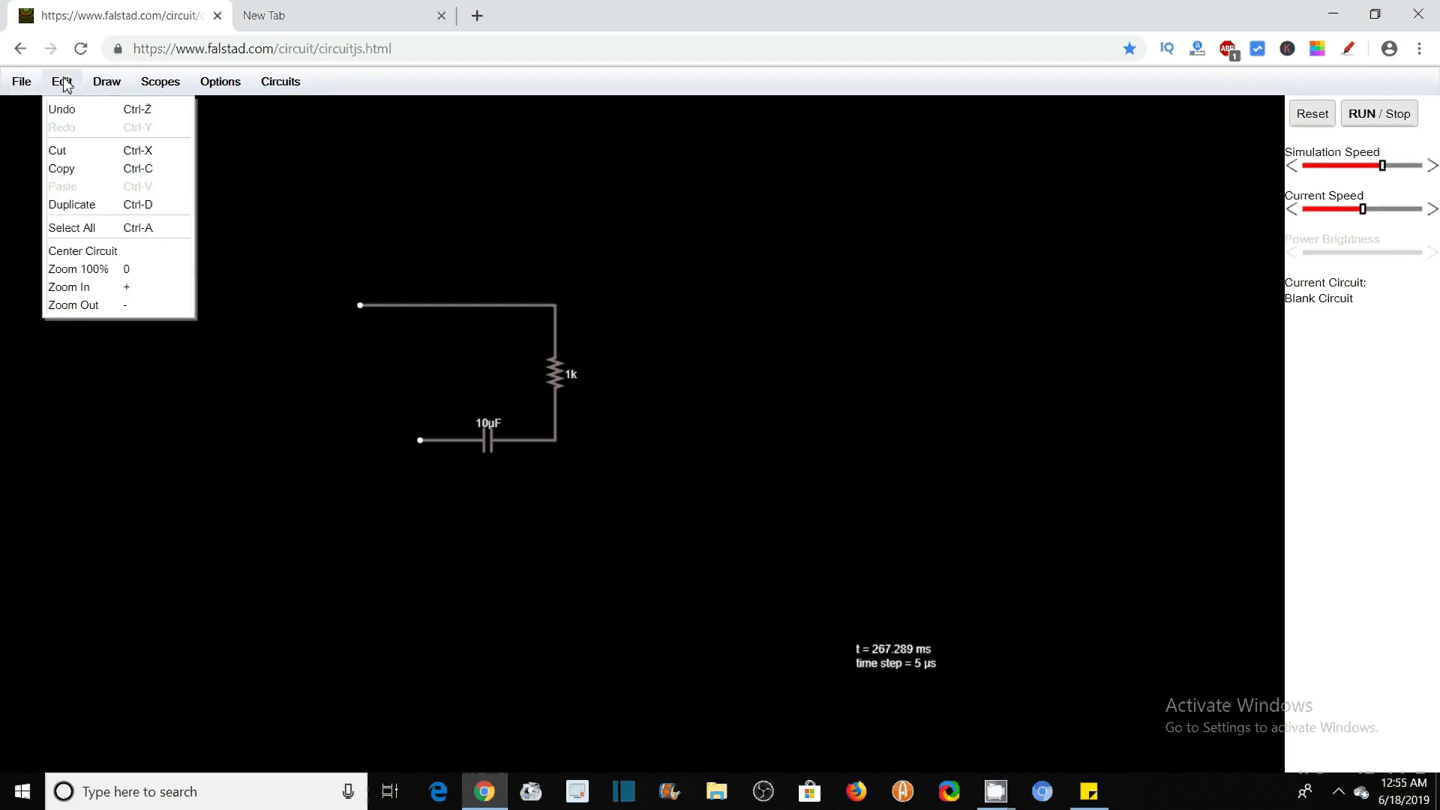
pyautogui.click(126, 287)
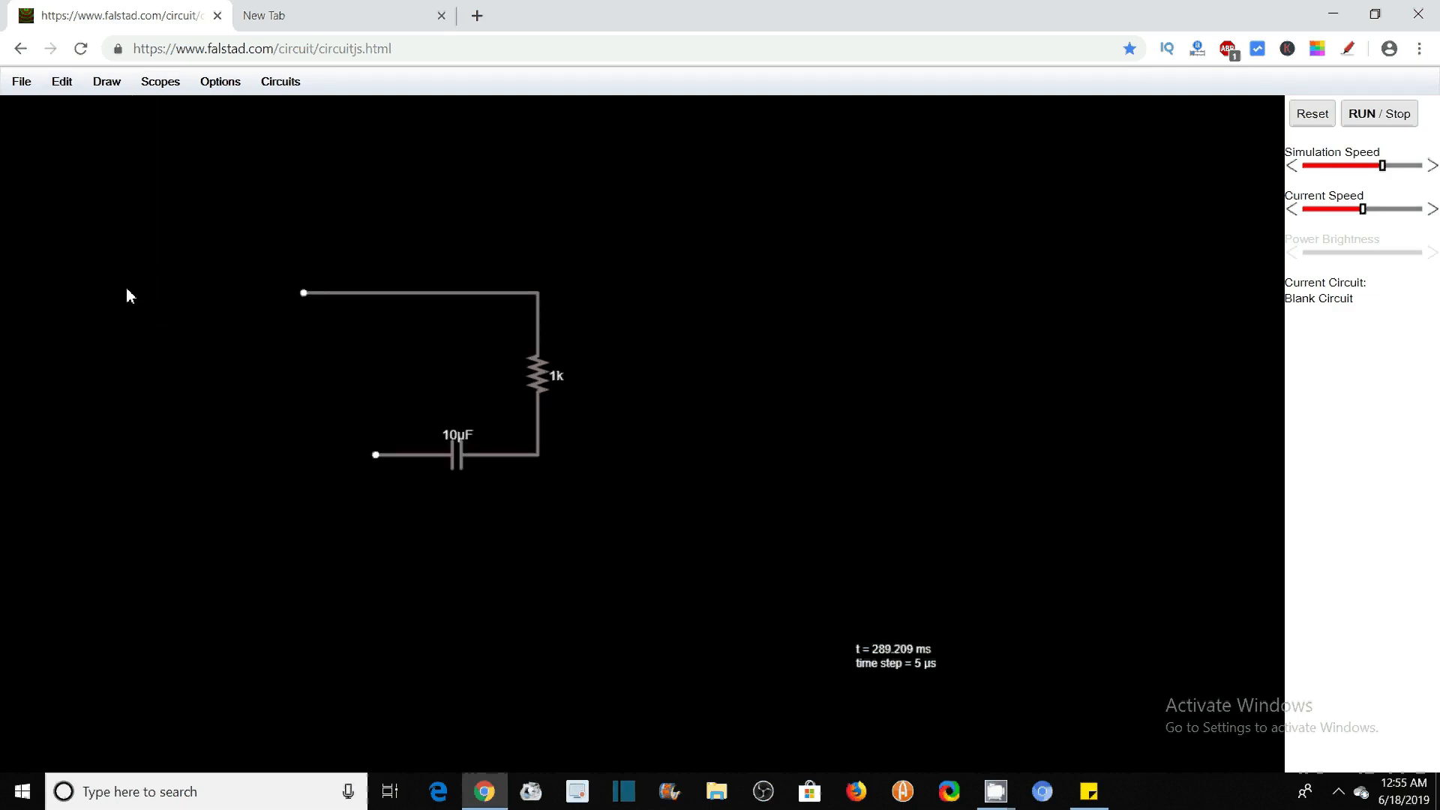
pyautogui.click(62, 84)
pyautogui.click(126, 287)
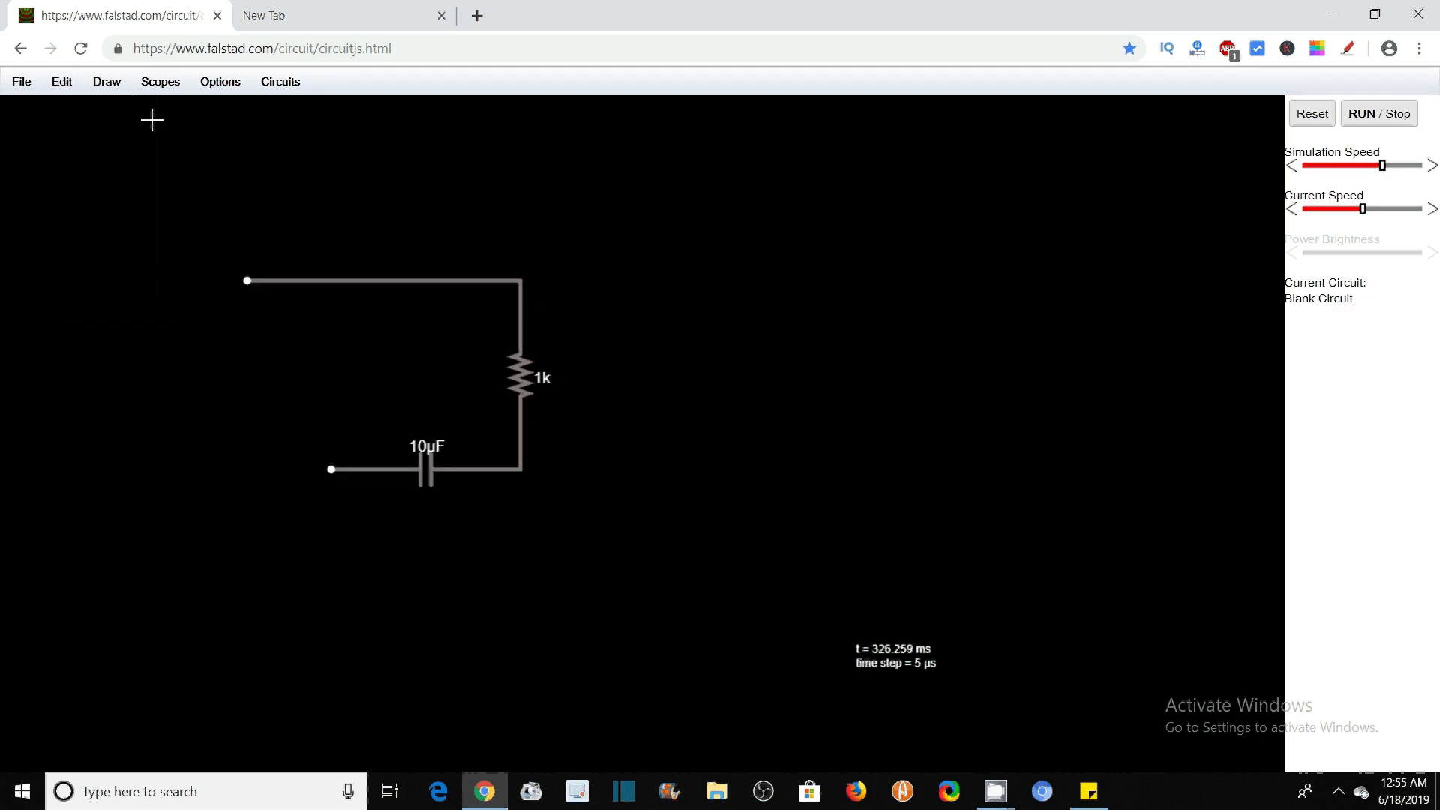
pyautogui.click(108, 89)
pyautogui.moveTo(230, 172)
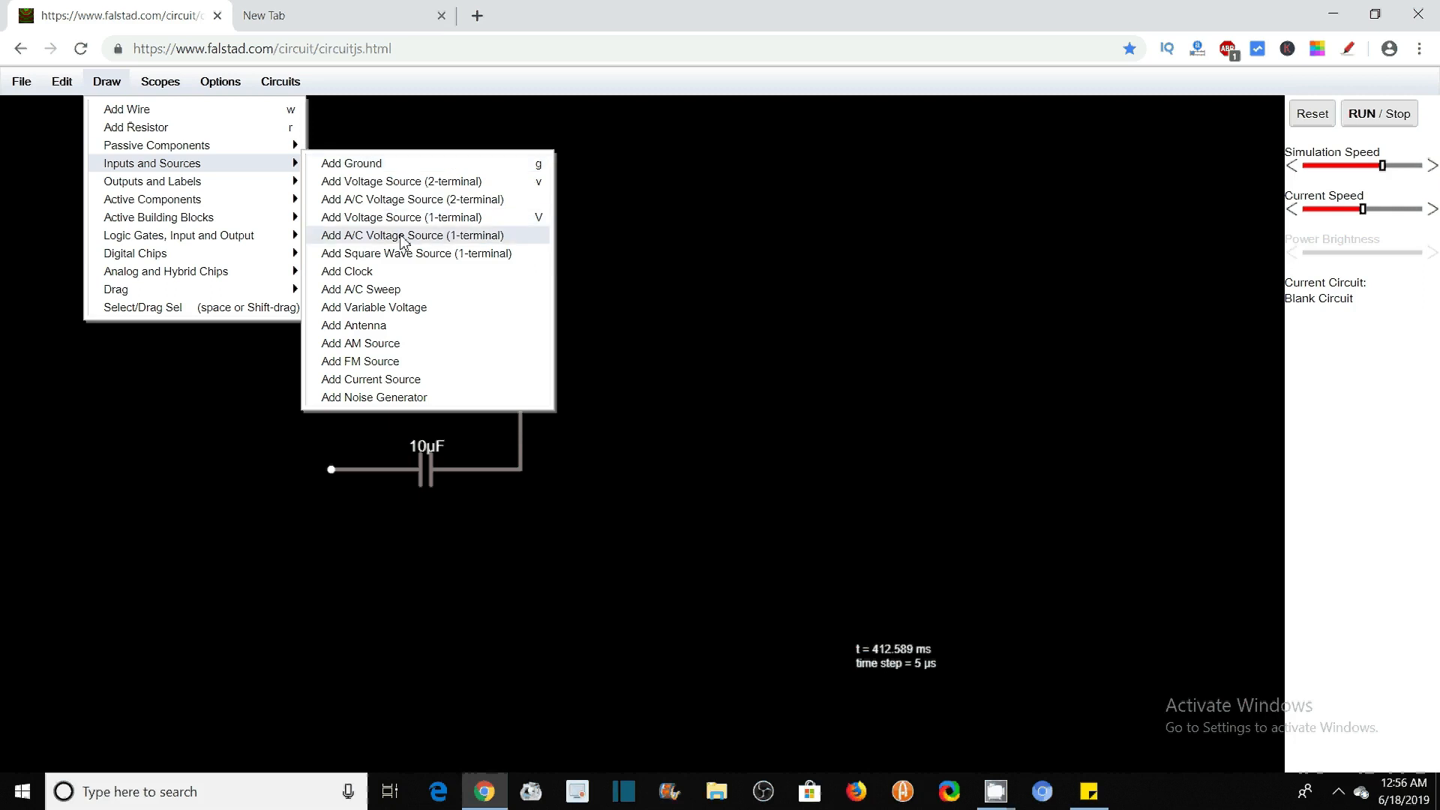
pyautogui.click(420, 201)
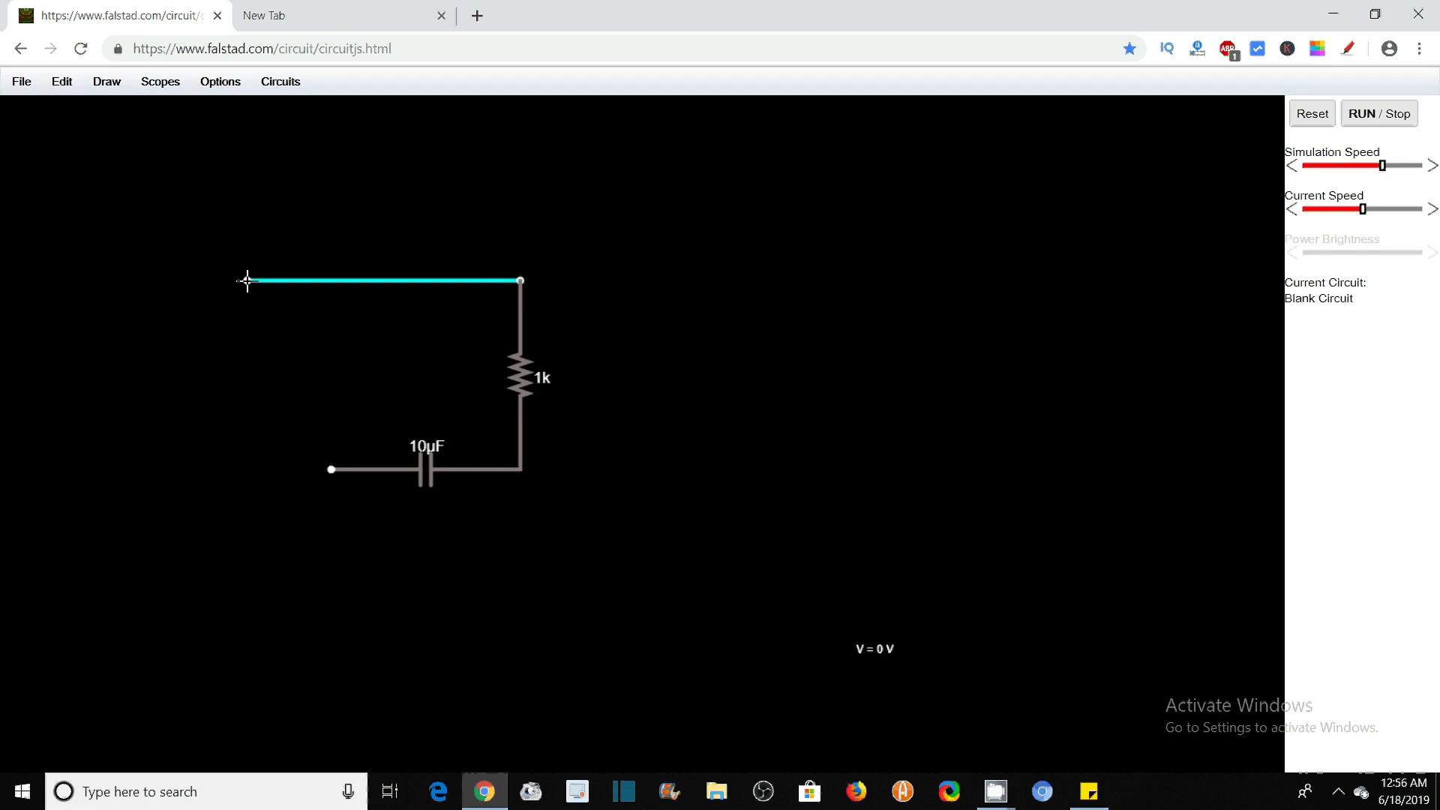
pyautogui.moveTo(247, 282); pyautogui.dragTo(248, 469)
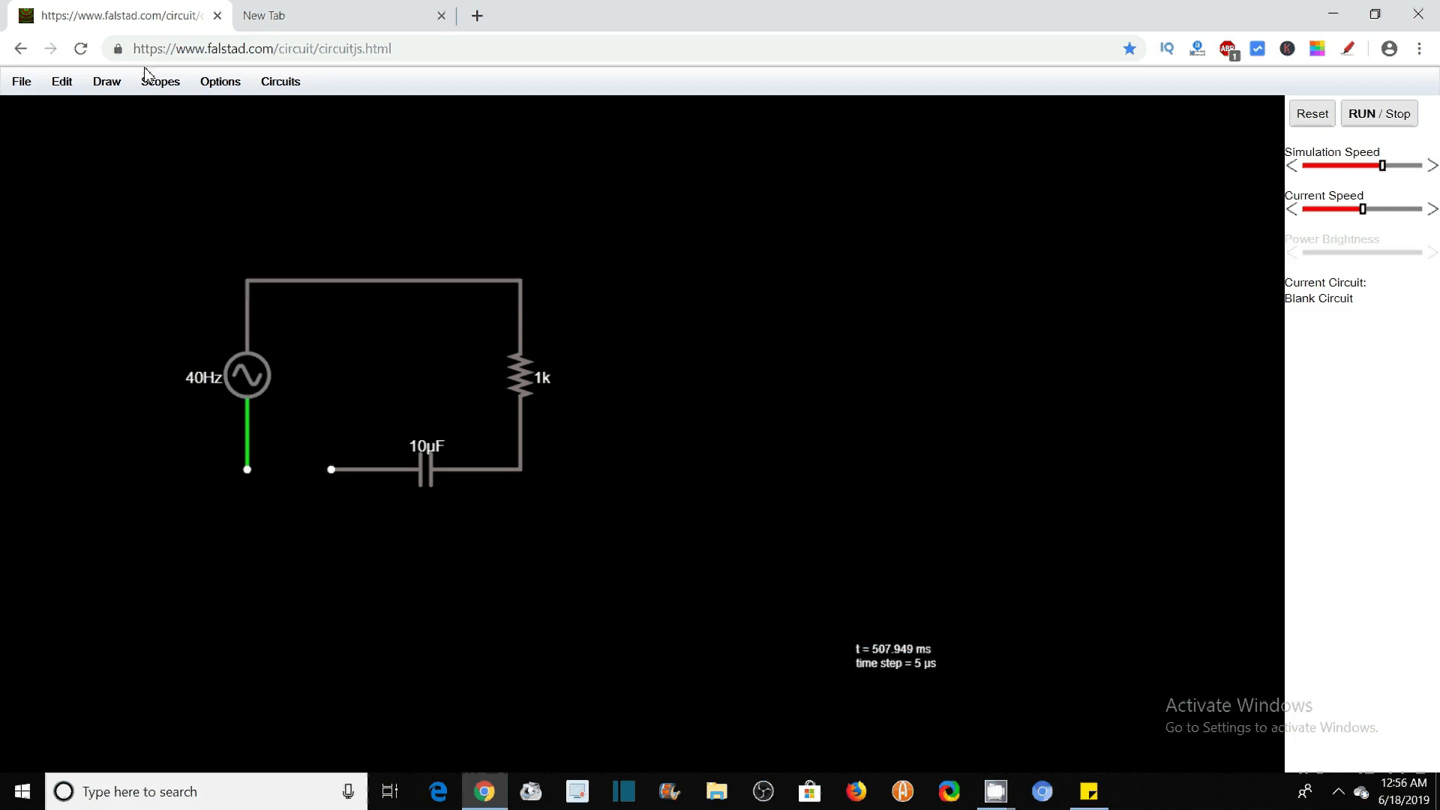
# Close the loop with a wire from the capacitor's free end to the A/C source's lower terminal
pyautogui.click(104, 82)
pyautogui.click(143, 127)
pyautogui.moveTo(334, 473); pyautogui.dragTo(256, 479)
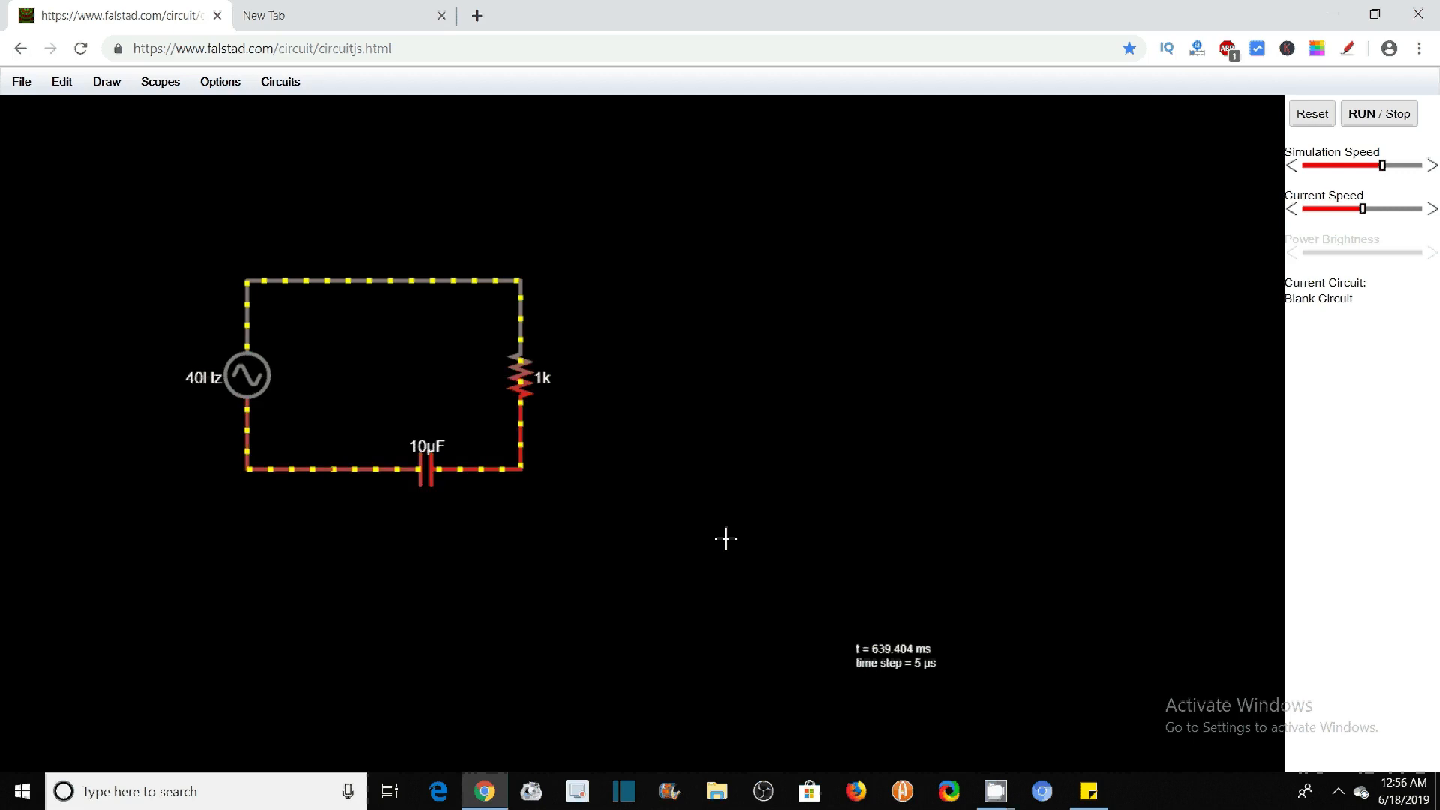
# Select the whole circuit, including the source, resistor, capacitor and wires
pyautogui.hotkey('ctrl', '+')
pyautogui.hotkey('ctrl', '+')
pyautogui.moveTo(211, 634); pyautogui.dragTo(718, 251)
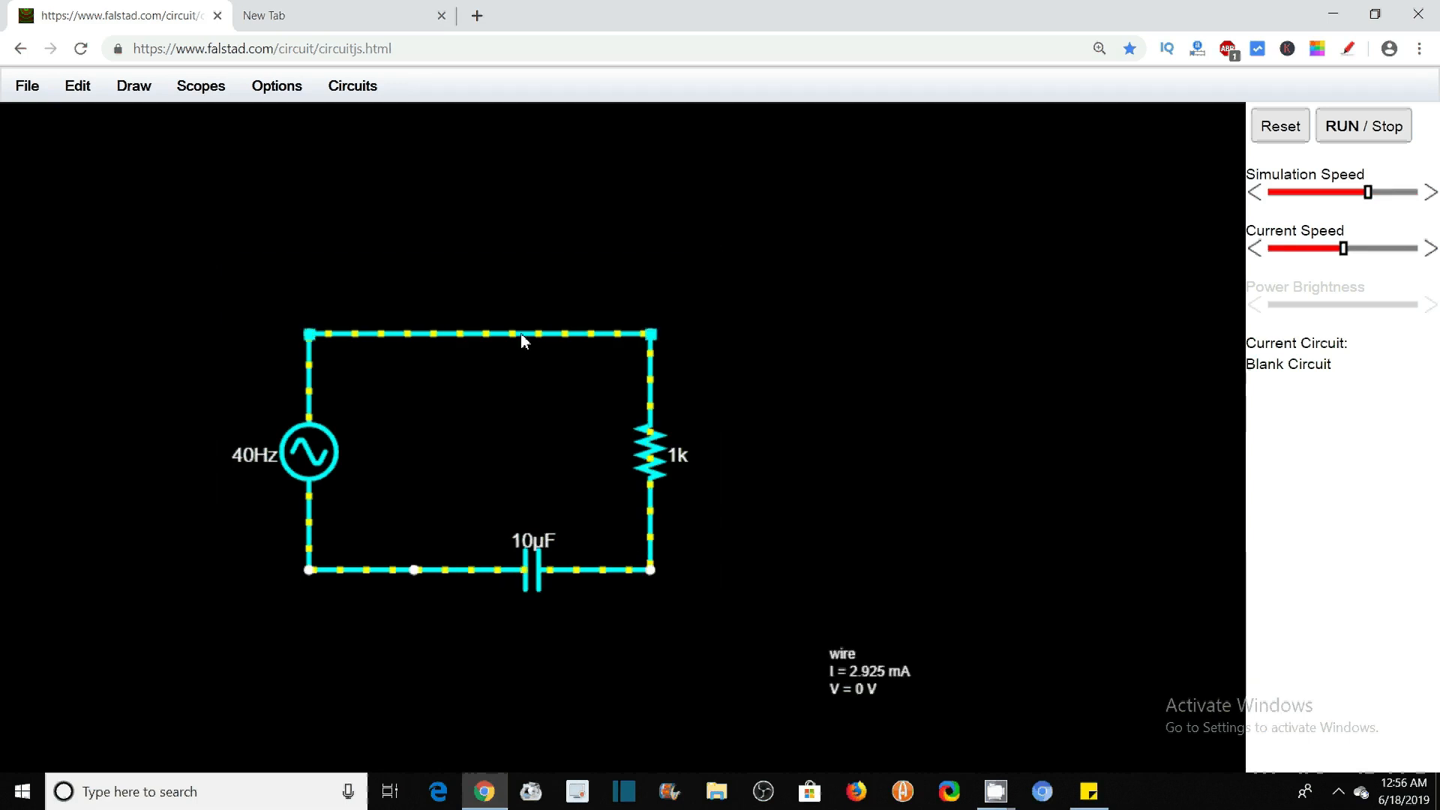
# Move the whole selected circuit up and to the right on the canvas, and clear the selection
pyautogui.moveTo(521, 333); pyautogui.dragTo(642, 227)
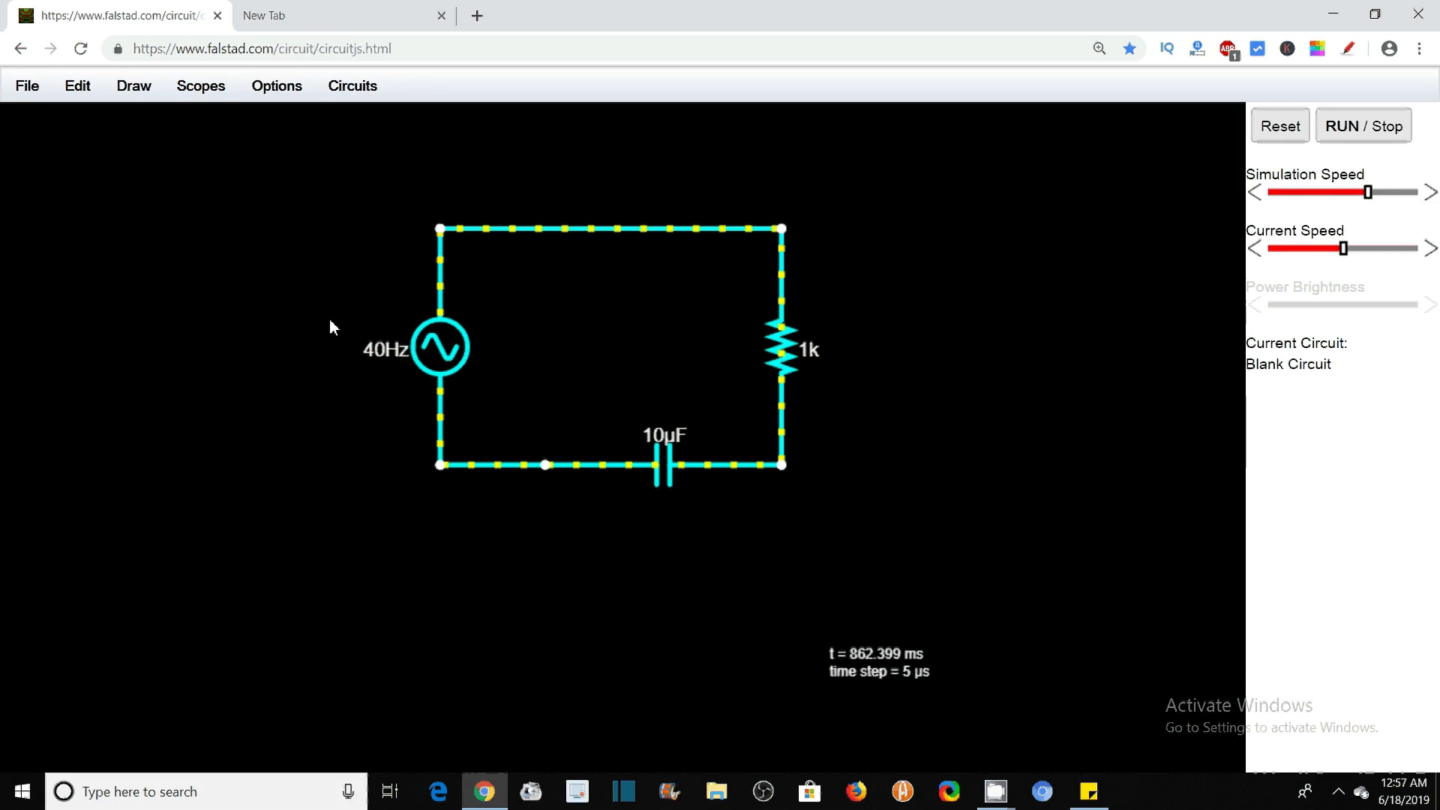
pyautogui.click(330, 318)
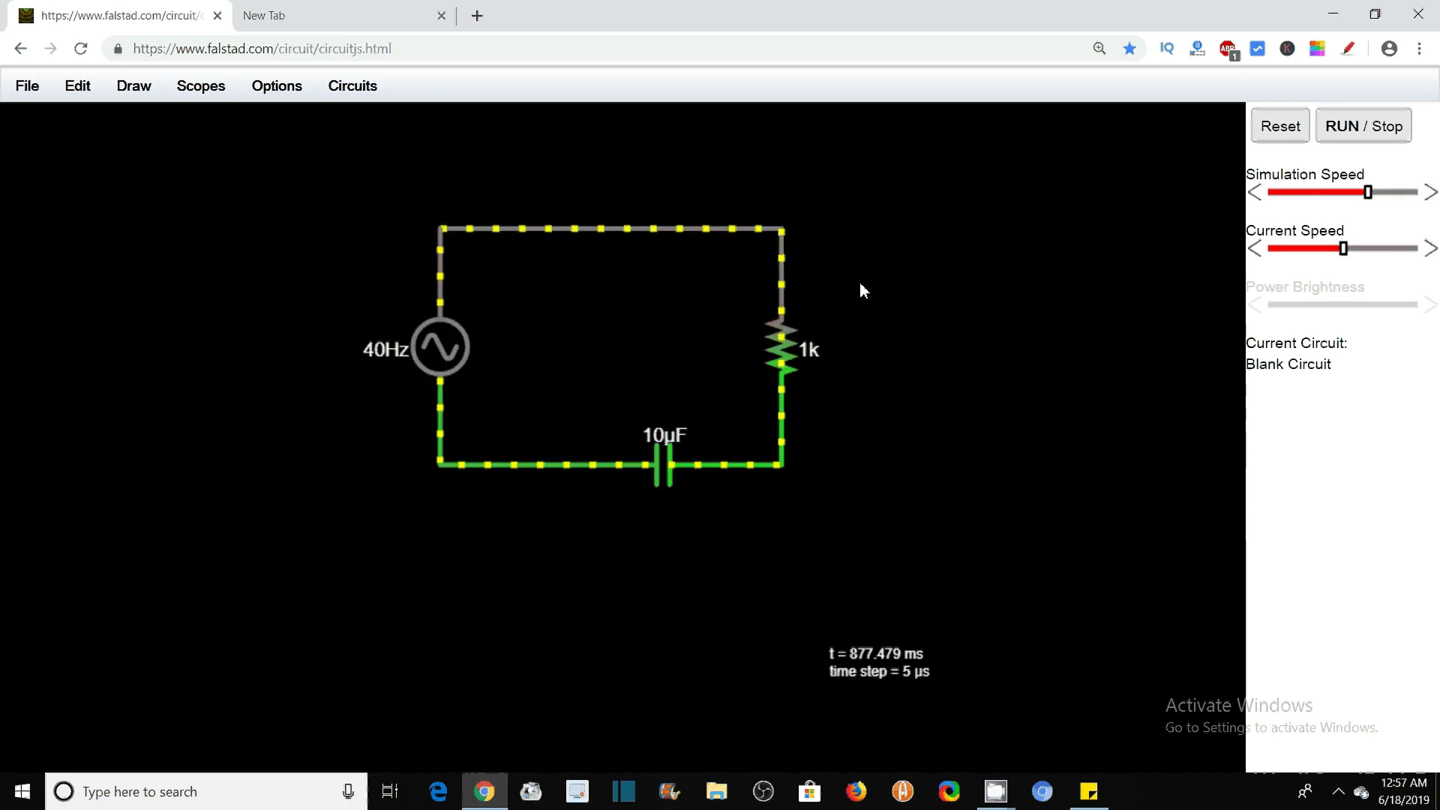
# Show the A/C source's waveforms in a docked scope
pyautogui.moveTo(449, 351)
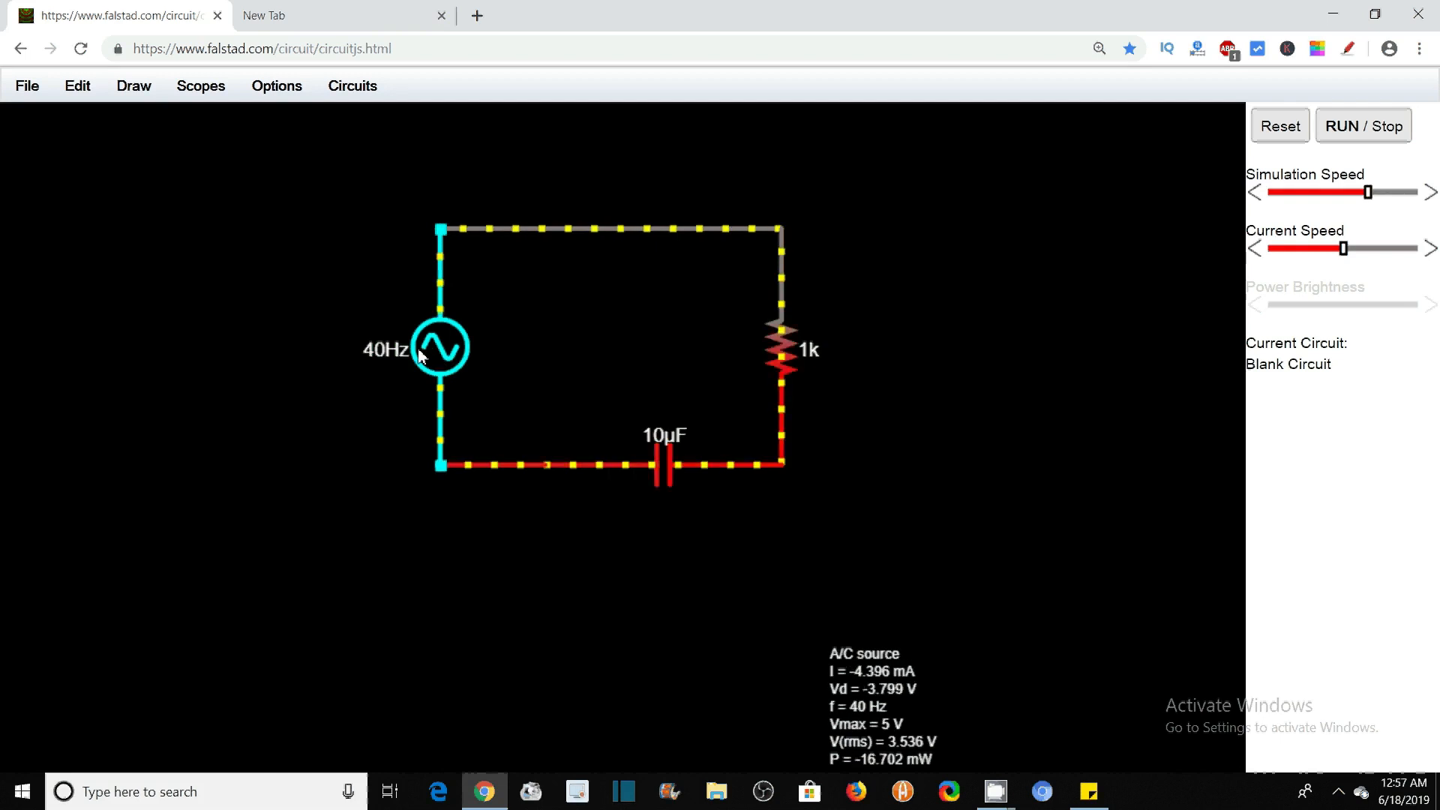
pyautogui.rightClick(436, 344)
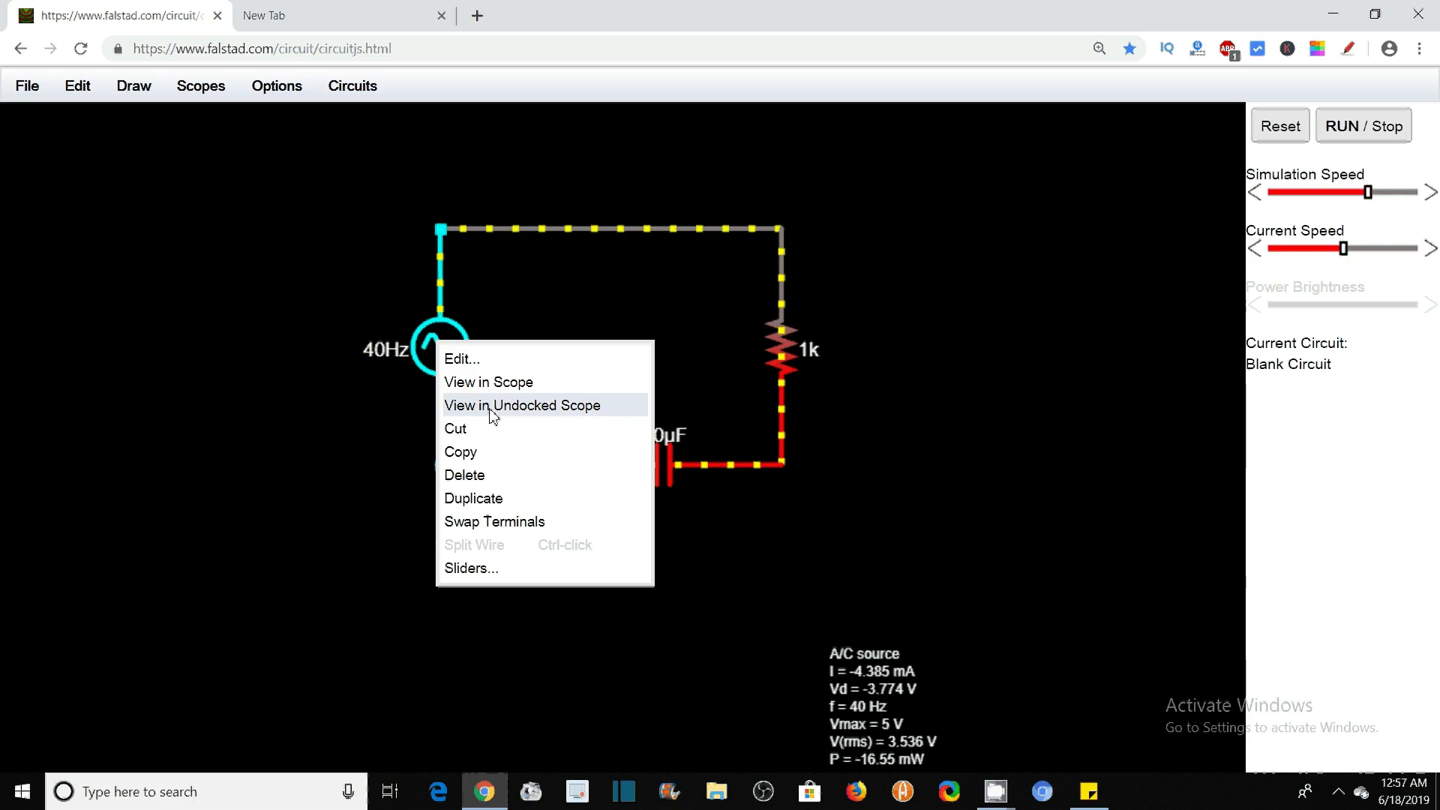
pyautogui.click(491, 384)
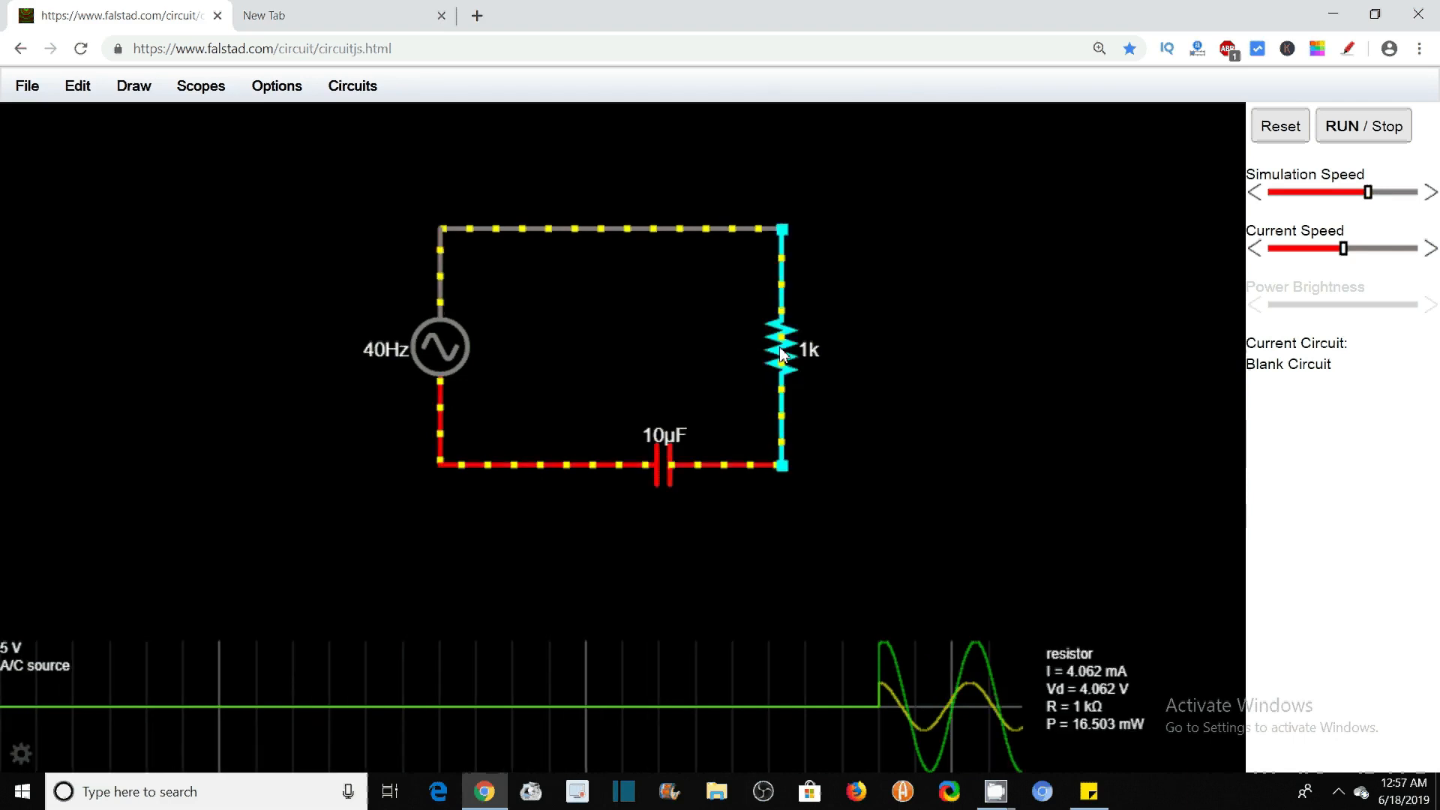
# Set the A/C source's frequency to 100 Hz, keeping the A/C waveform, and apply the change
pyautogui.moveTo(435, 344)
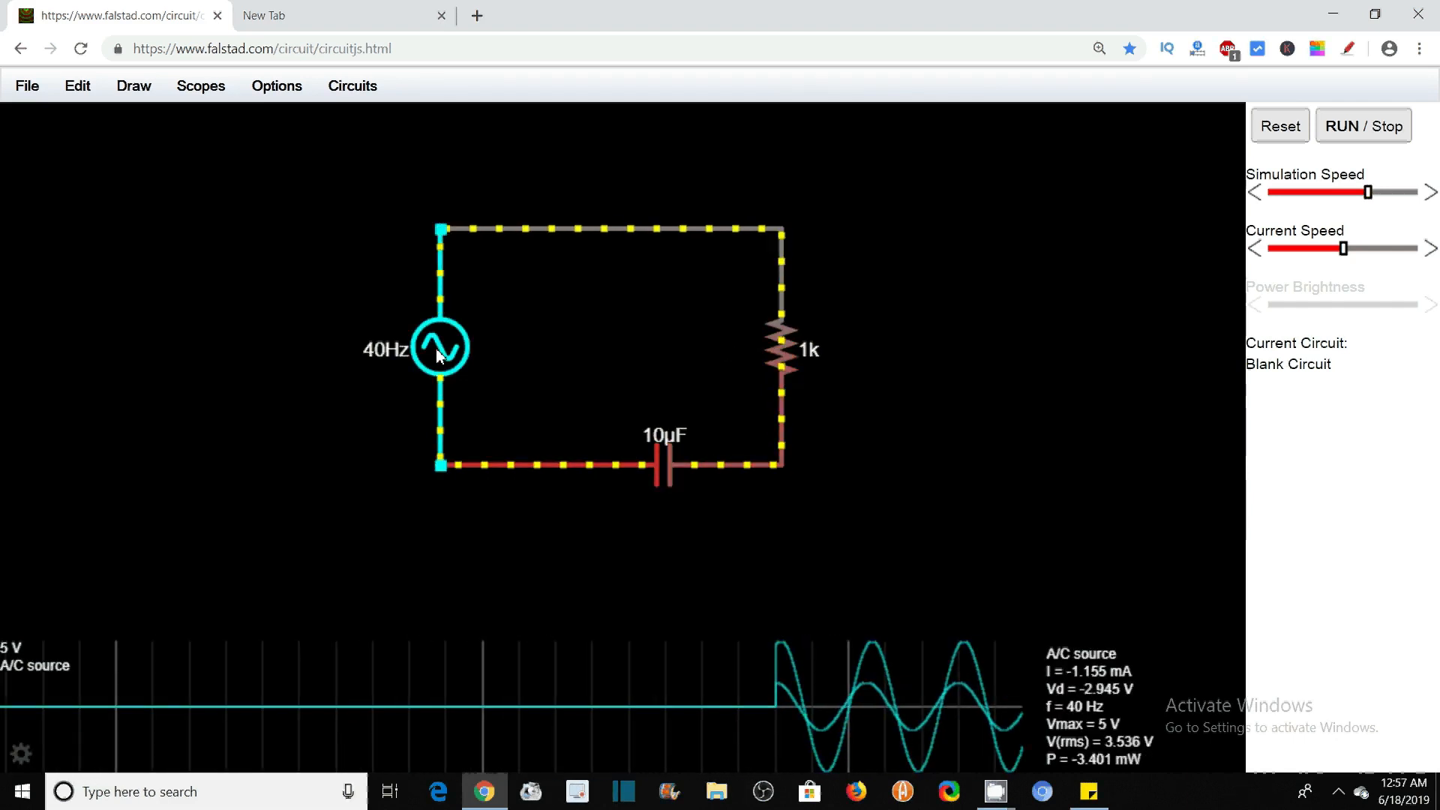
pyautogui.rightClick(443, 355)
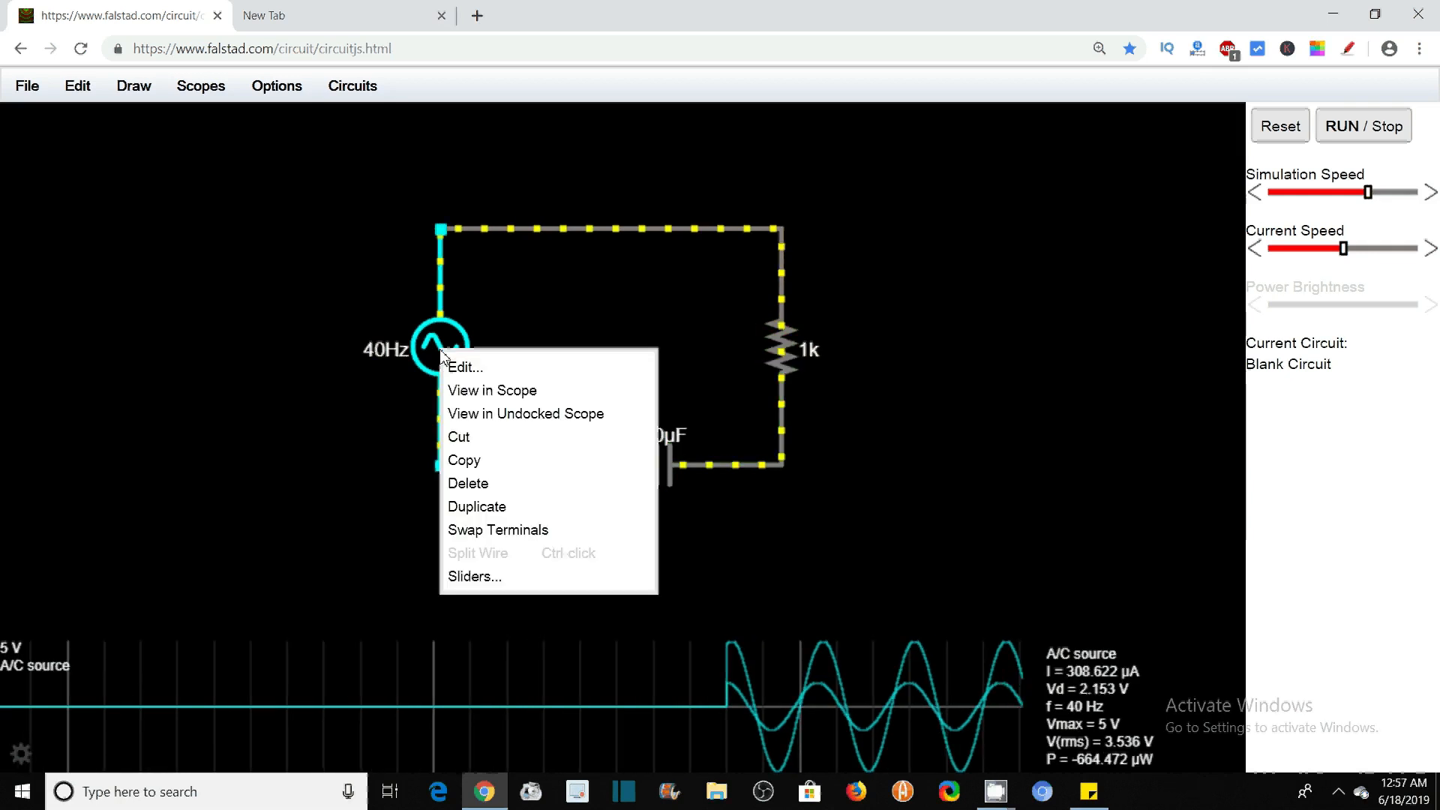
pyautogui.click(471, 368)
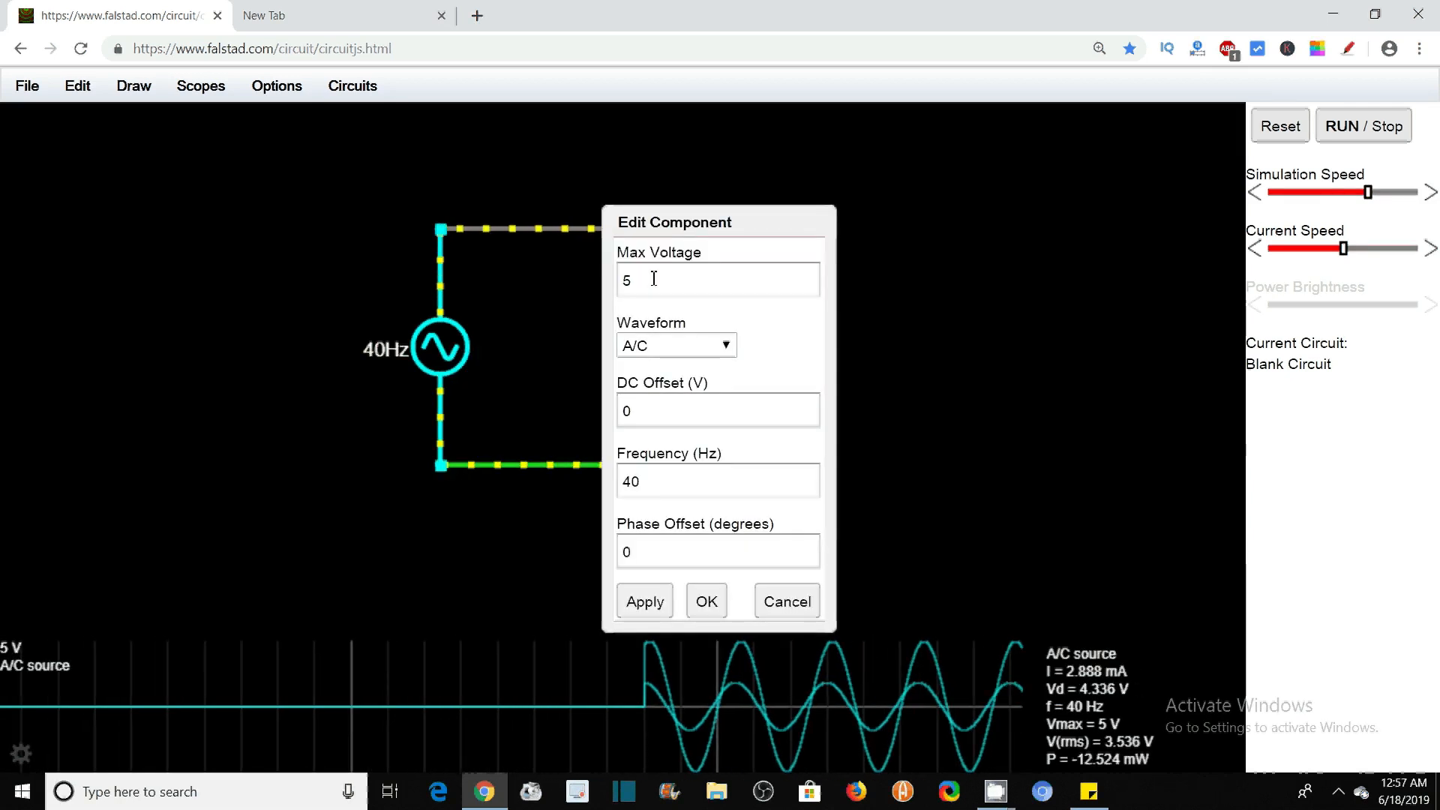
pyautogui.click(725, 351)
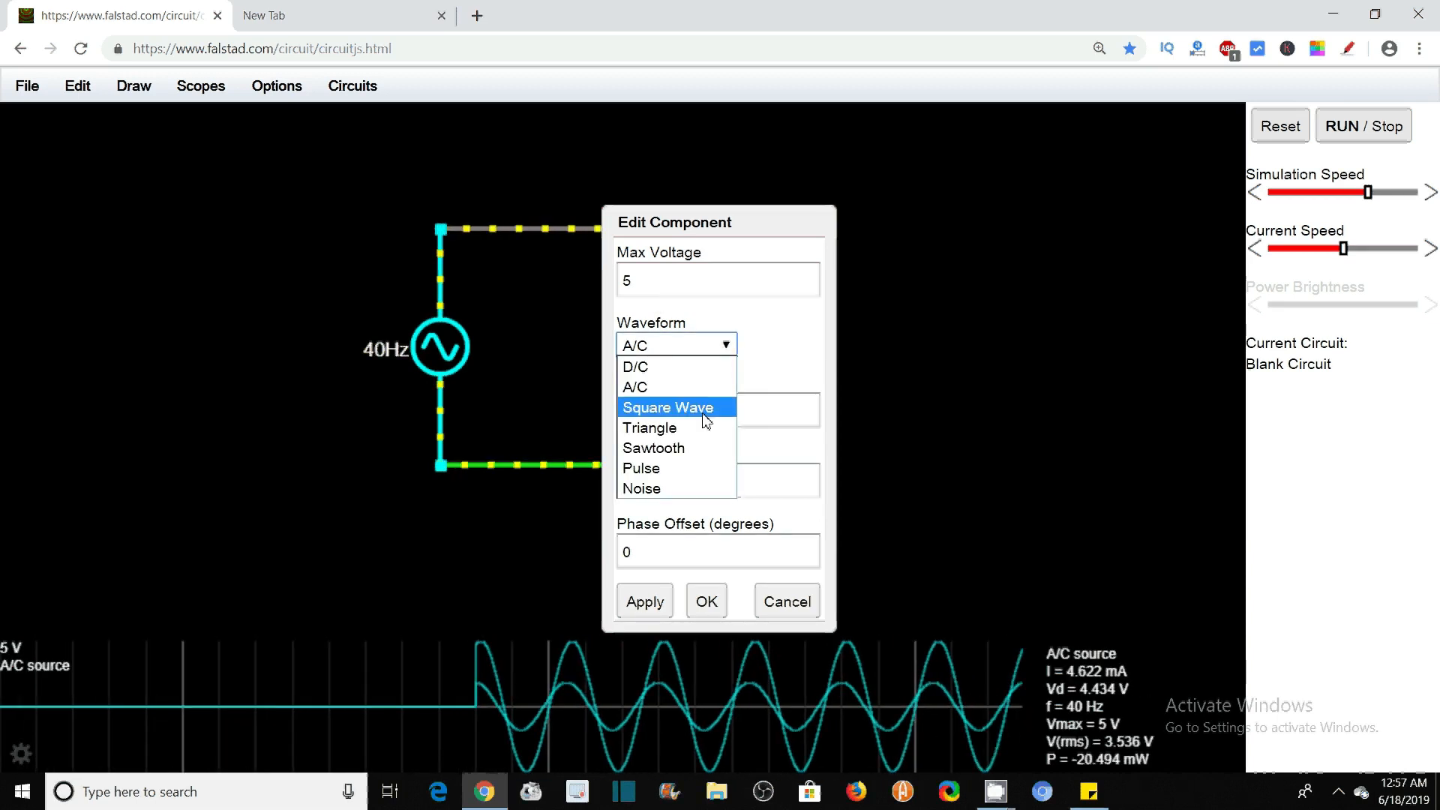
pyautogui.click(658, 387)
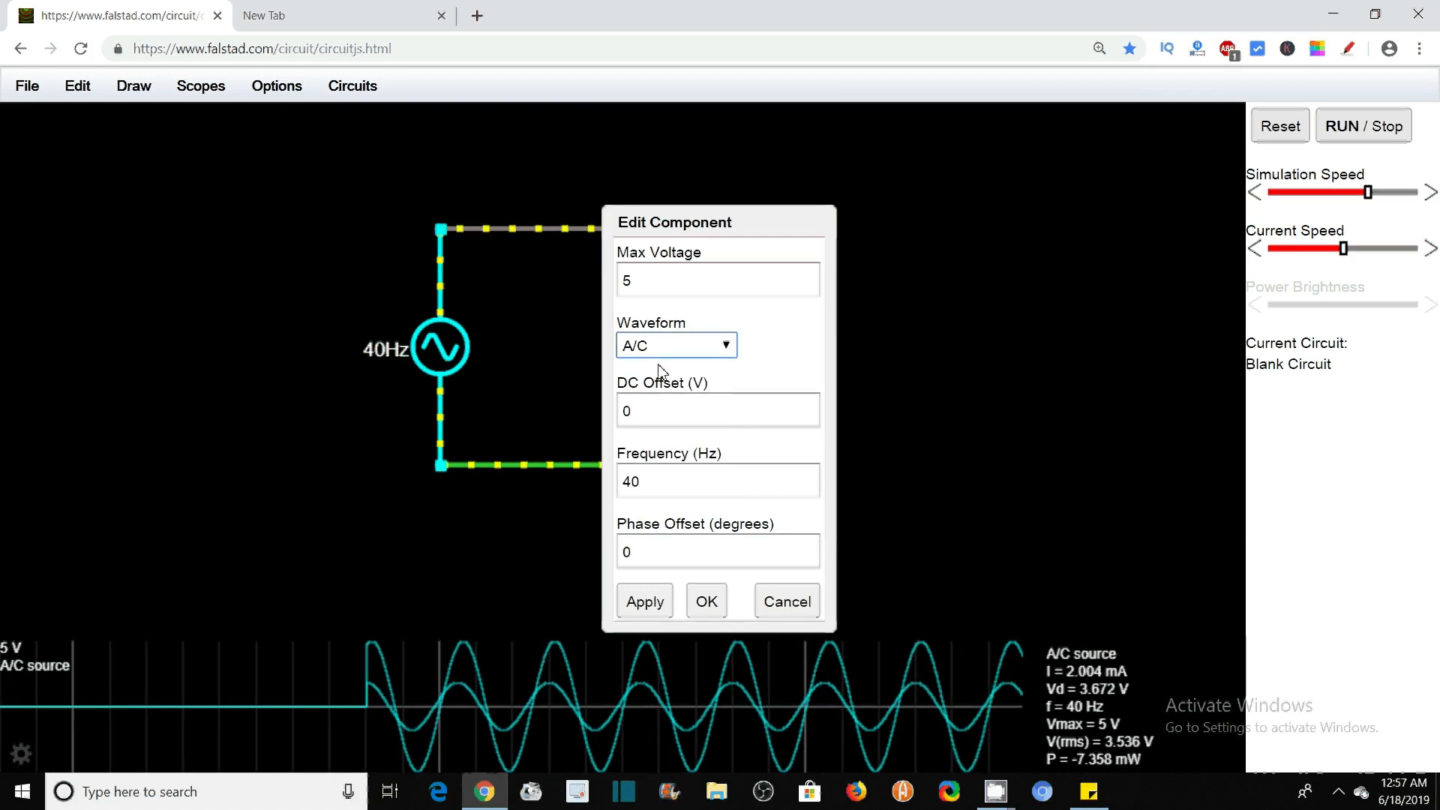
pyautogui.click(657, 482)
pyautogui.press('BackSpace')
pyautogui.press('BackSpace')
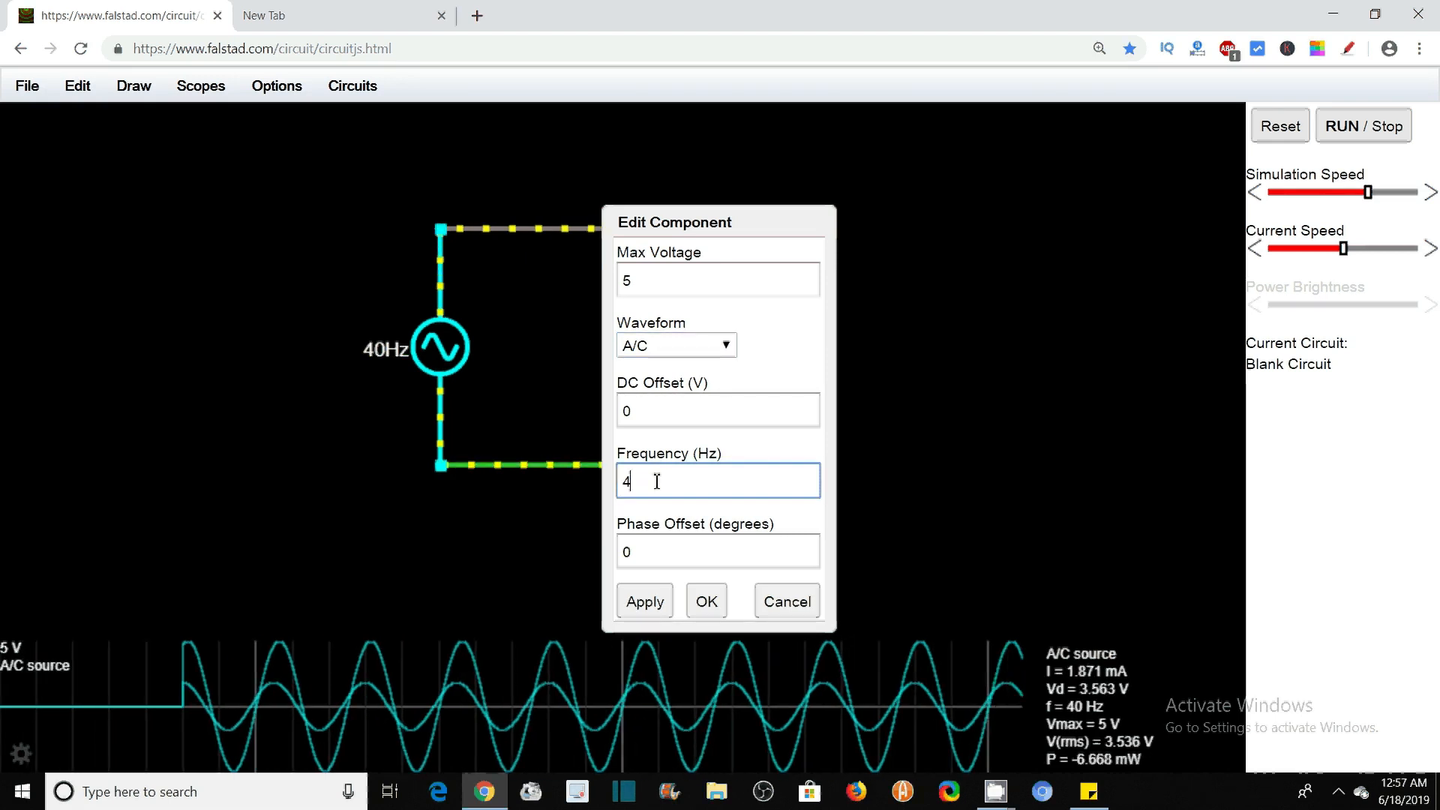
pyautogui.write('100')
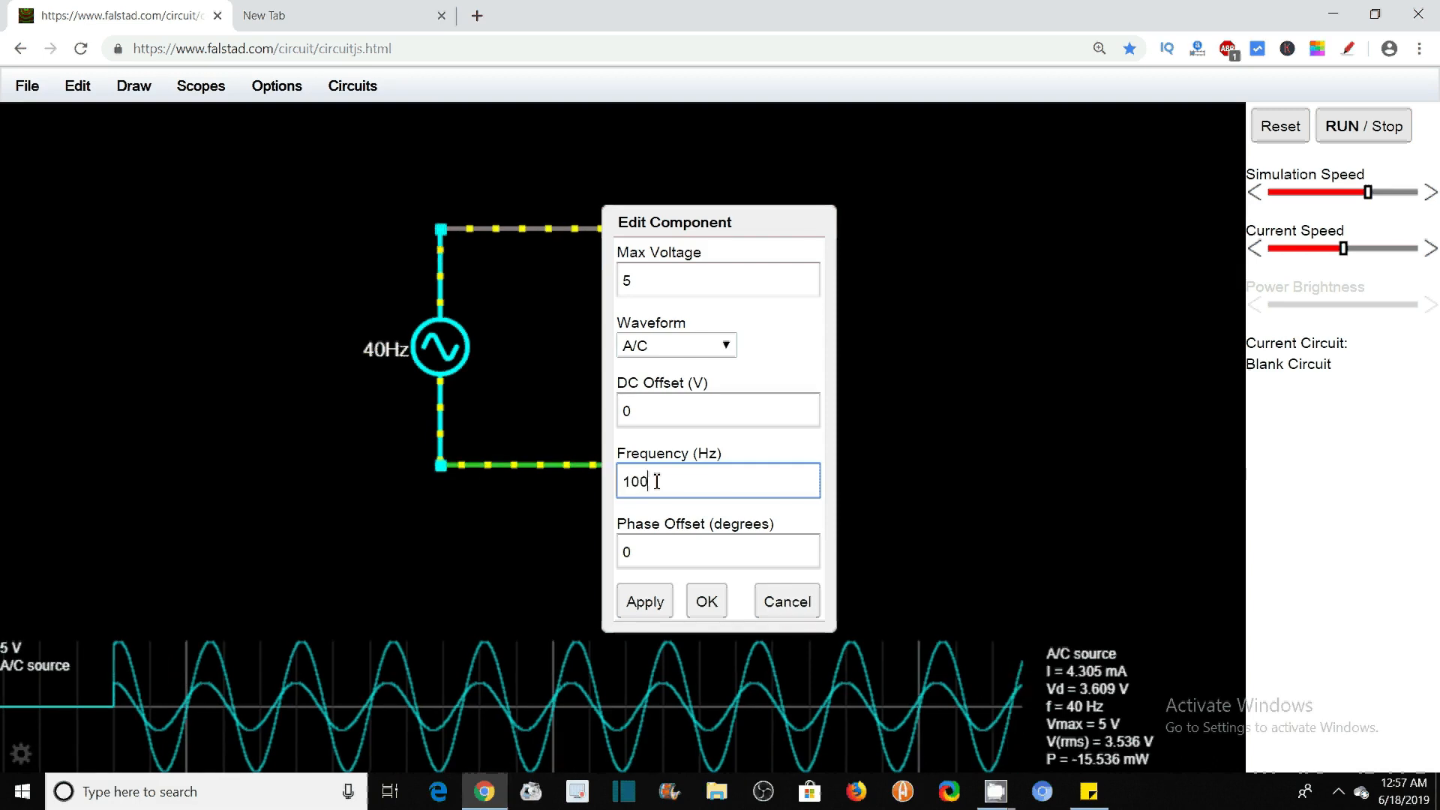
pyautogui.click(659, 611)
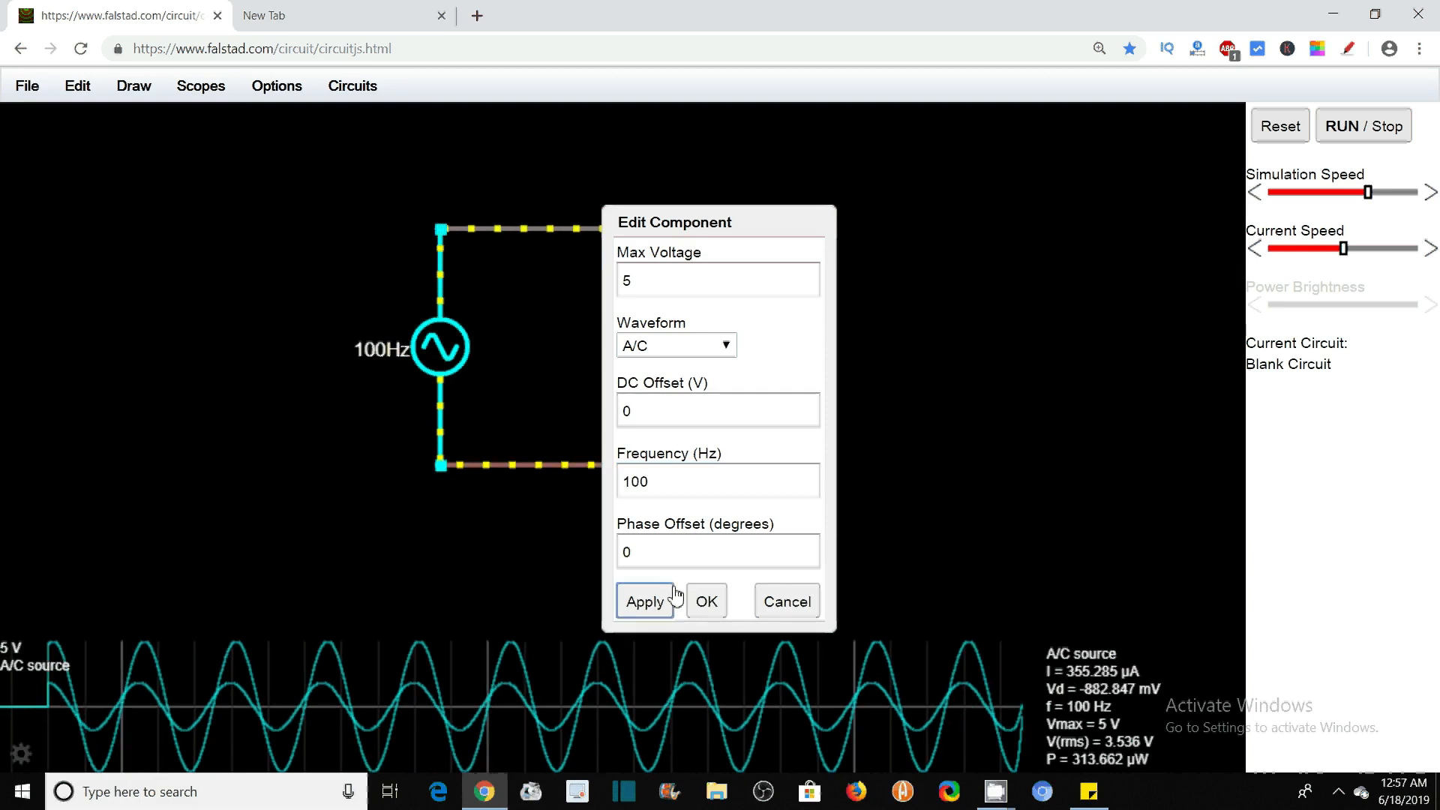
pyautogui.click(701, 604)
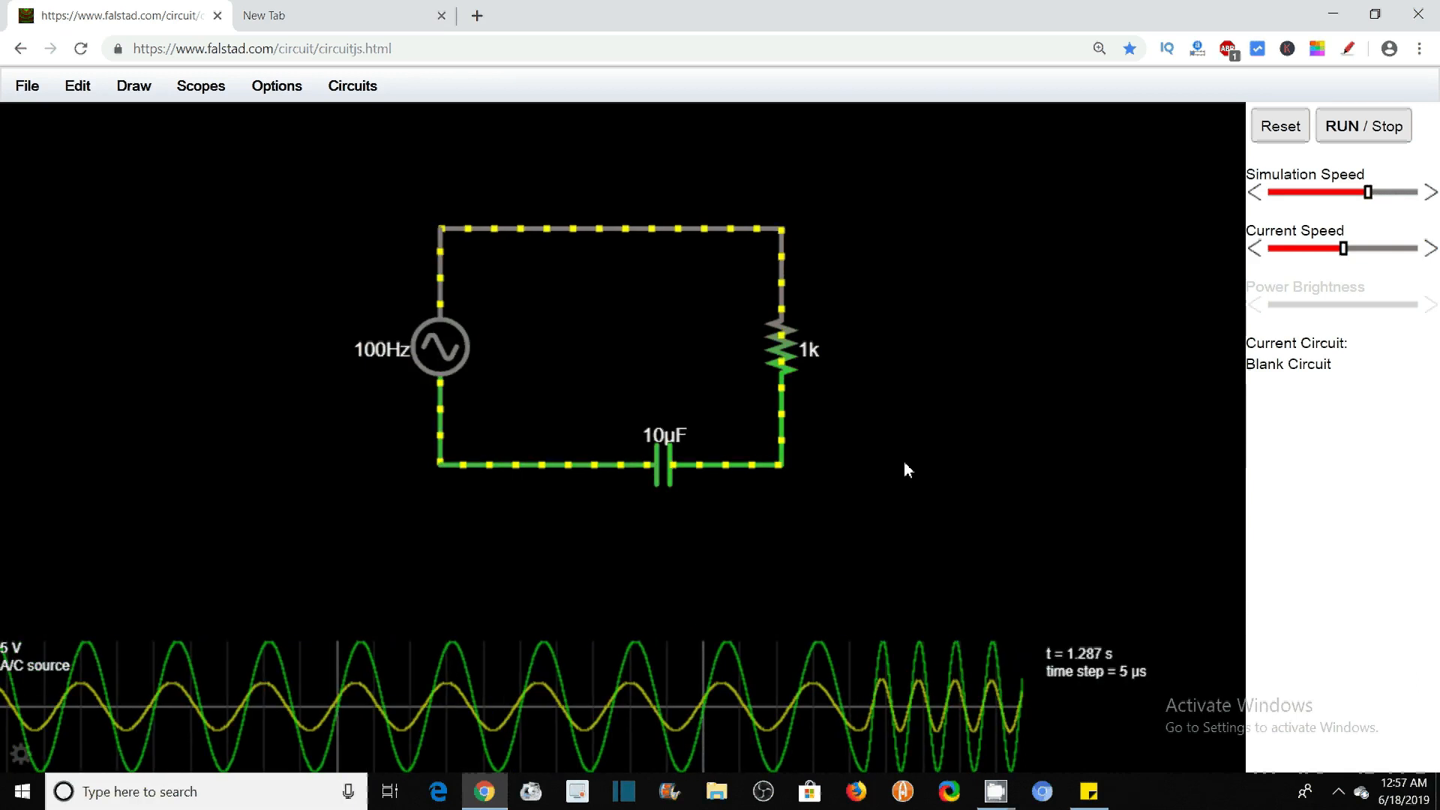
# Look at the capacitor's editable properties and close them without changes
pyautogui.moveTo(666, 467)
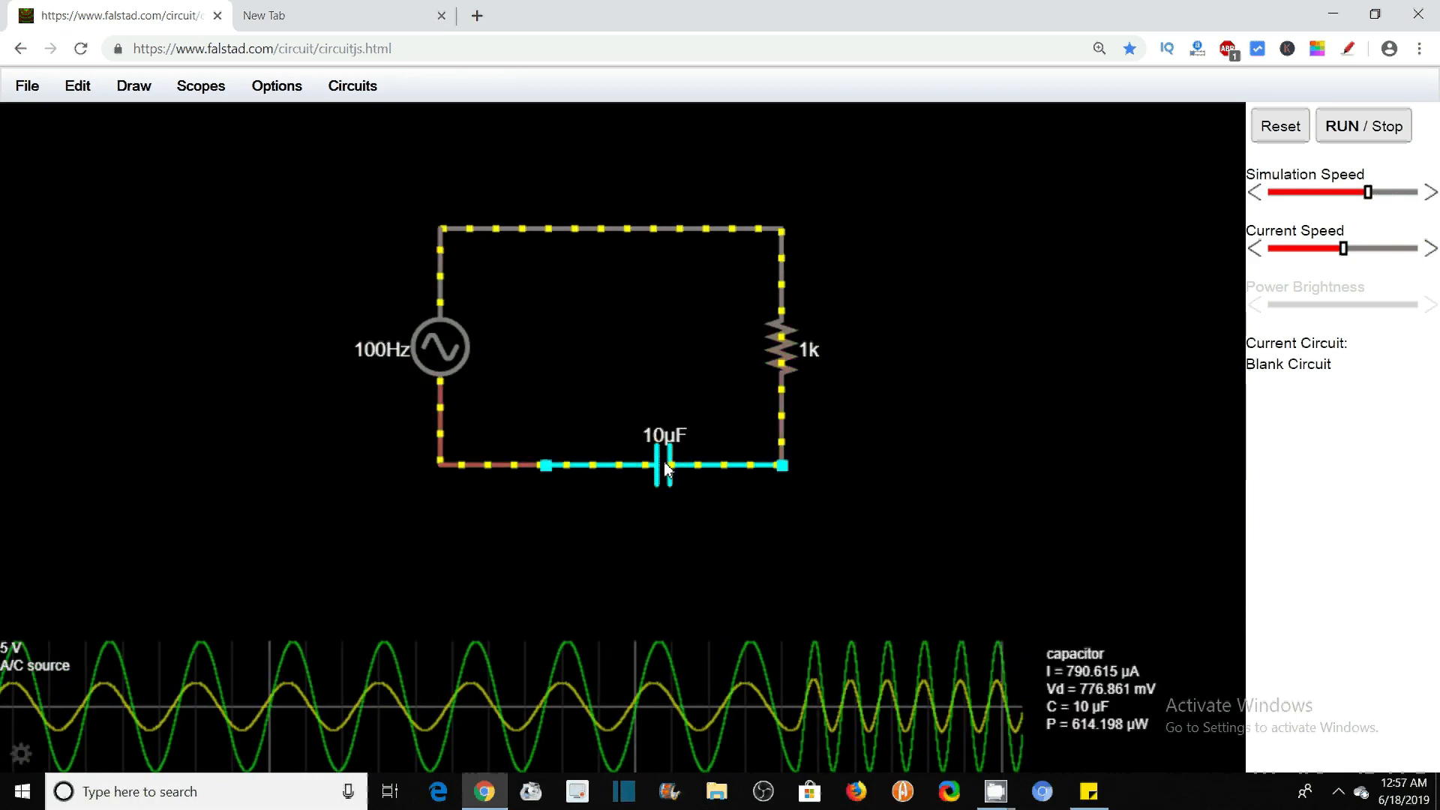
pyautogui.rightClick(666, 466)
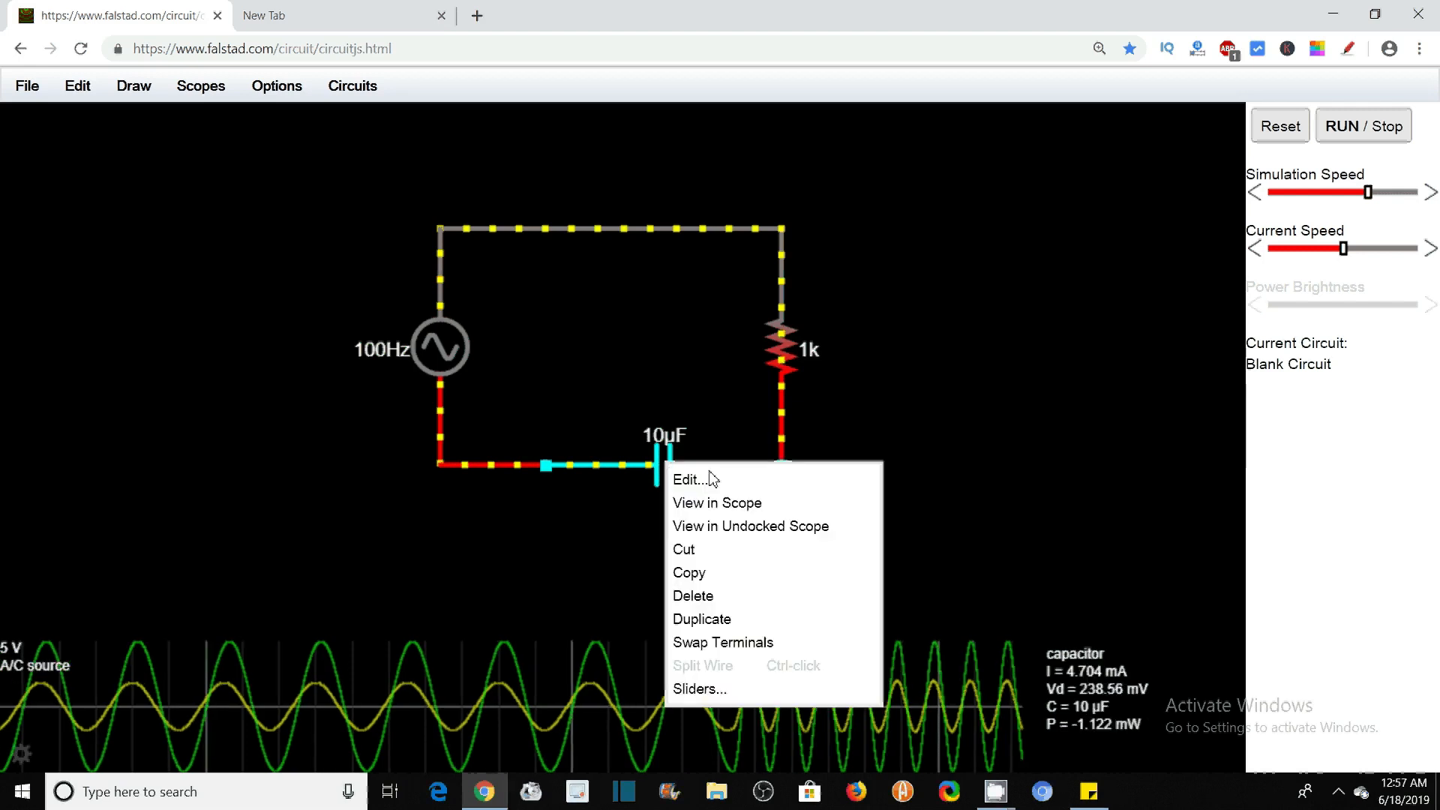
pyautogui.click(687, 480)
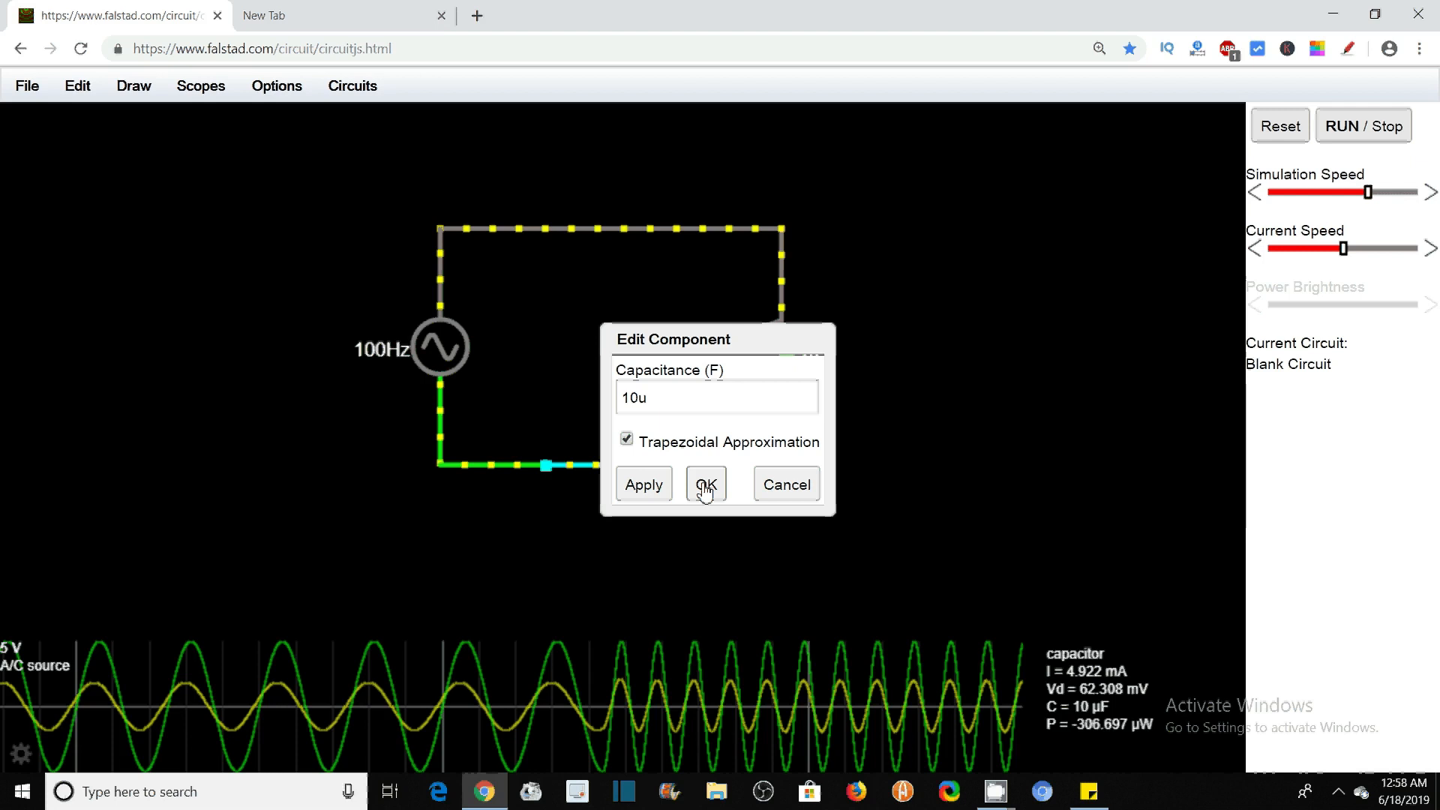
pyautogui.click(705, 487)
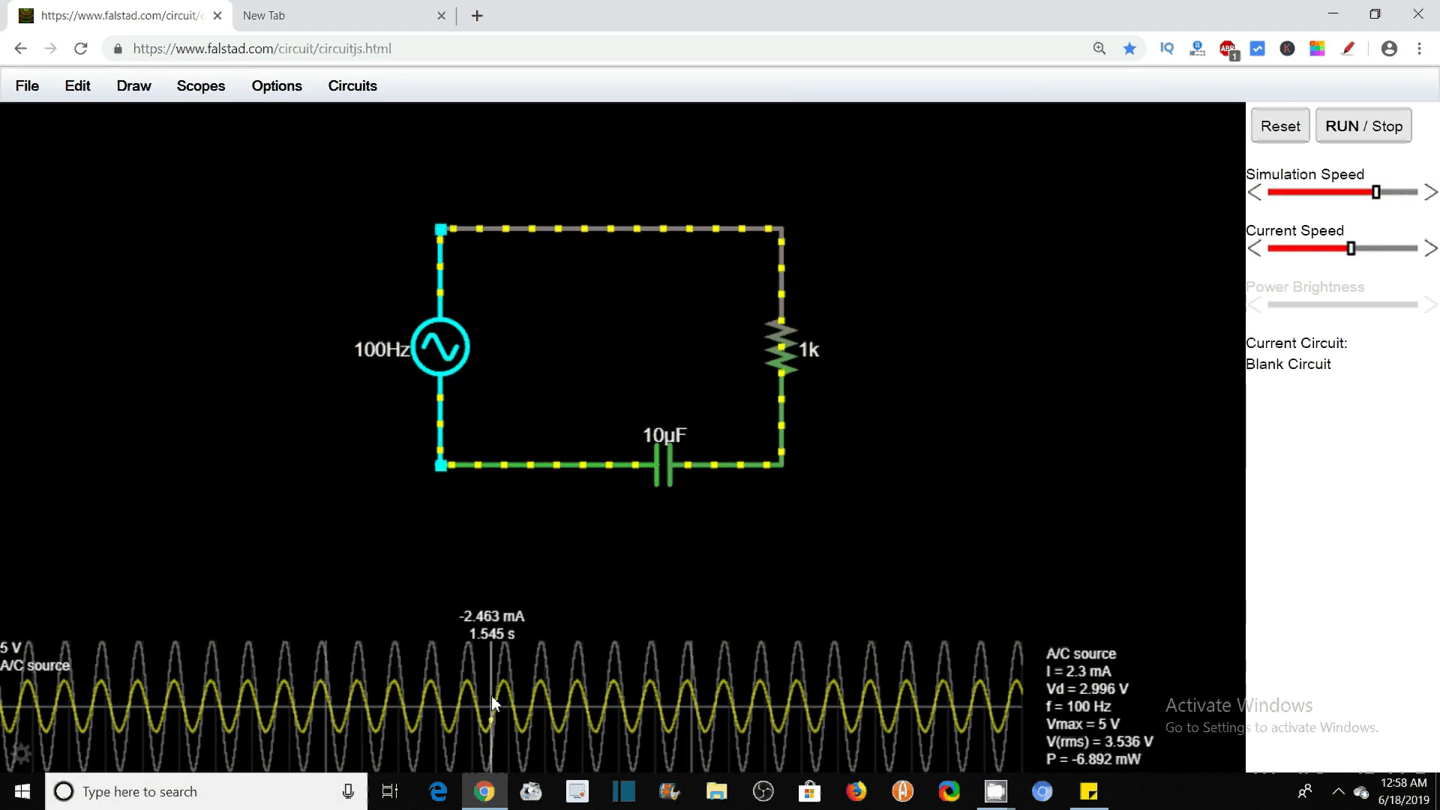
# Add the spectrum to the A/C source's scope, and restore the voltage and current plots after trying the power consumed plot
pyautogui.rightClick(492, 695)
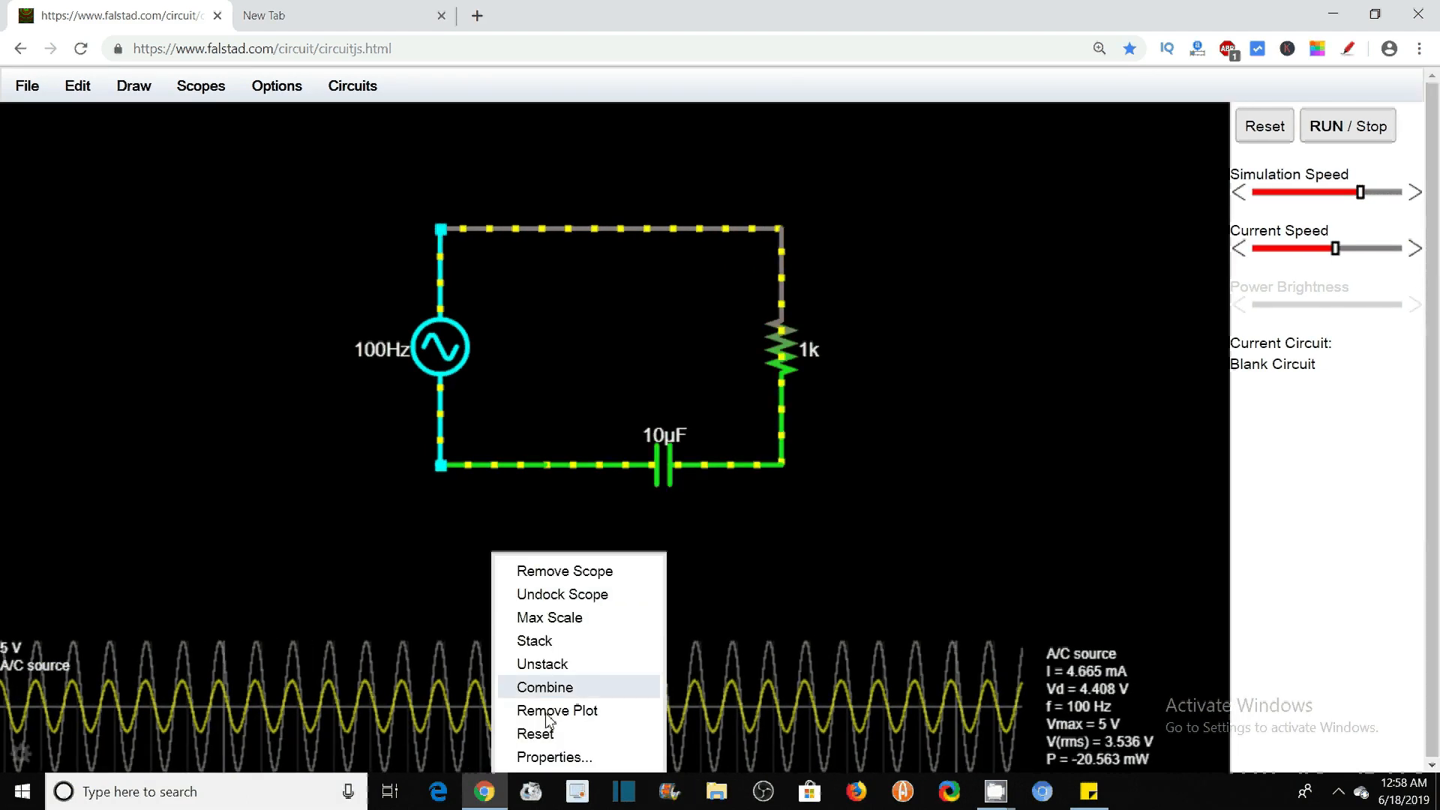
pyautogui.click(540, 757)
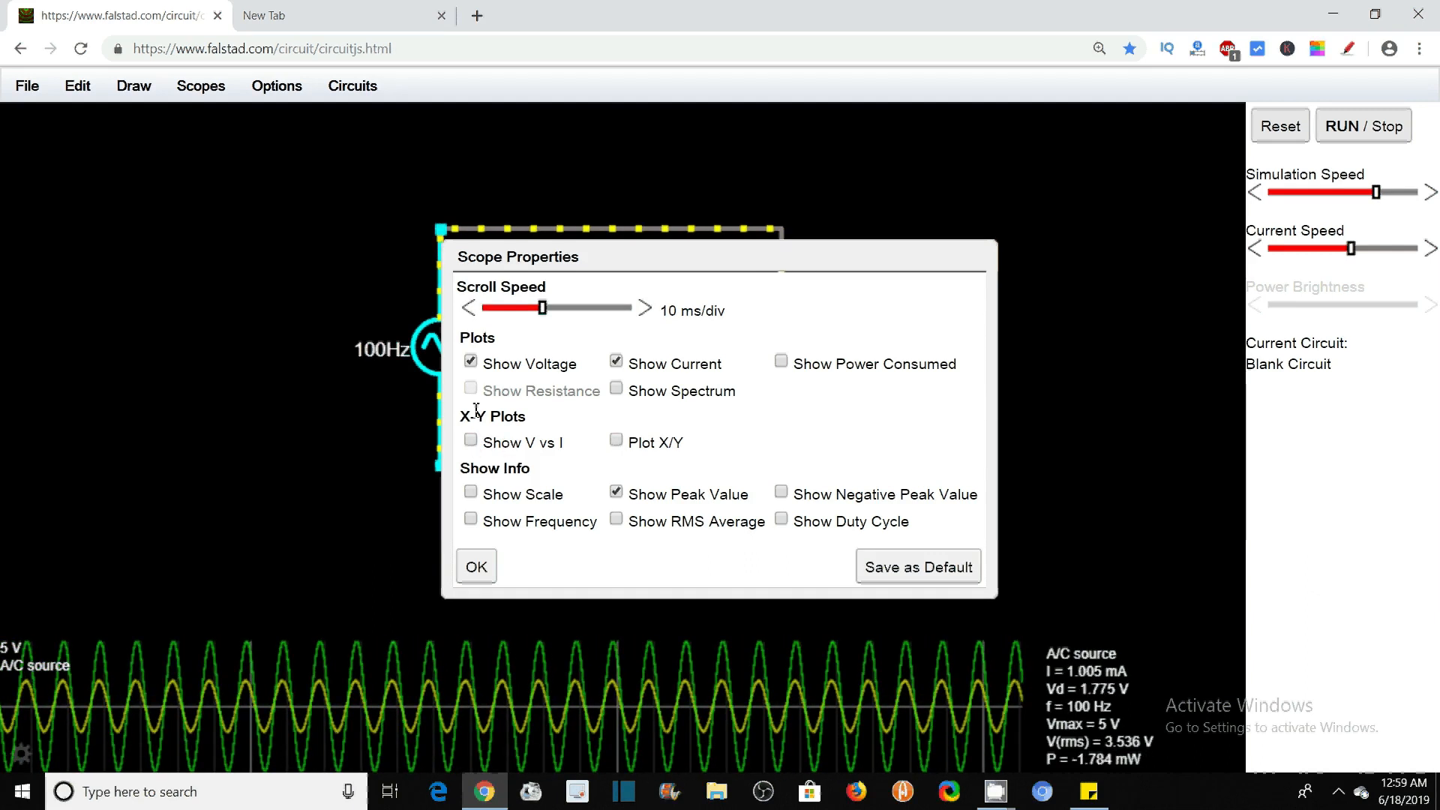
pyautogui.click(616, 390)
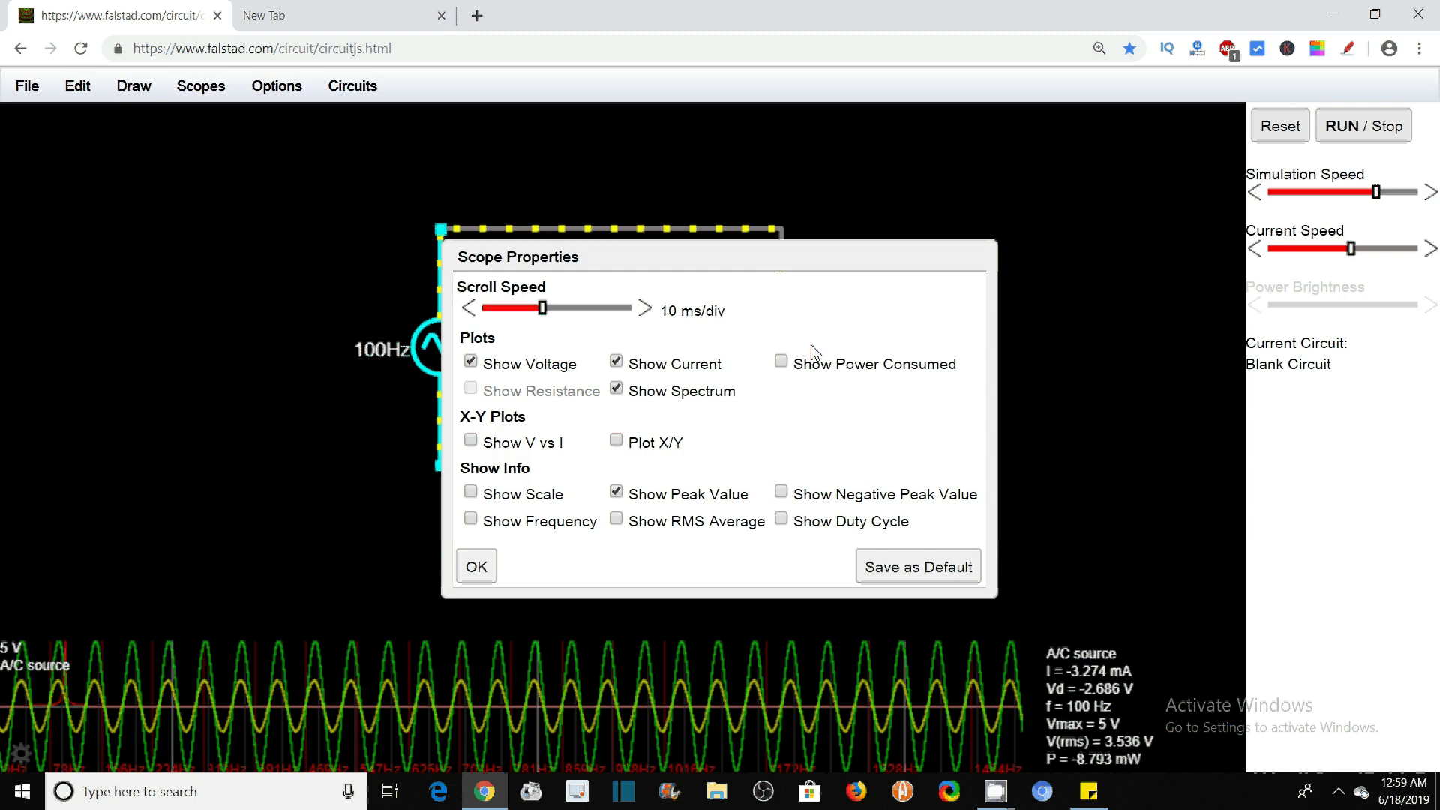
pyautogui.click(786, 367)
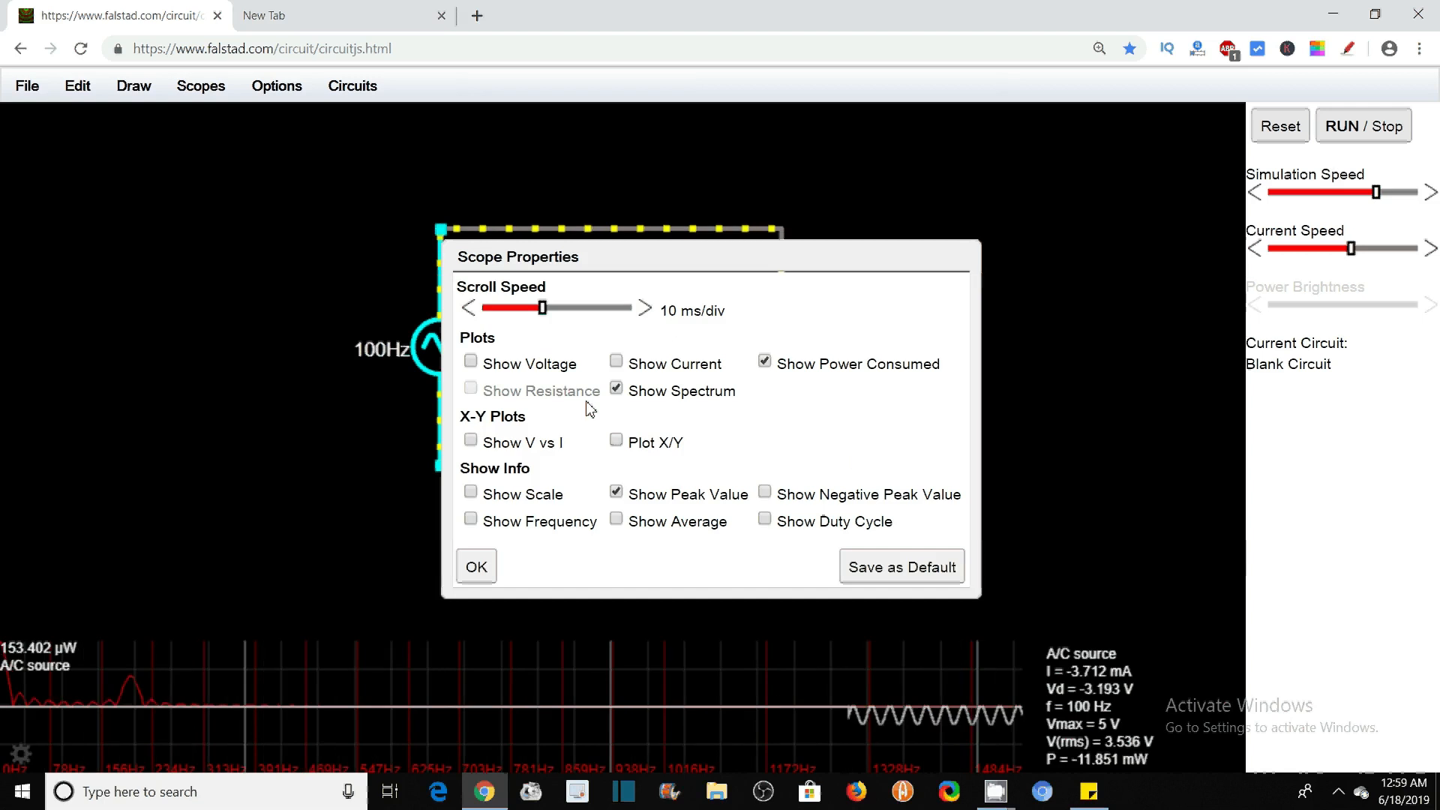
pyautogui.click(616, 361)
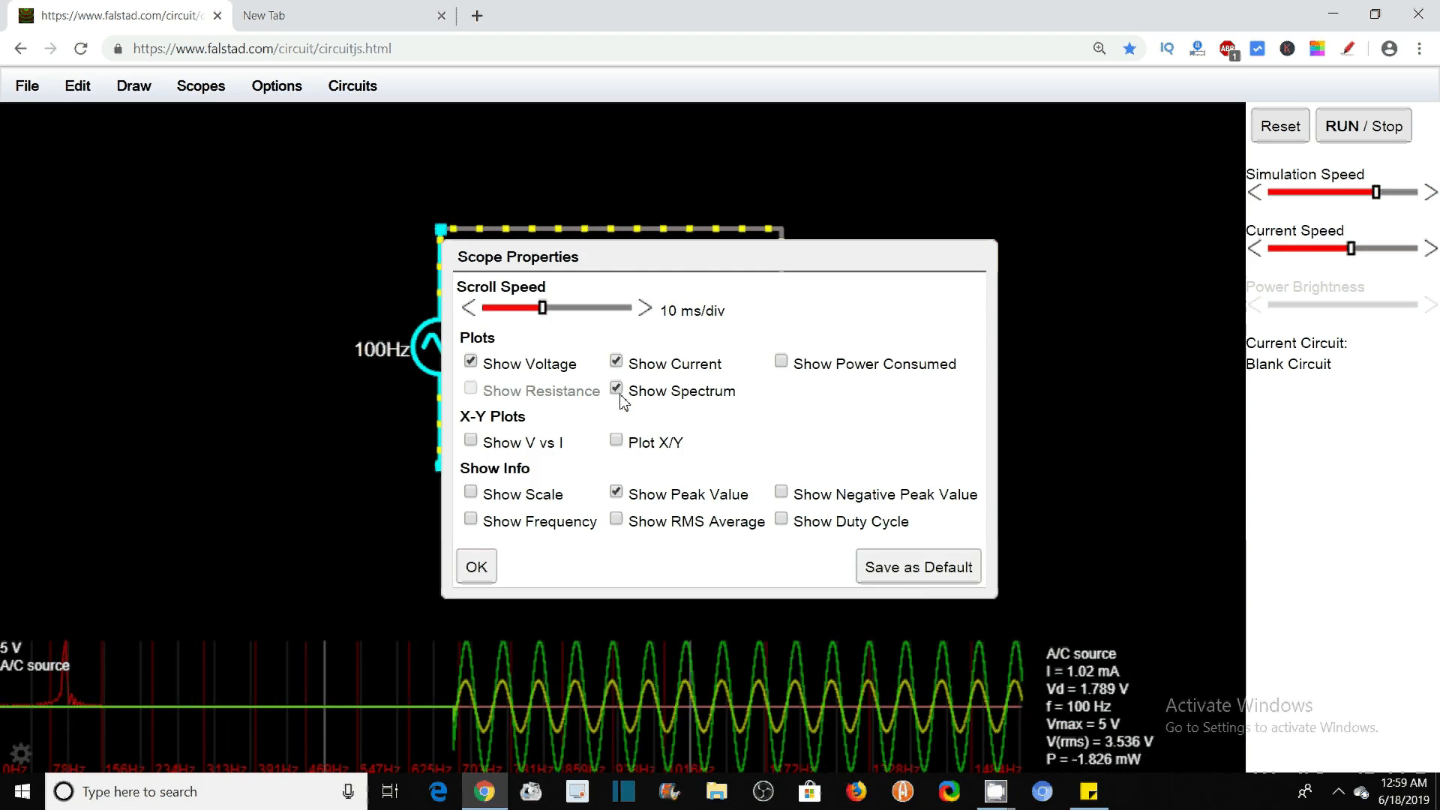
pyautogui.click(476, 572)
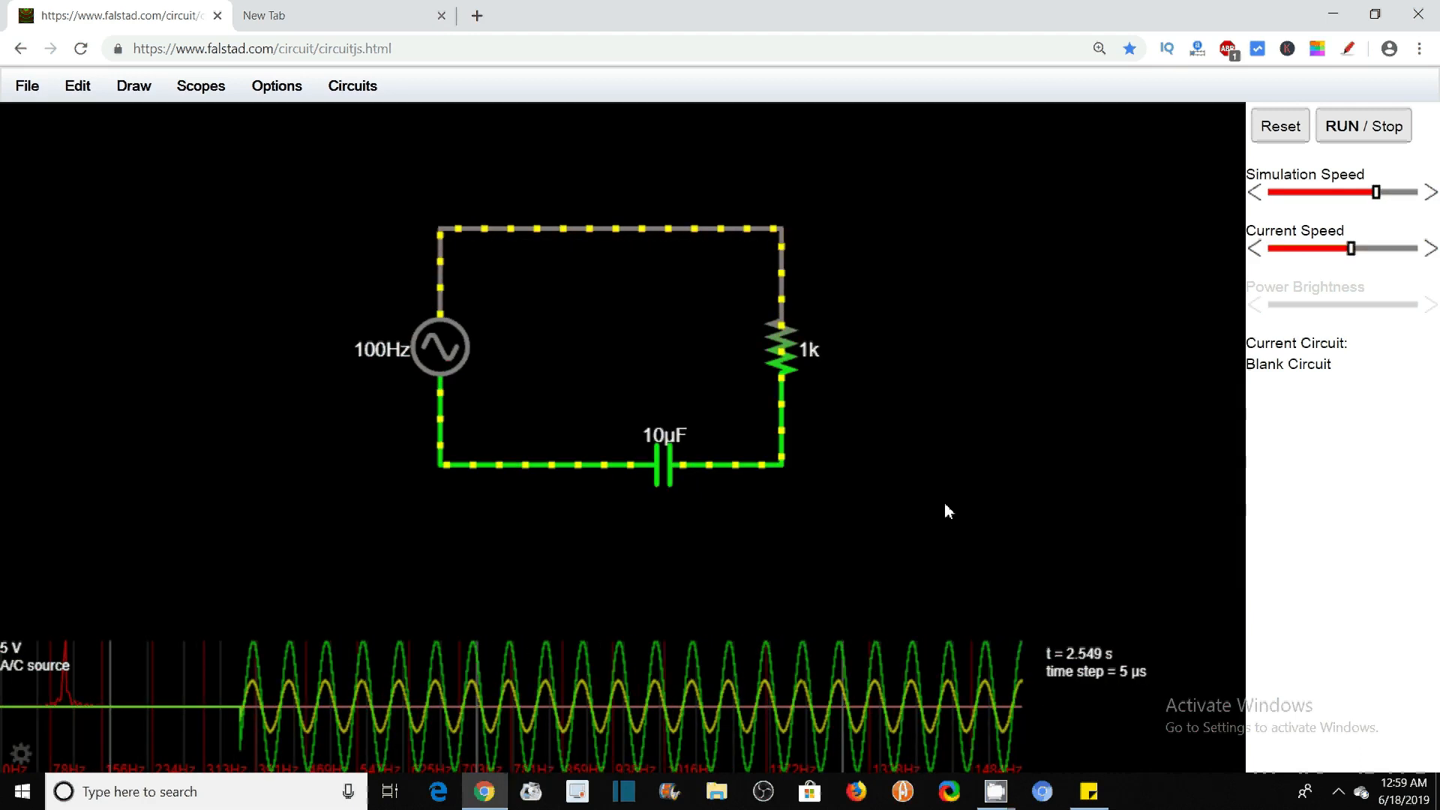
# Load the Source Follower example circuit from the MOSFETs category
pyautogui.click(356, 91)
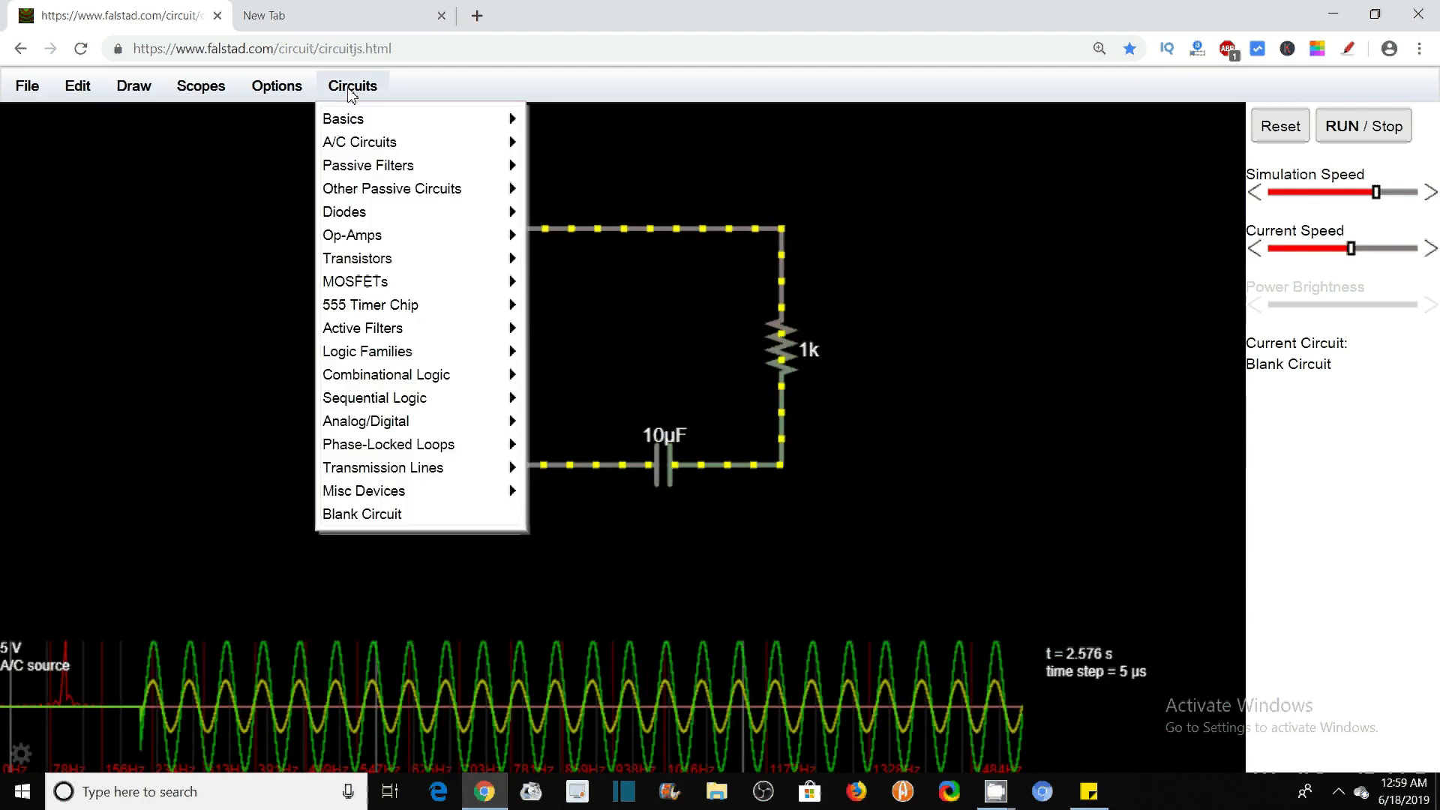
pyautogui.moveTo(390, 197)
pyautogui.moveTo(392, 283)
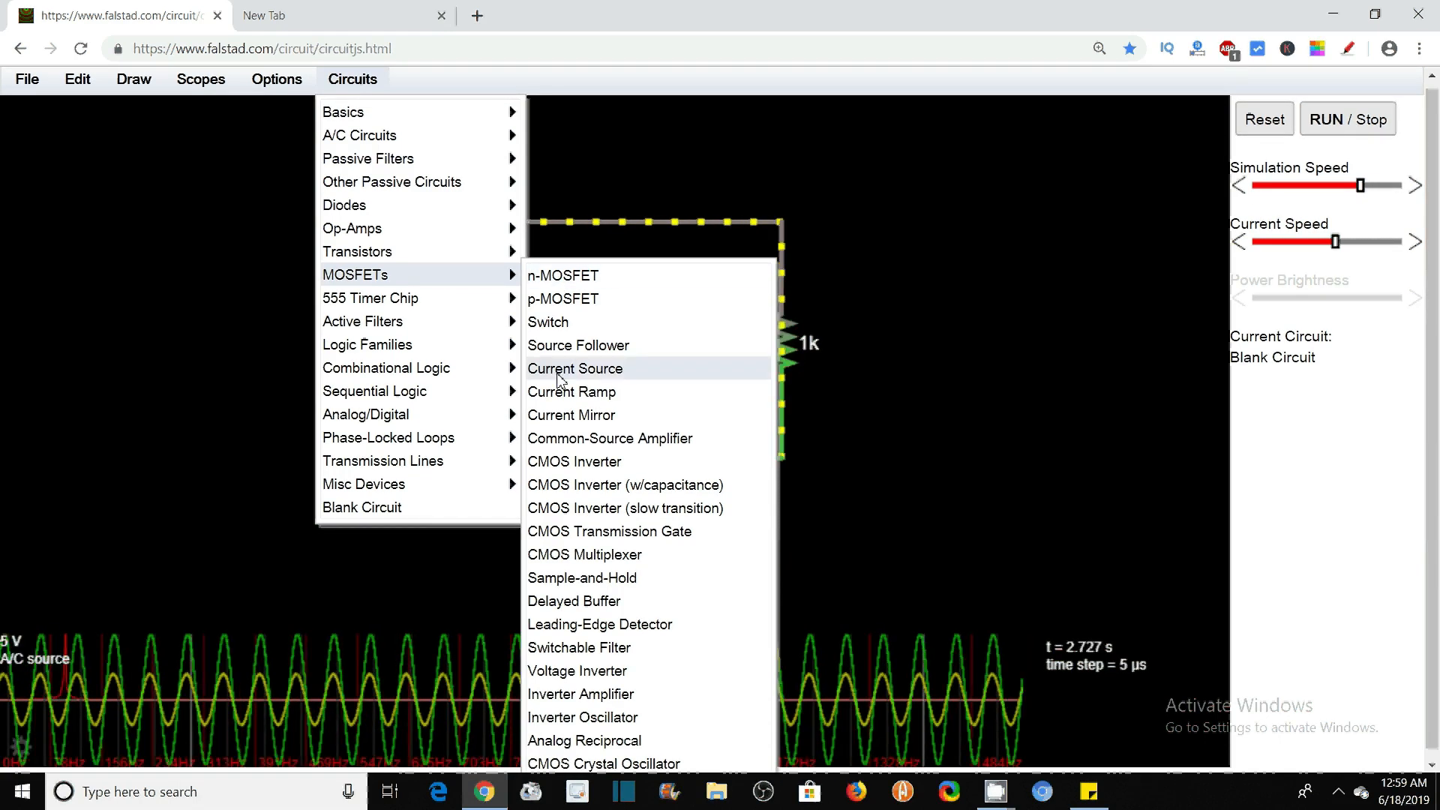
pyautogui.click(594, 351)
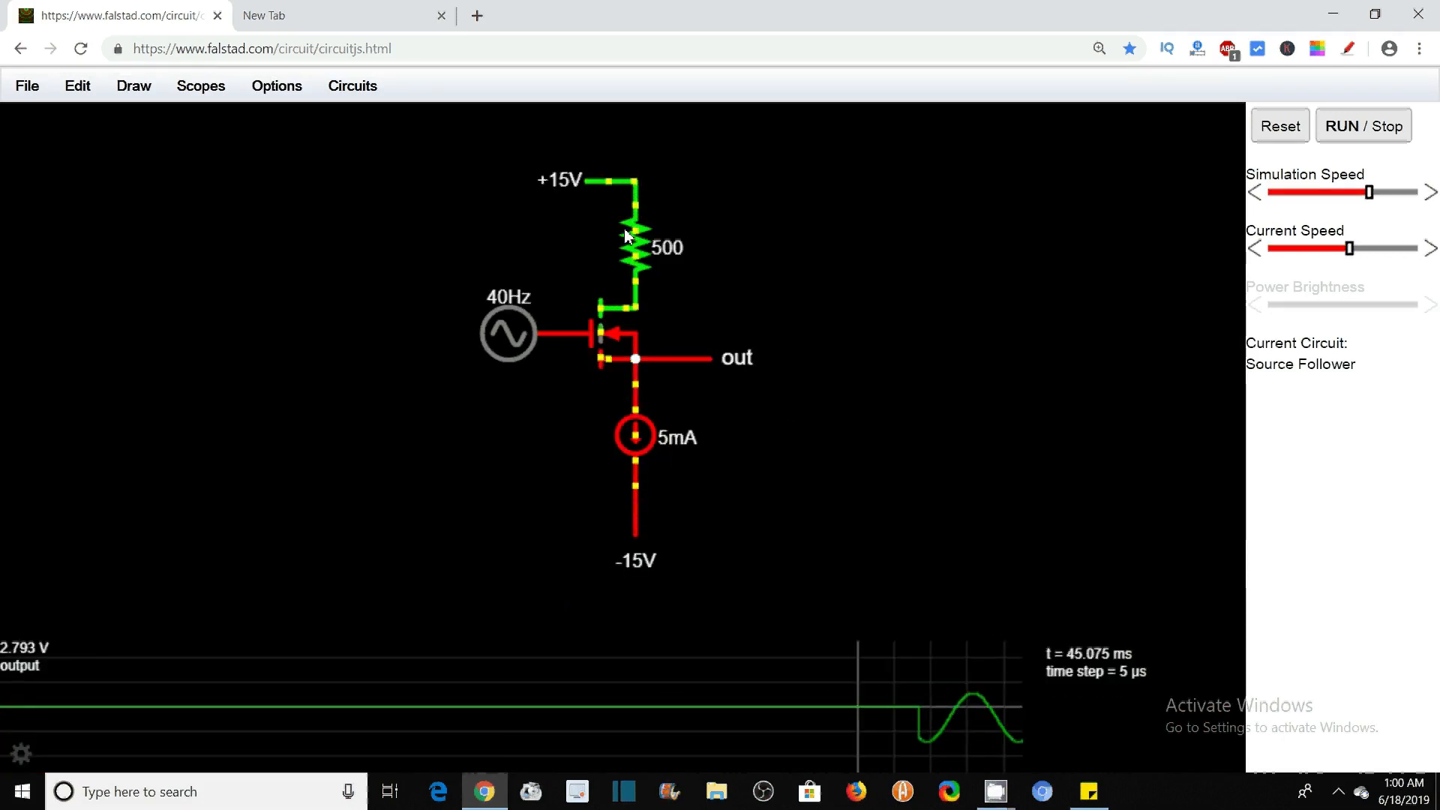
# Select most of the Source Follower circuit with a selection box, and clear the selection
pyautogui.moveTo(548, 336)
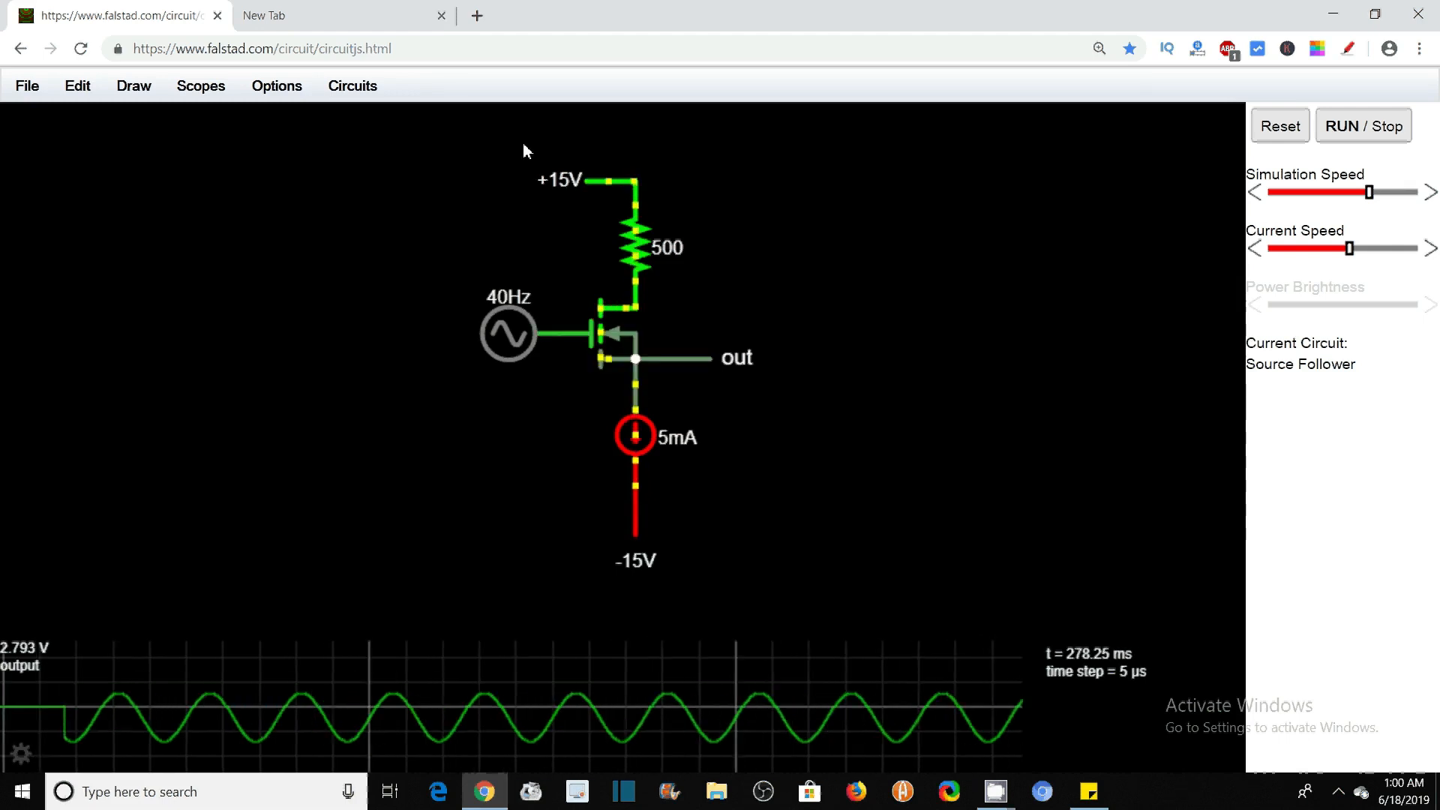
pyautogui.moveTo(522, 141); pyautogui.dragTo(749, 507)
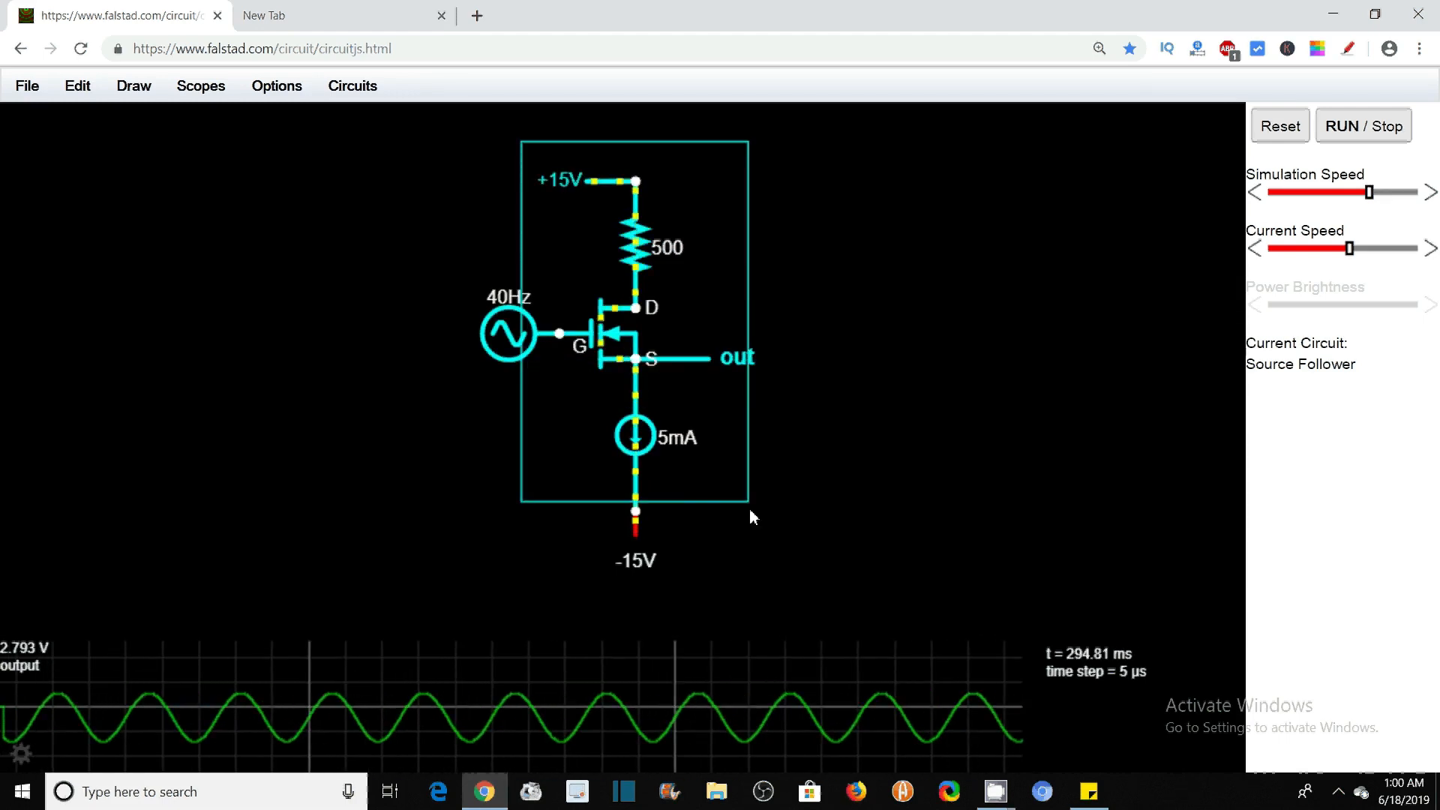
pyautogui.click(773, 516)
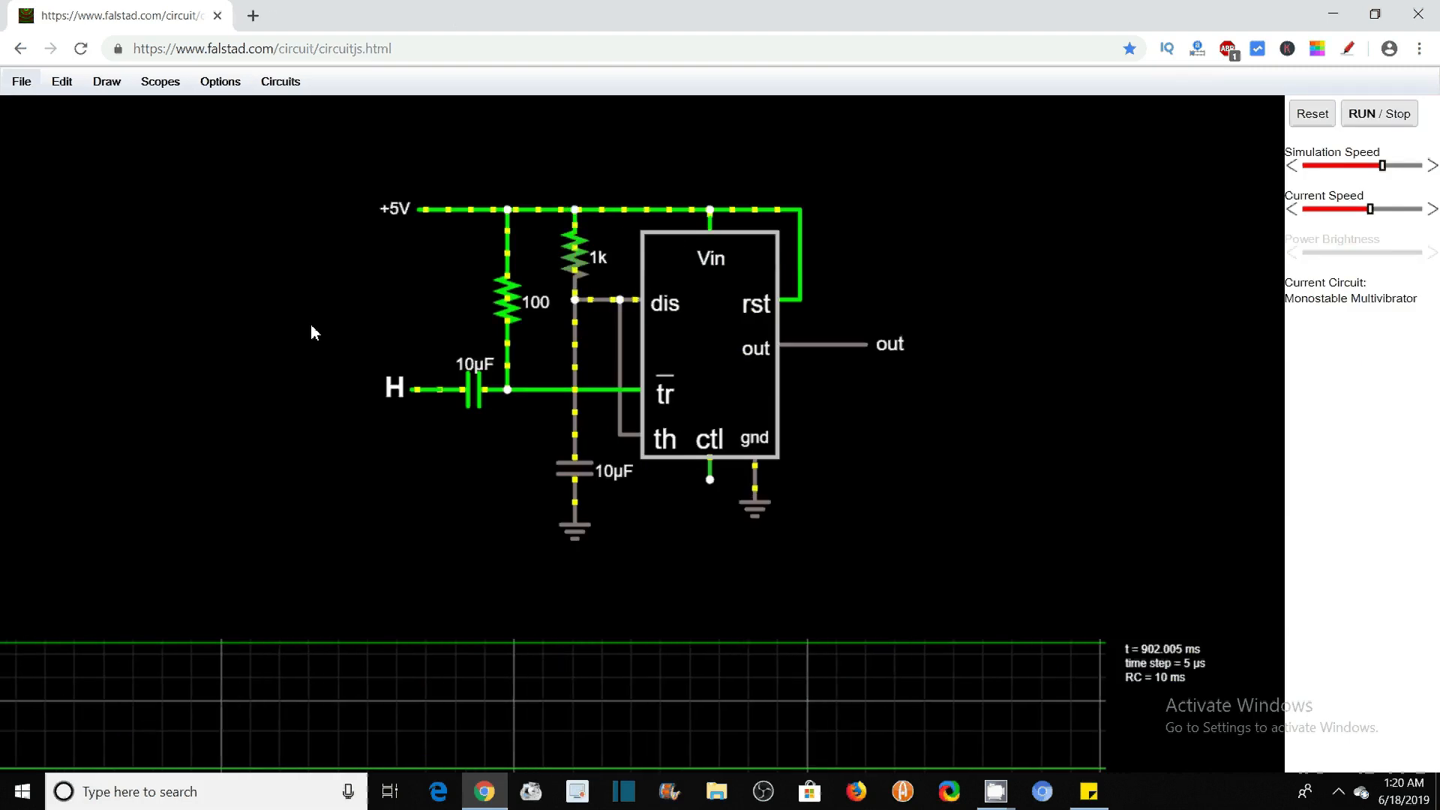
# Browse the example circuit categories, including Diodes, A/C Circuits, Sequential Logic, Phase-Locked Loops and 555 Timer Chip, without loading a circuit
pyautogui.click(278, 84)
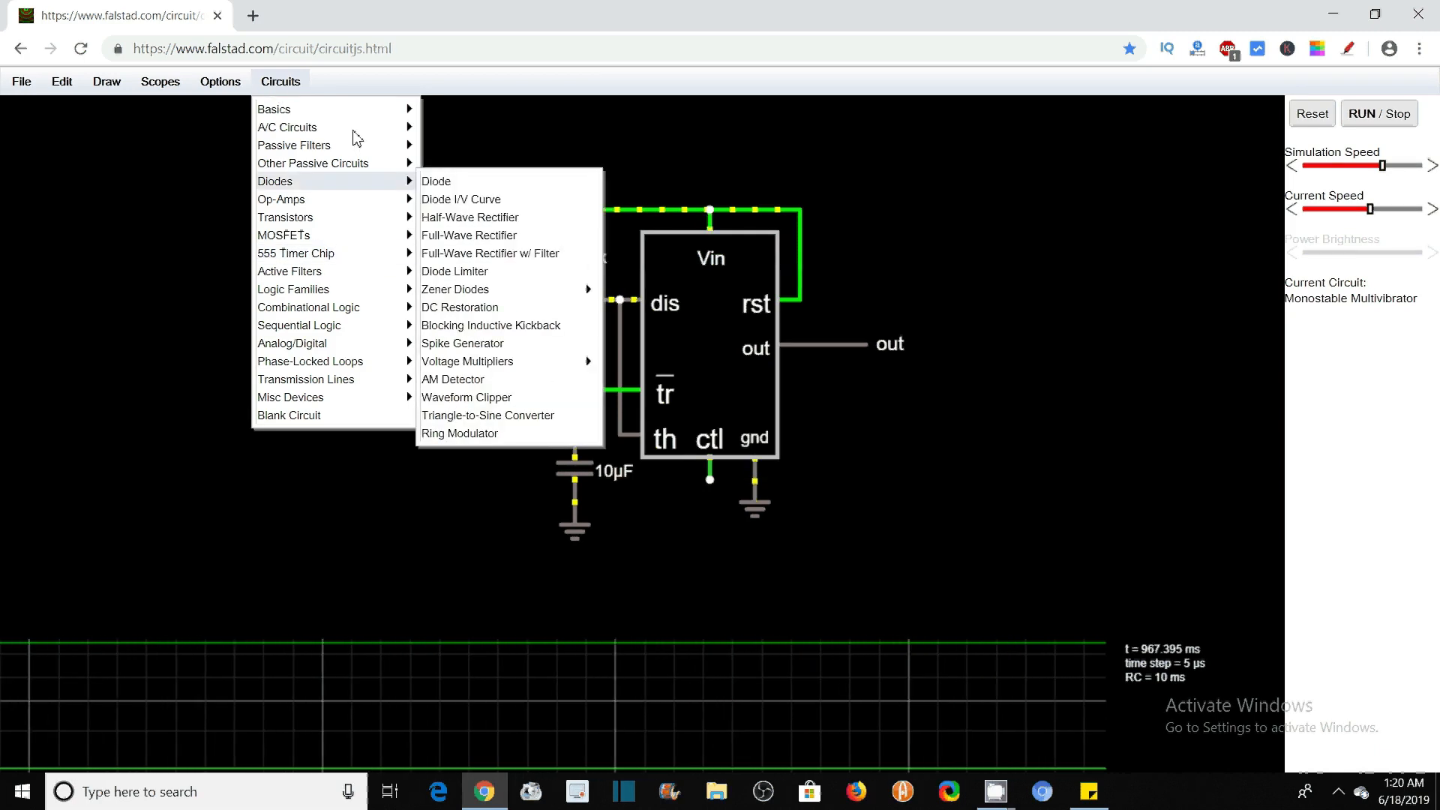
pyautogui.moveTo(391, 117)
pyautogui.moveTo(404, 146)
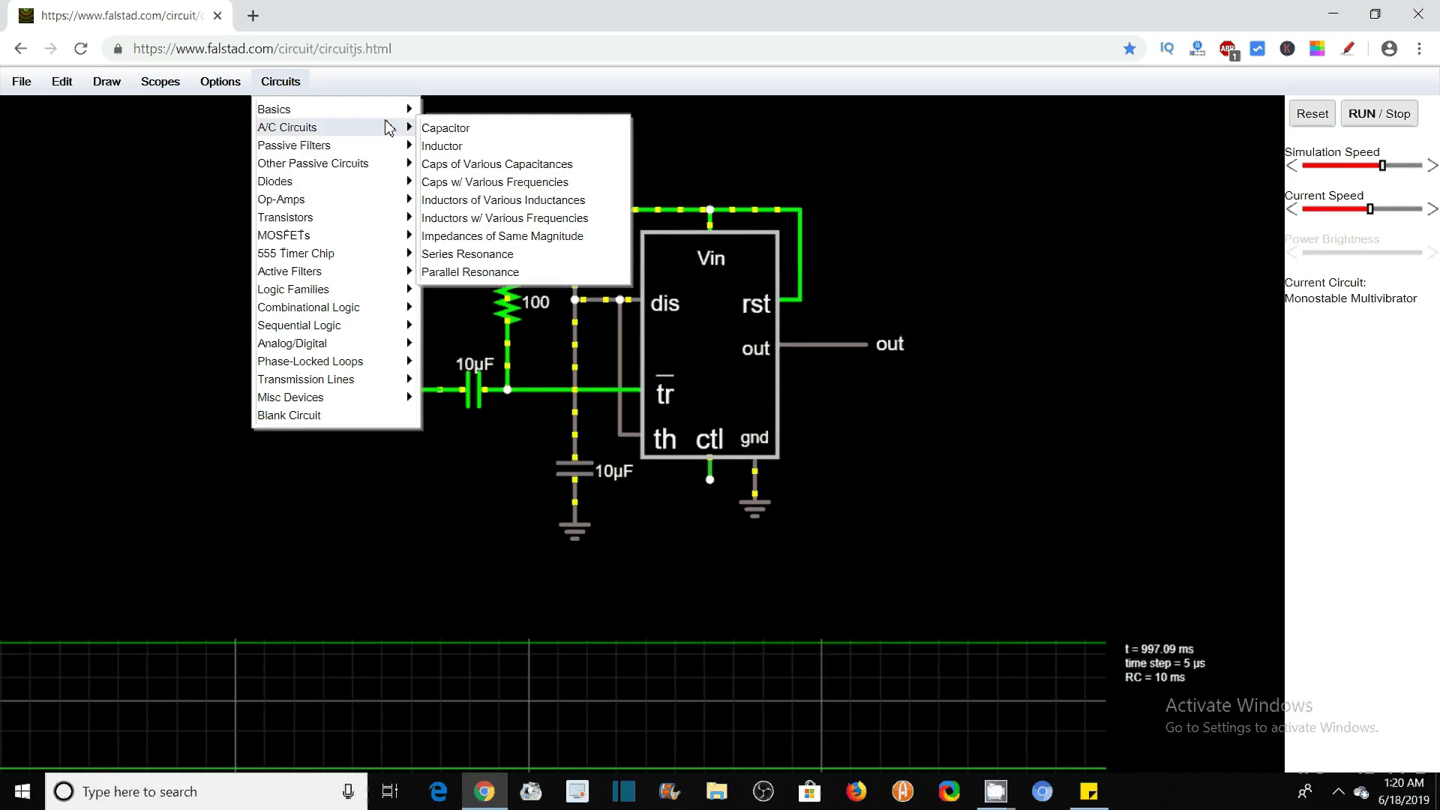
pyautogui.moveTo(405, 259)
pyautogui.moveTo(379, 305)
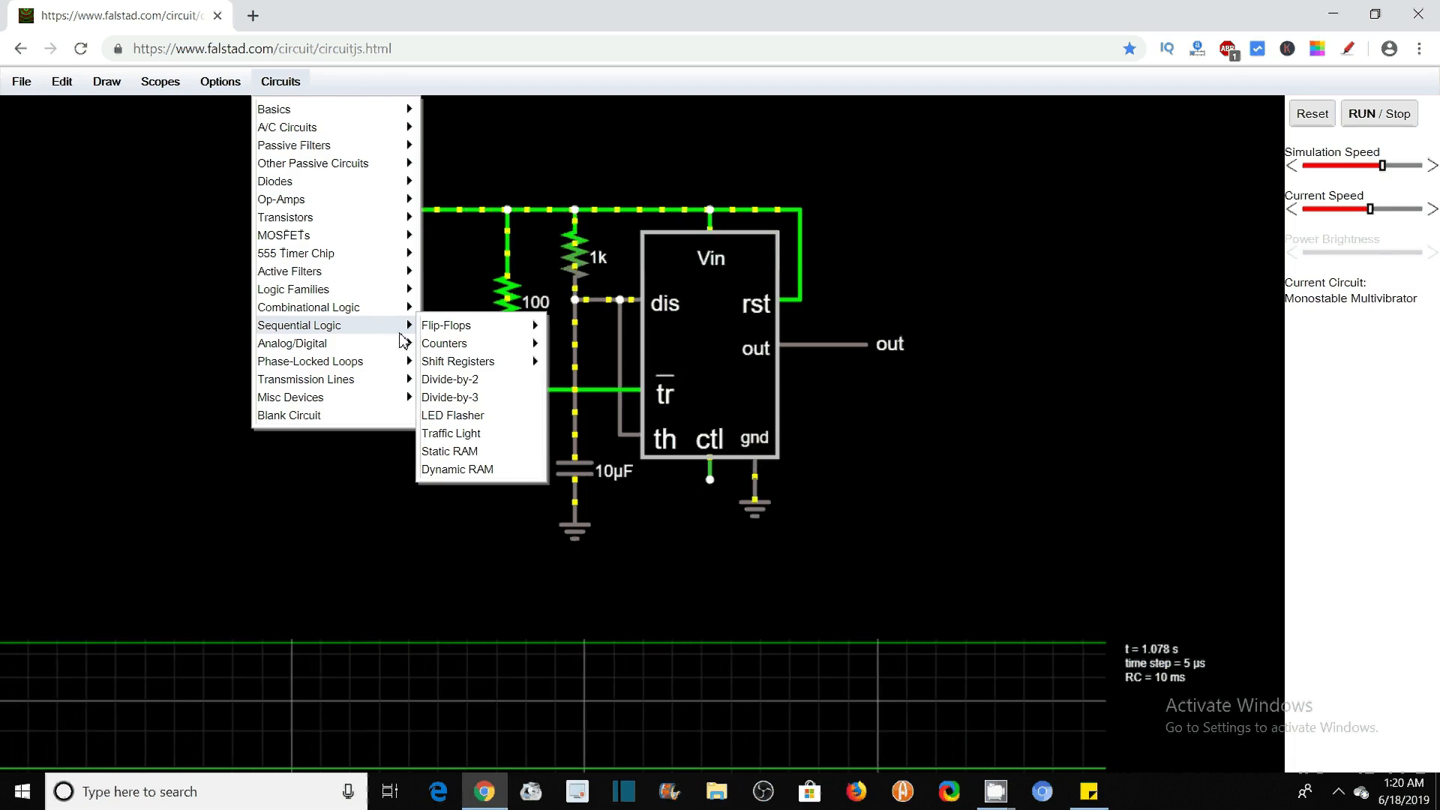
pyautogui.moveTo(403, 348)
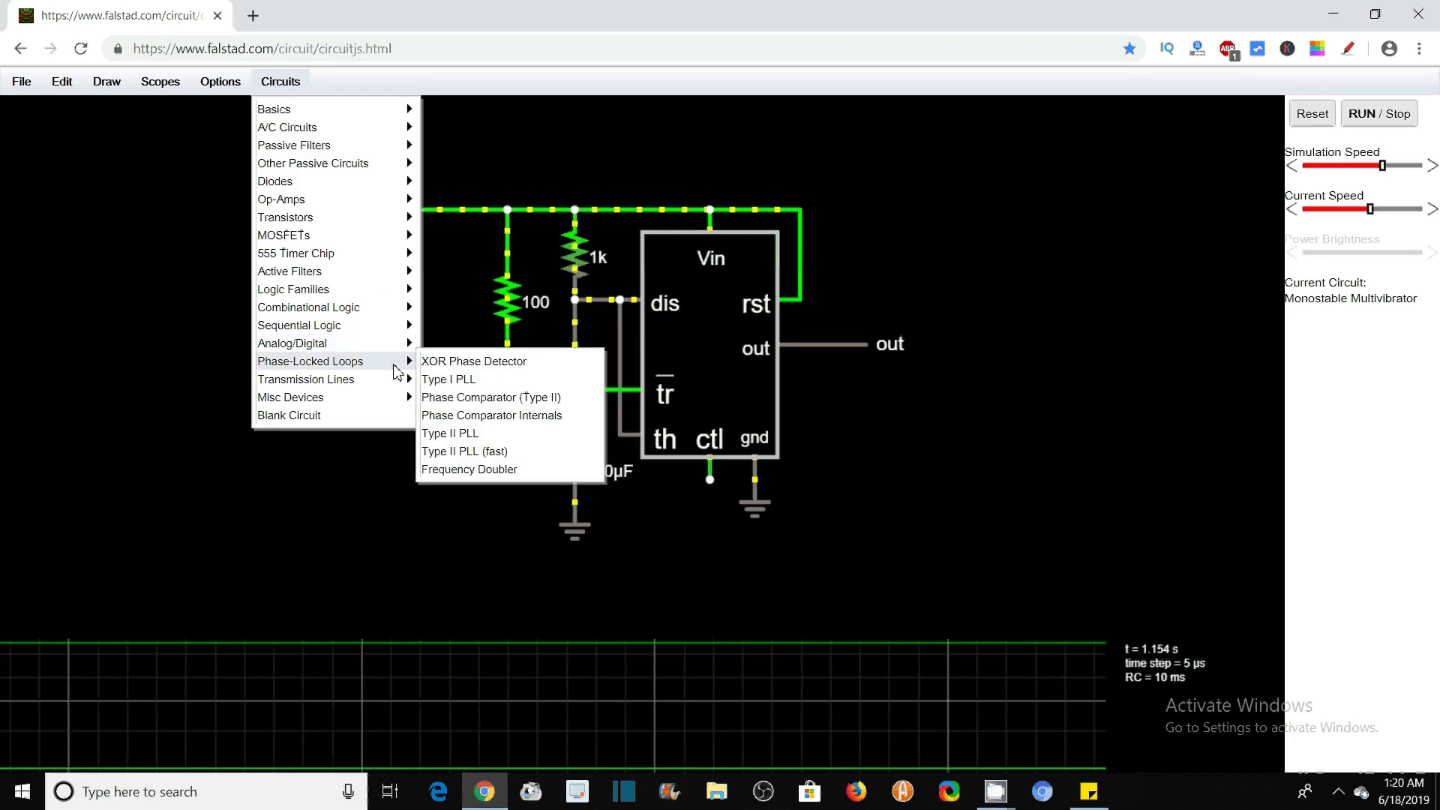
pyautogui.moveTo(382, 279)
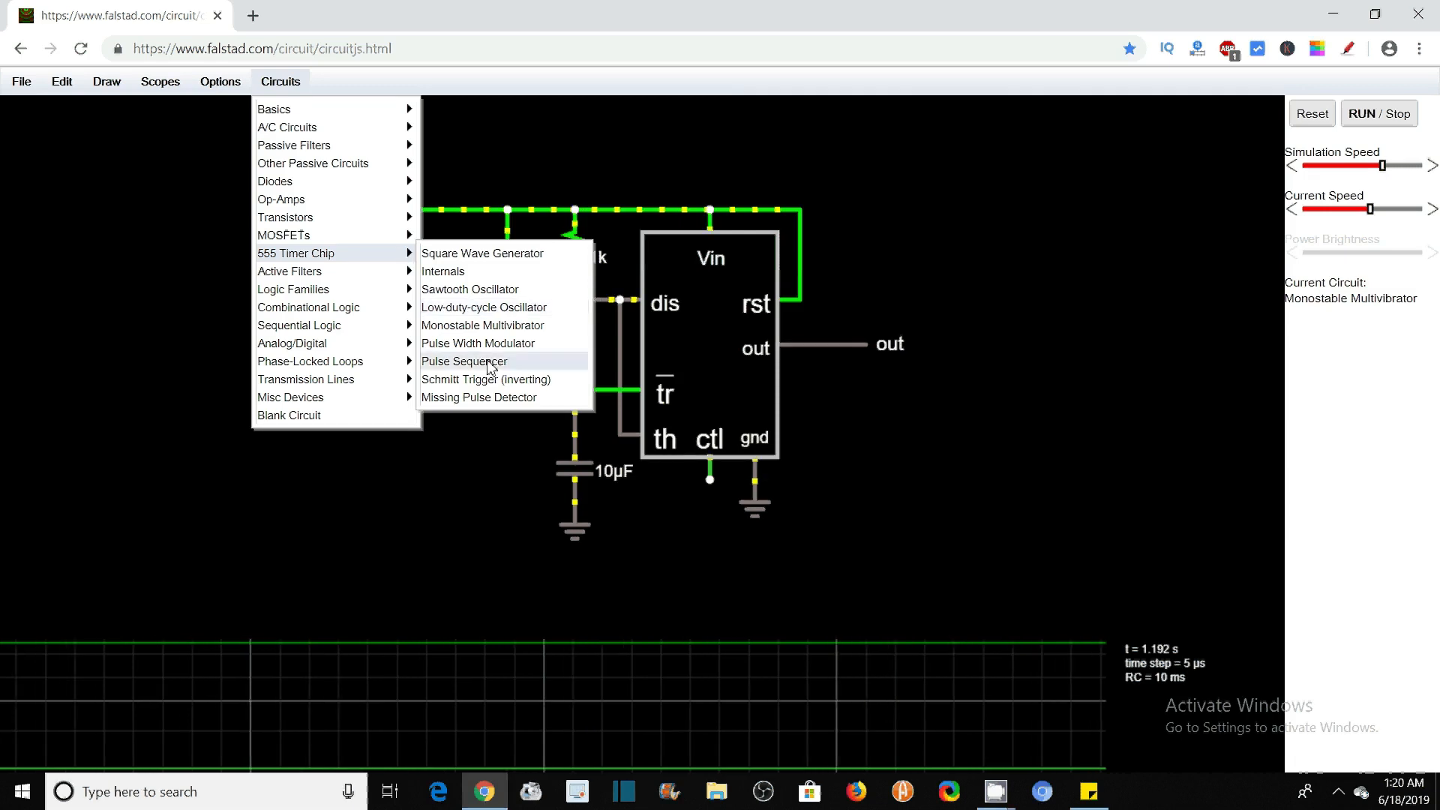
pyautogui.click(568, 167)
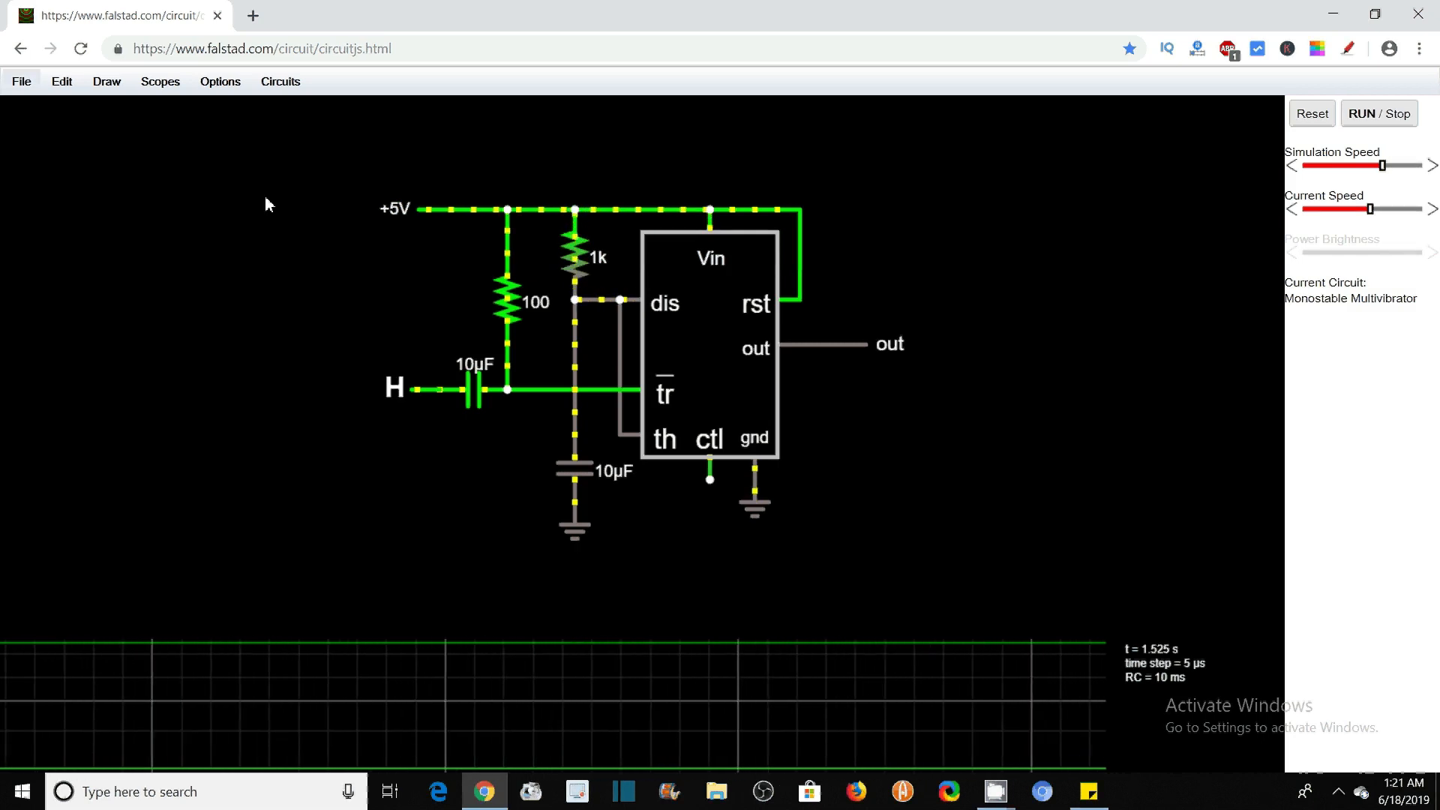
# Search for "falstad simulator" in a new browser tab, and open the full screen version of the Circuit Simulator Applet
pyautogui.click(314, 45)
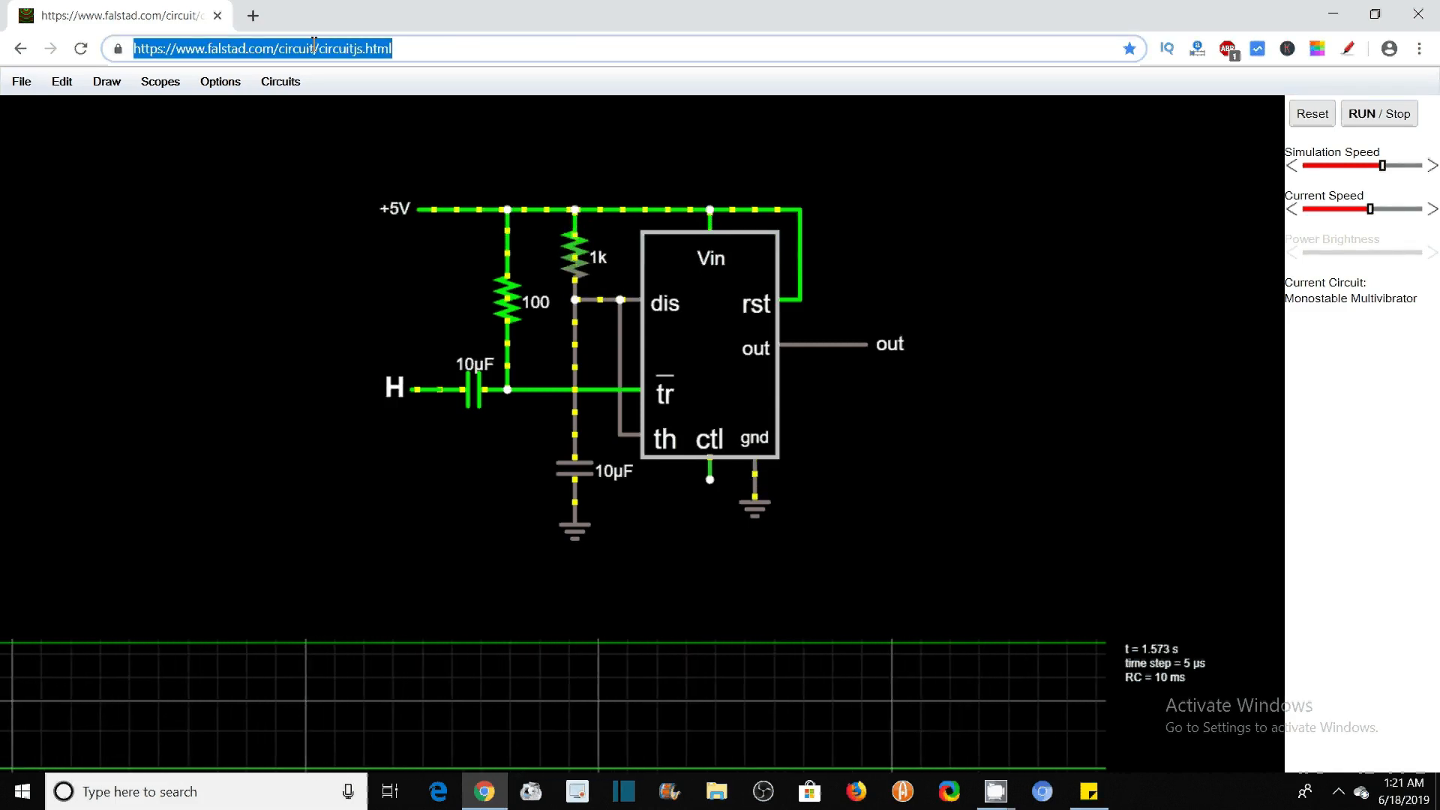
pyautogui.hotkey('ctrl', 't')
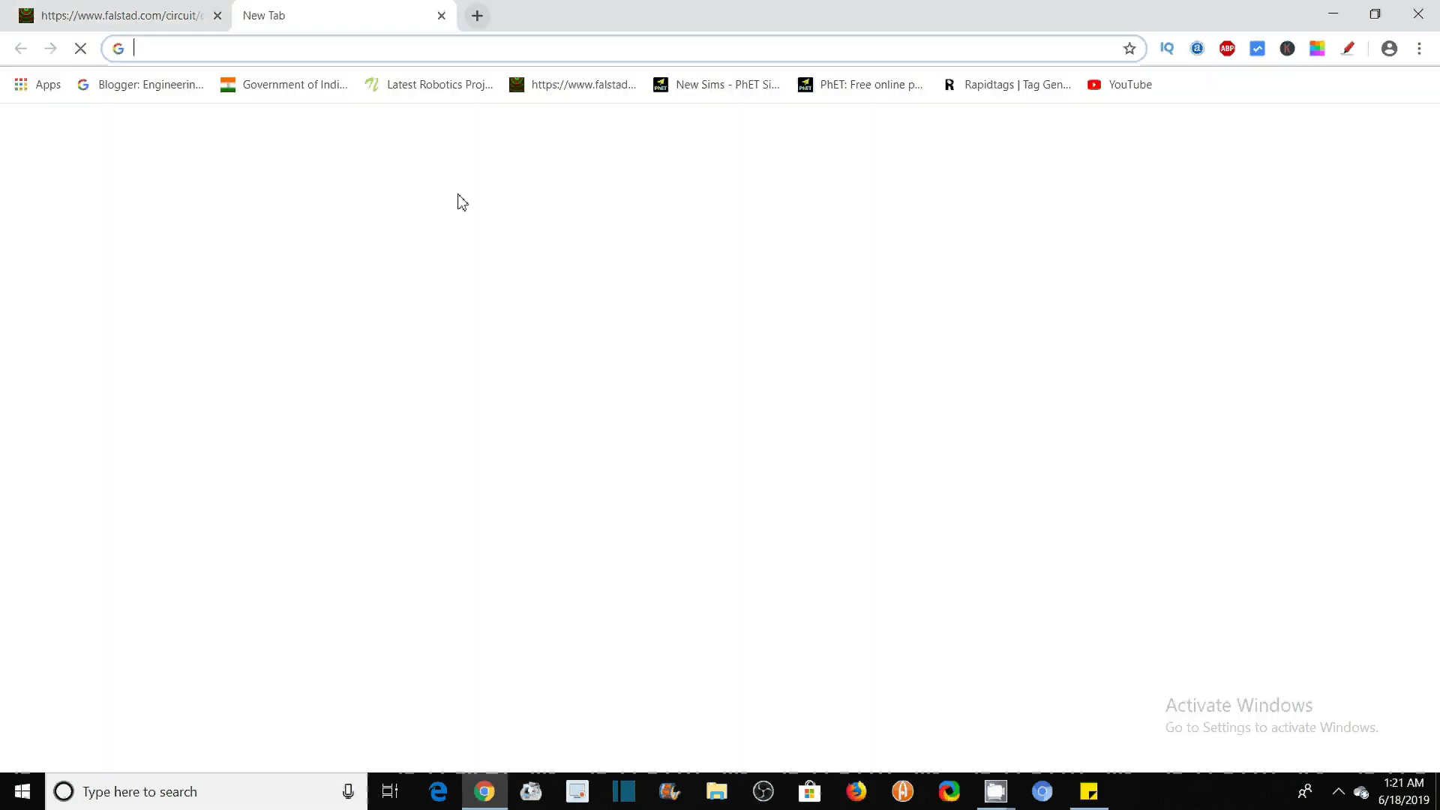
pyautogui.click(554, 389)
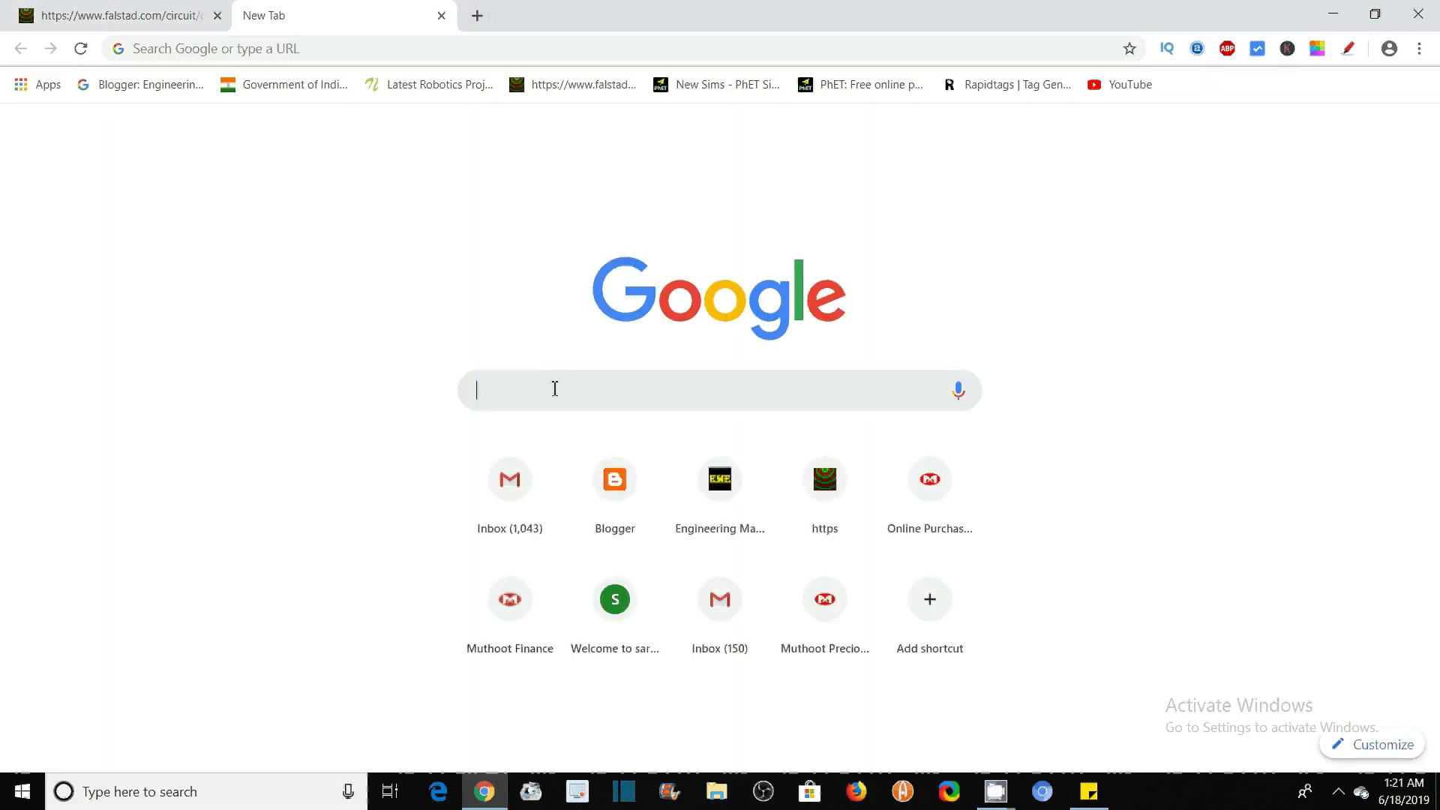
pyautogui.write('a')
pyautogui.press('BackSpace')
pyautogui.write('fal')
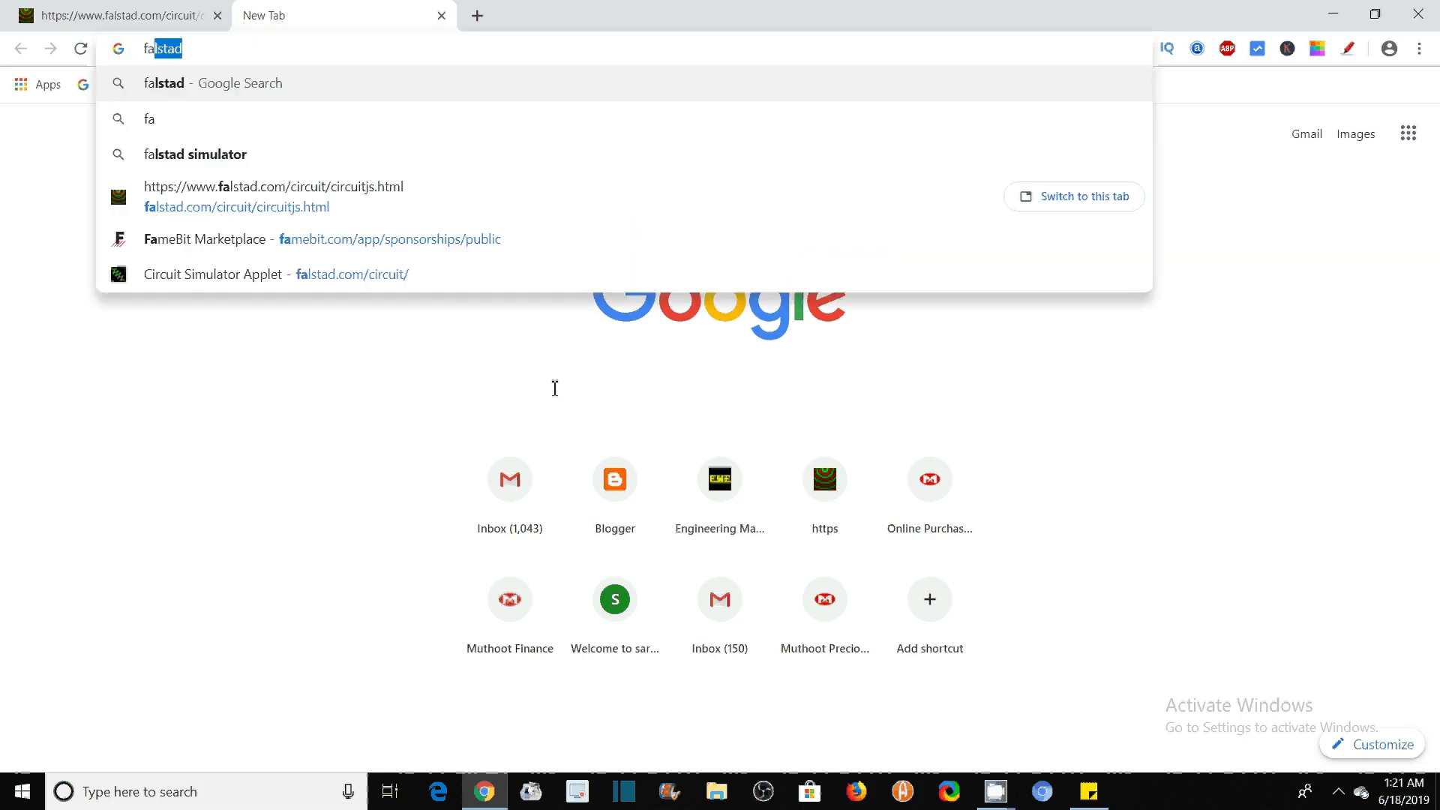
pyautogui.write('stad')
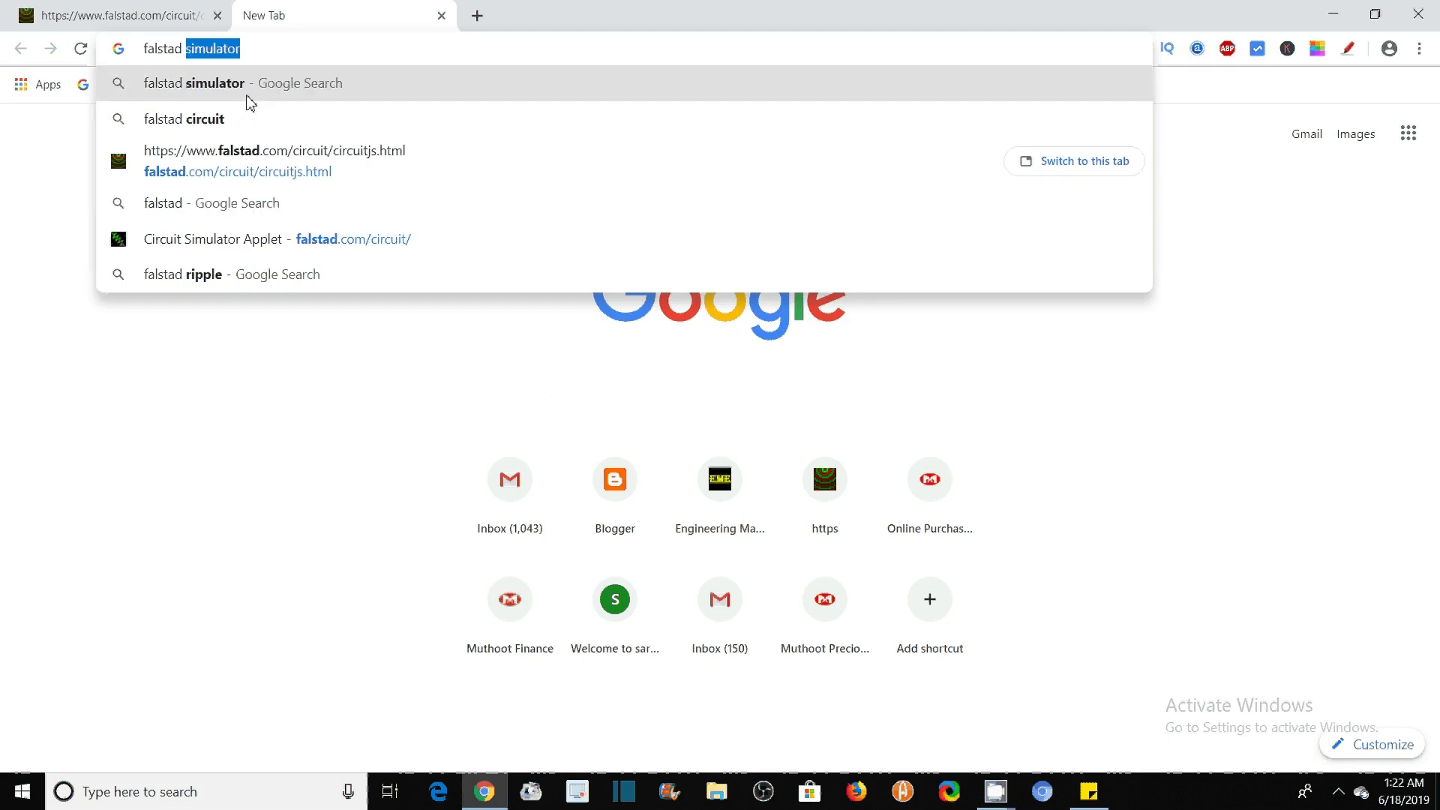
pyautogui.click(275, 48)
pyautogui.press('Return')
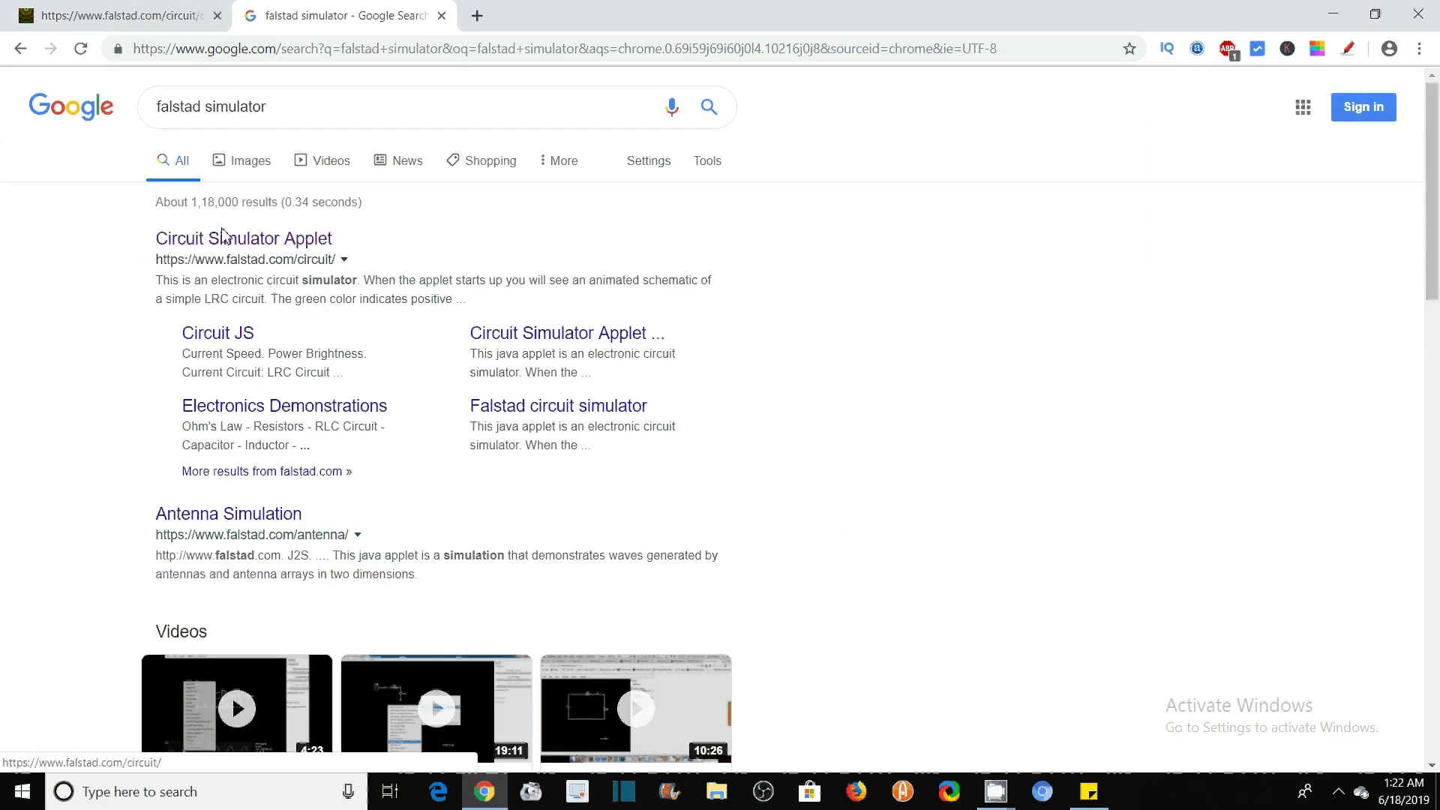
pyautogui.click(241, 244)
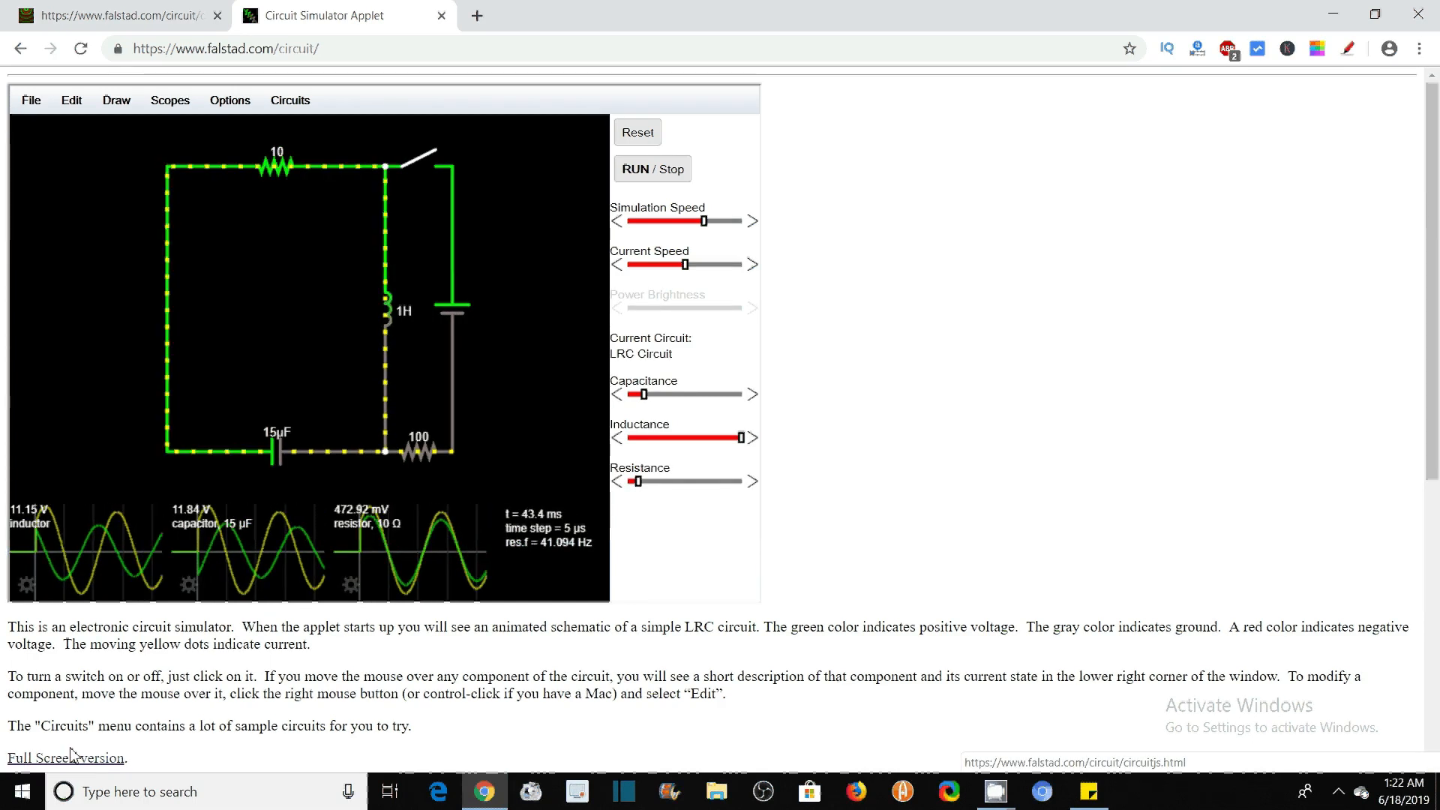
pyautogui.click(66, 759)
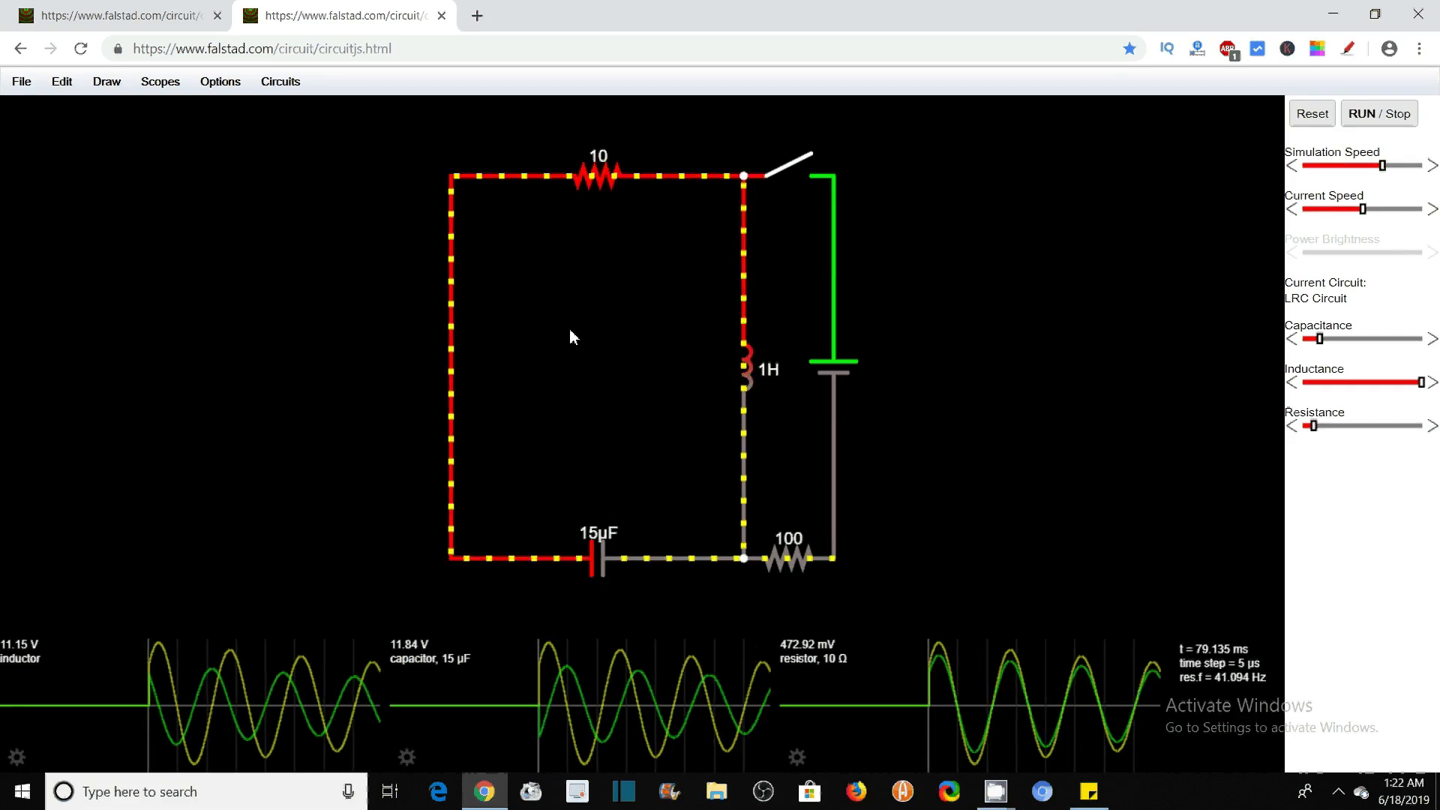
# Set the inductor's scope to show the power consumed plot
pyautogui.click(16, 757)
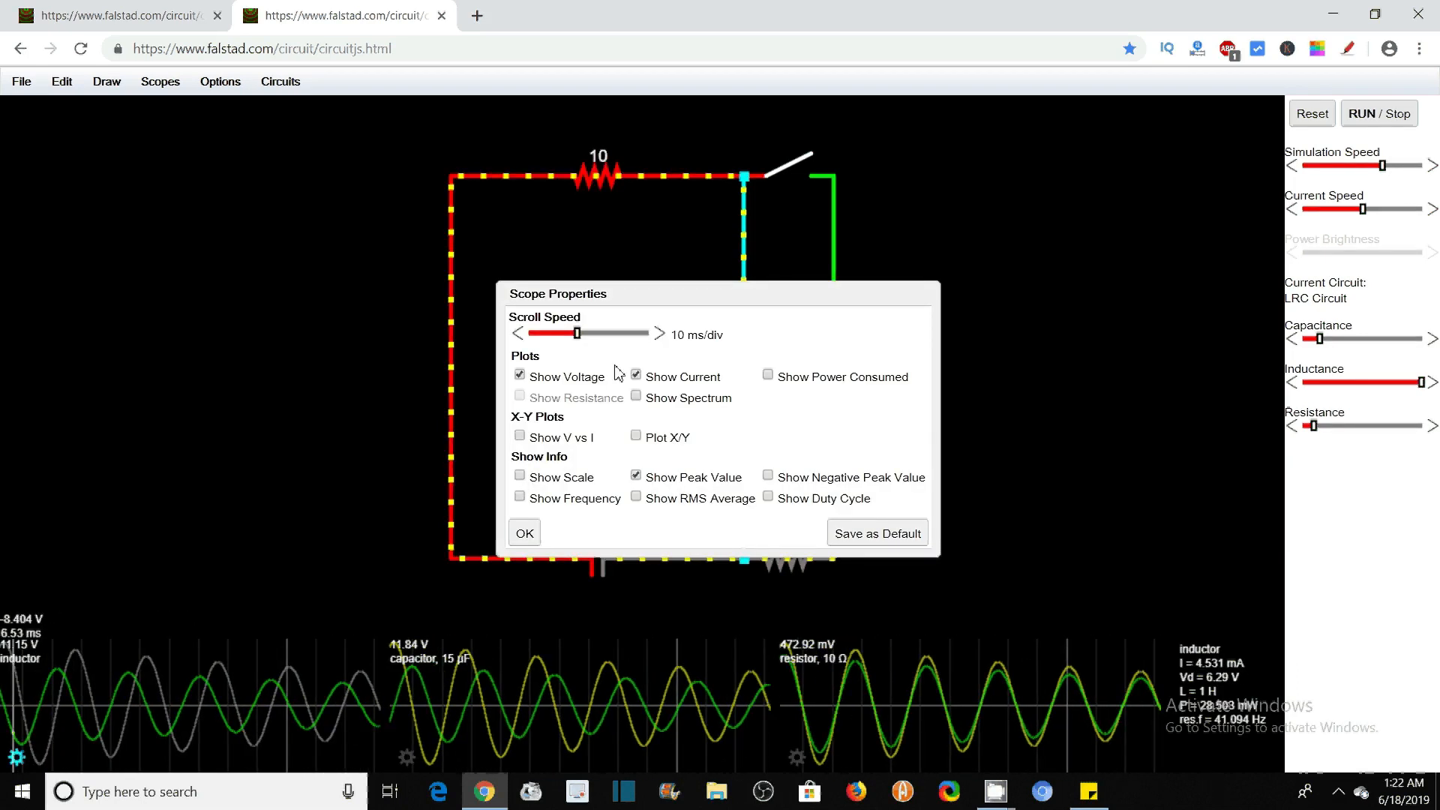
pyautogui.click(769, 378)
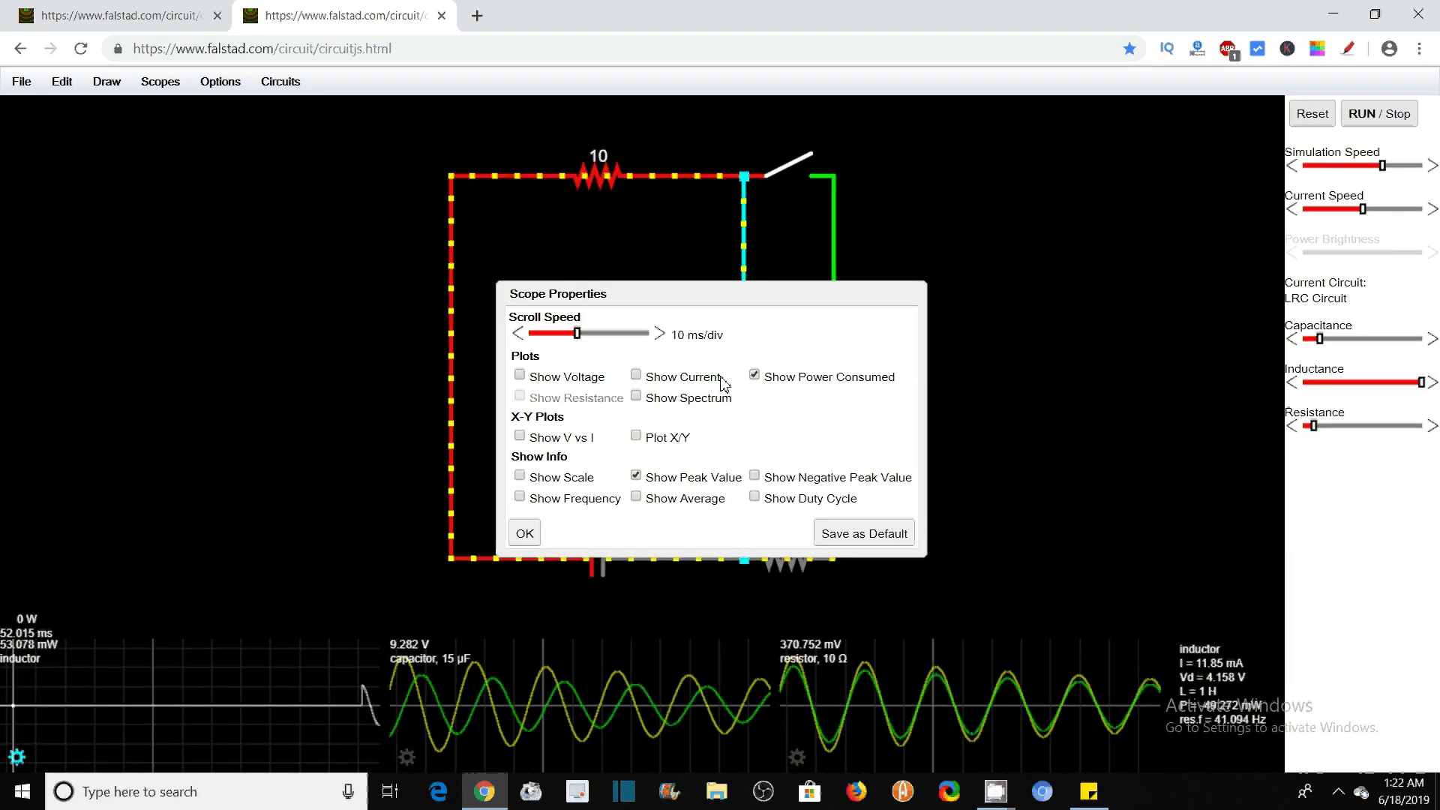
pyautogui.click(525, 534)
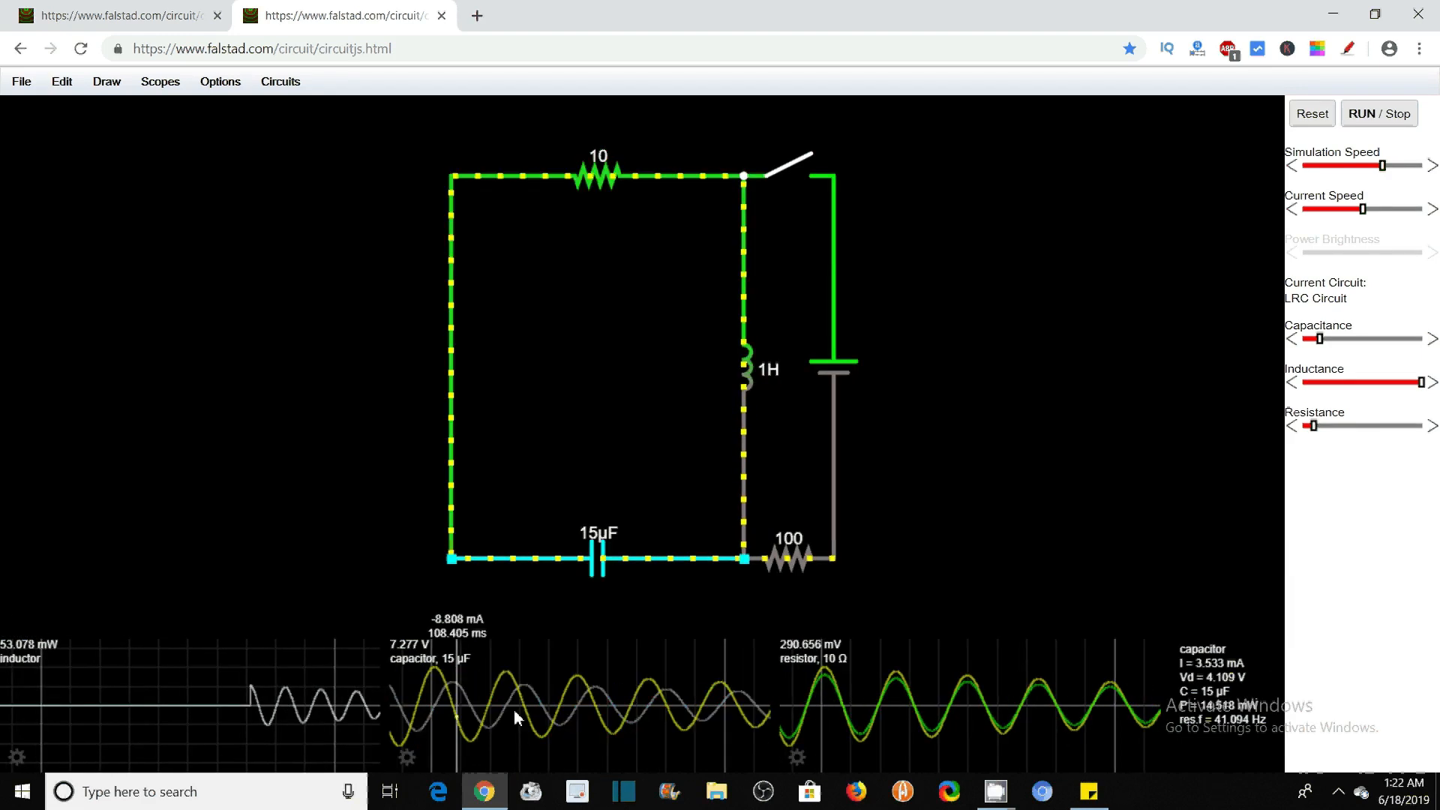
# Look at the scope properties of the 15 µF capacitor and the 10 Ω resistor, closing each without changes
pyautogui.click(407, 758)
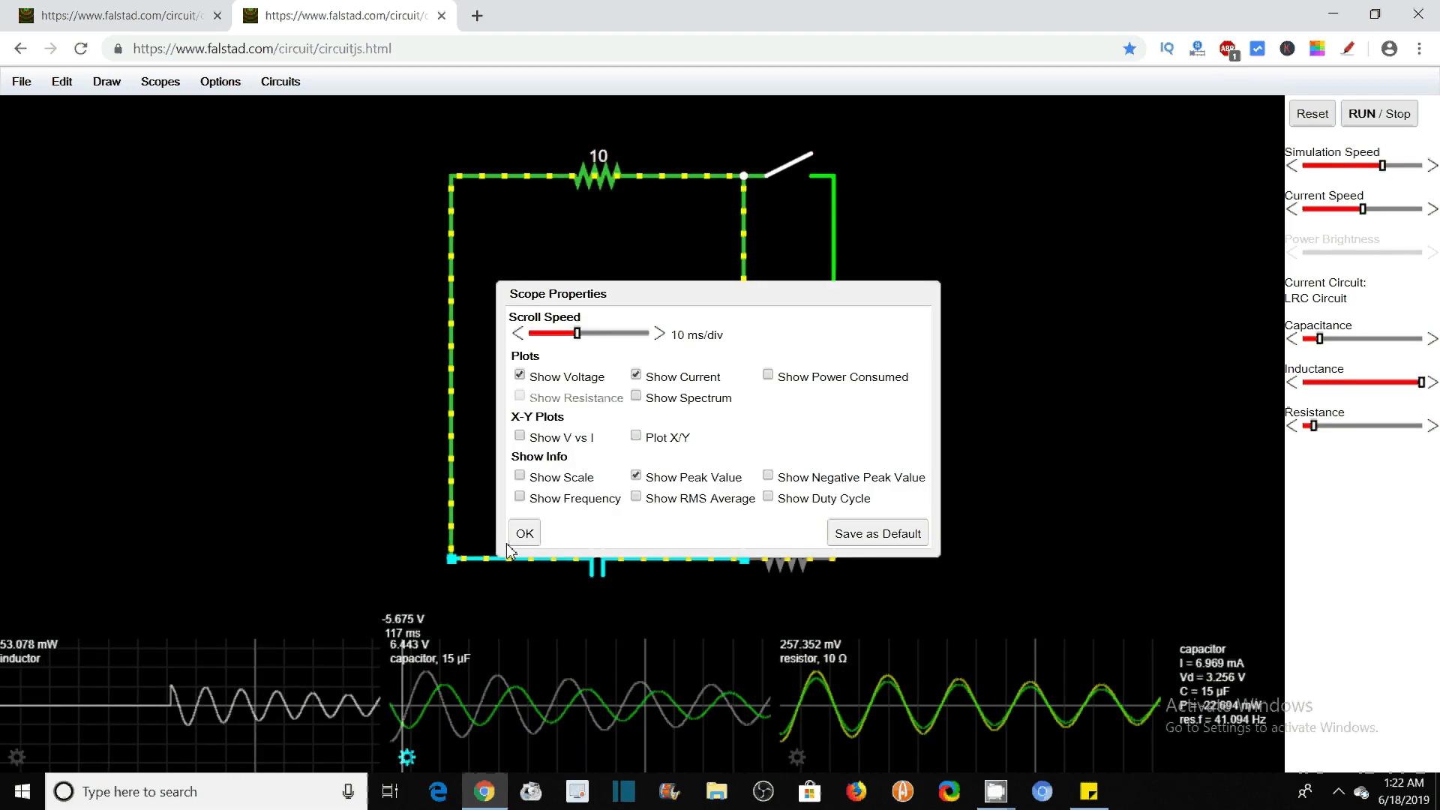
pyautogui.click(529, 533)
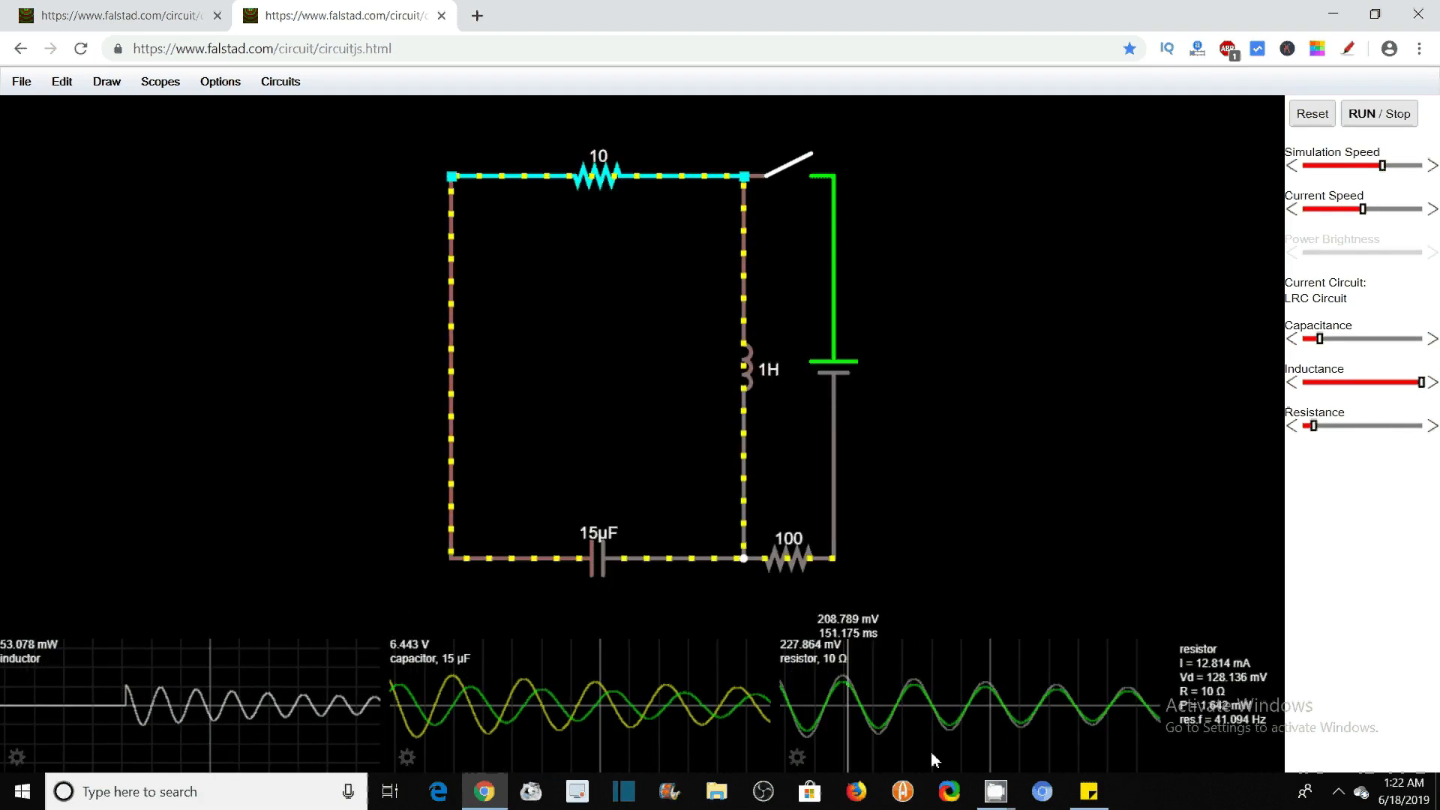
pyautogui.click(796, 757)
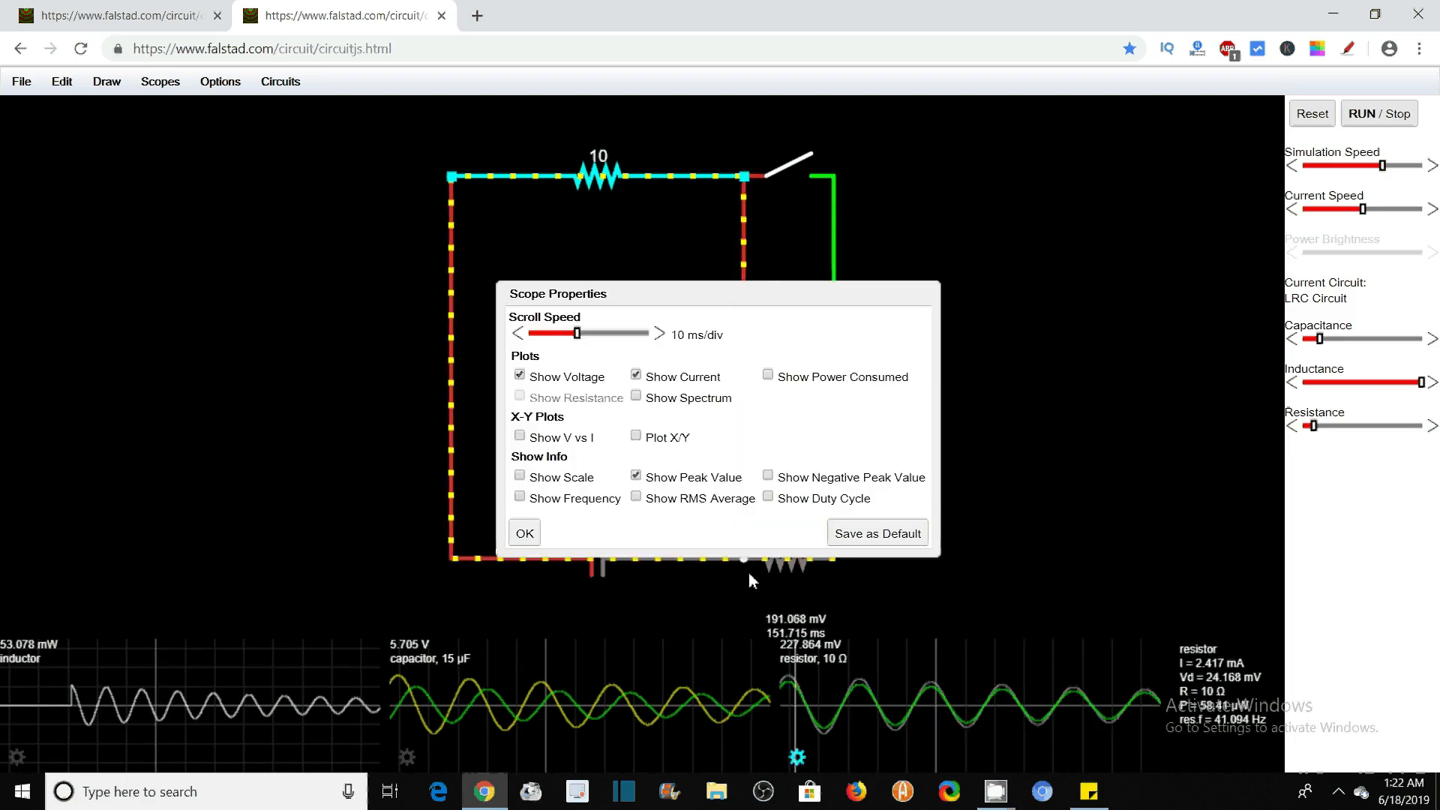
pyautogui.click(528, 534)
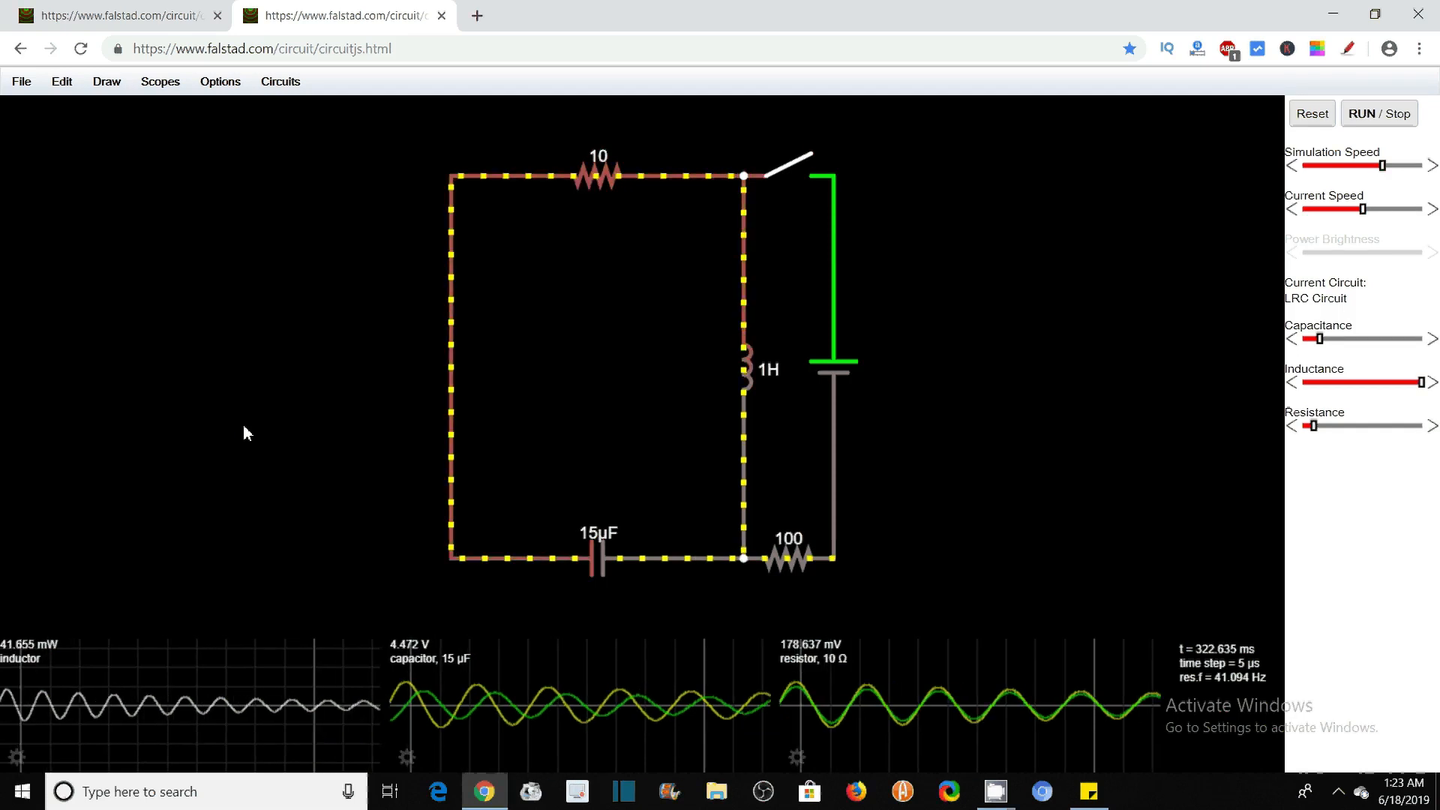
# Close the switch between the inductor and the battery in the LRC circuit, and minimize the browser window
pyautogui.click(797, 166)
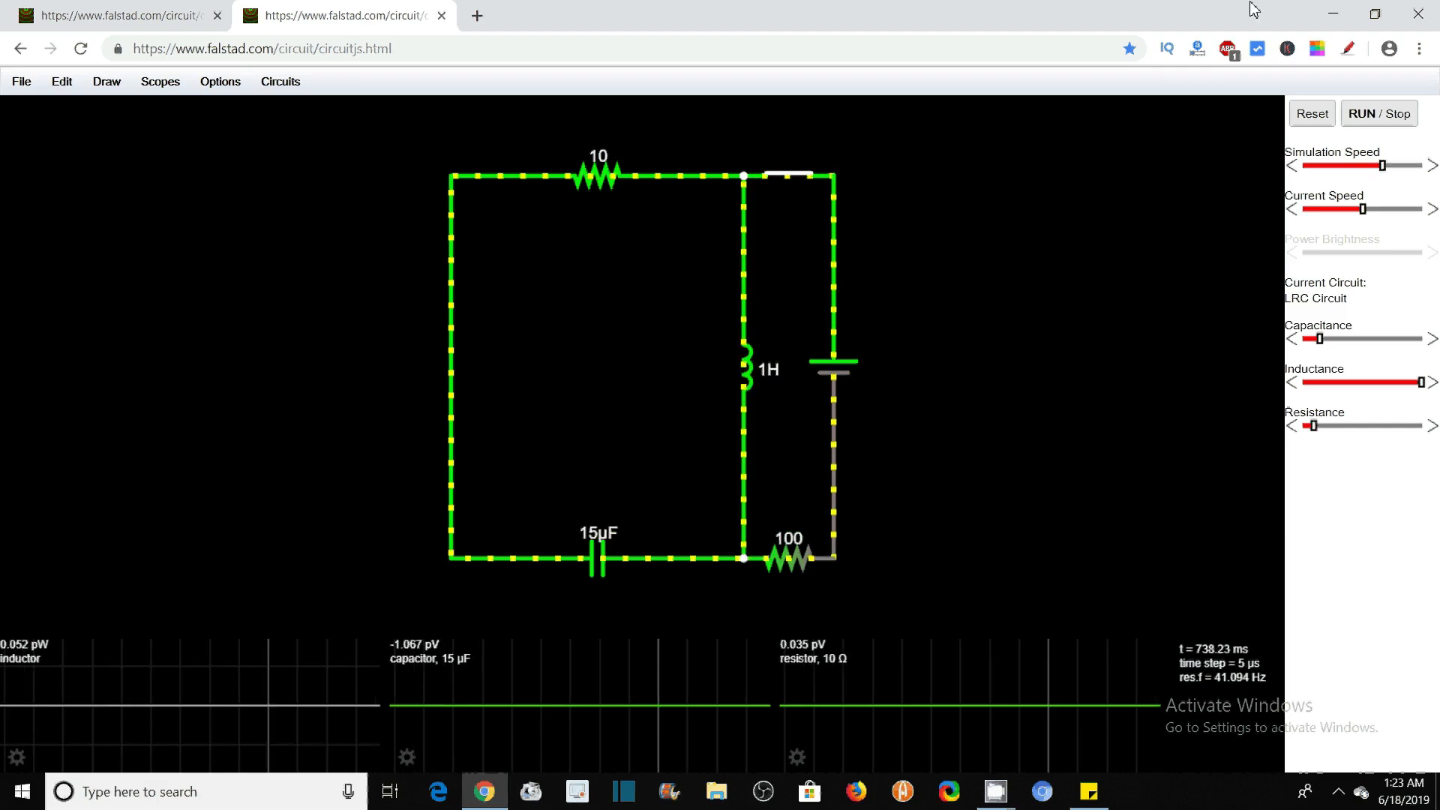
pyautogui.click(1333, 12)
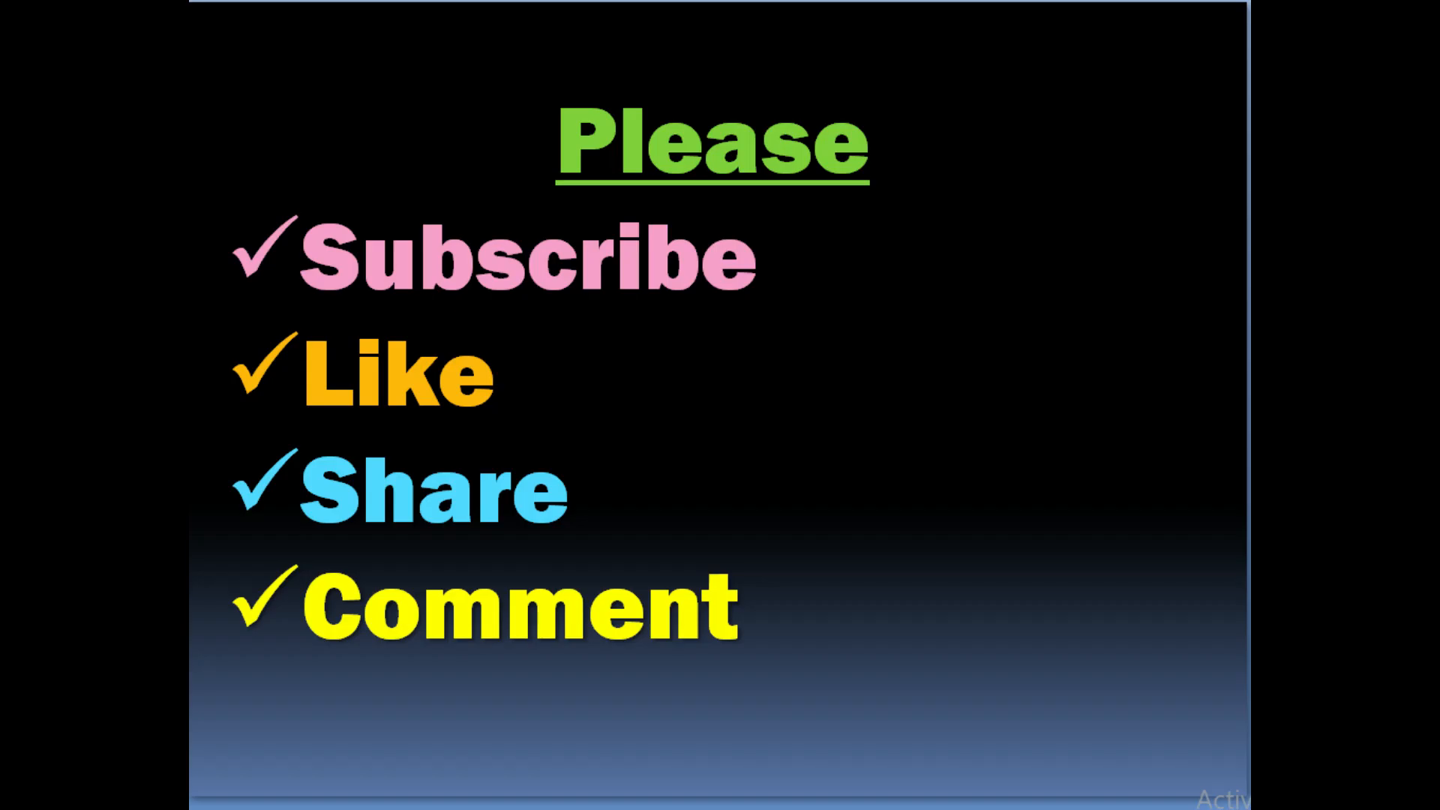